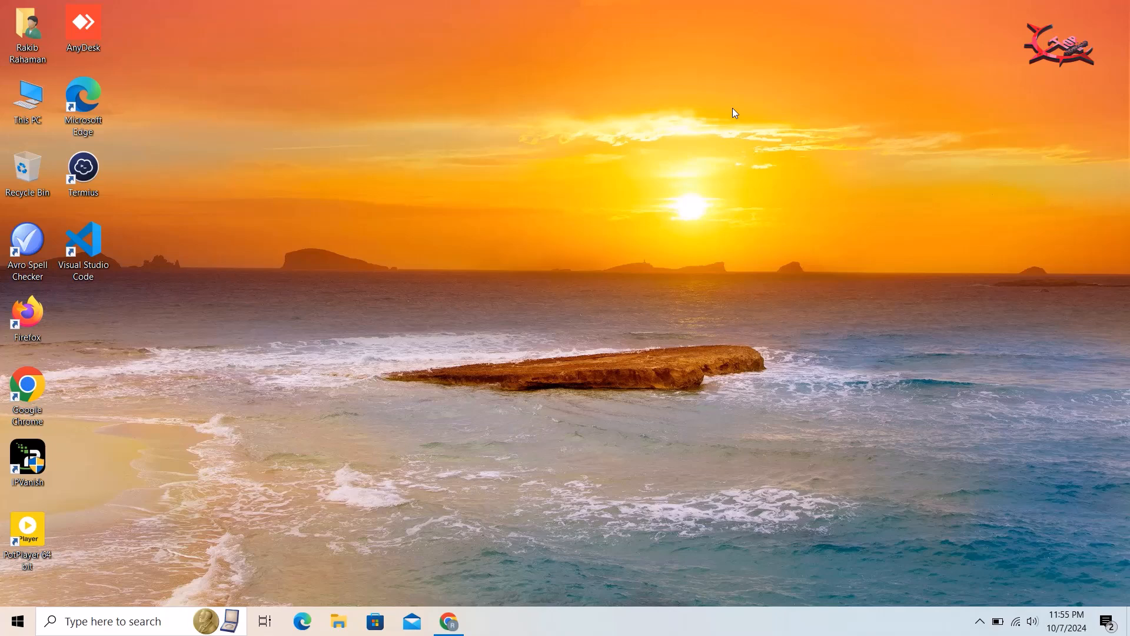
pyautogui.rightClick(599, 130)
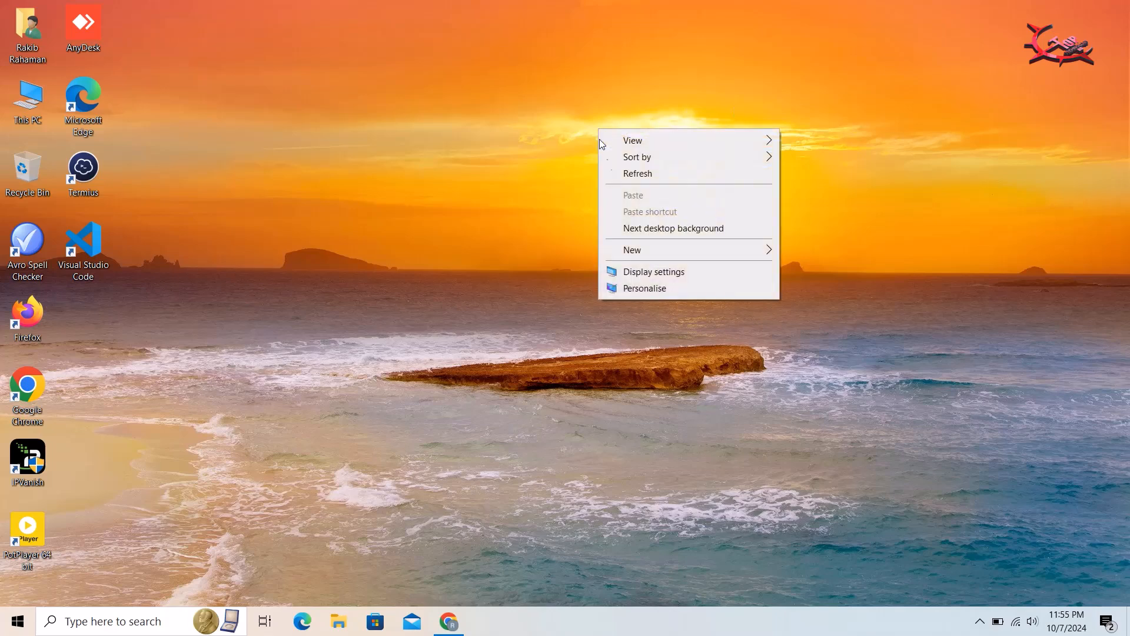
pyautogui.click(612, 174)
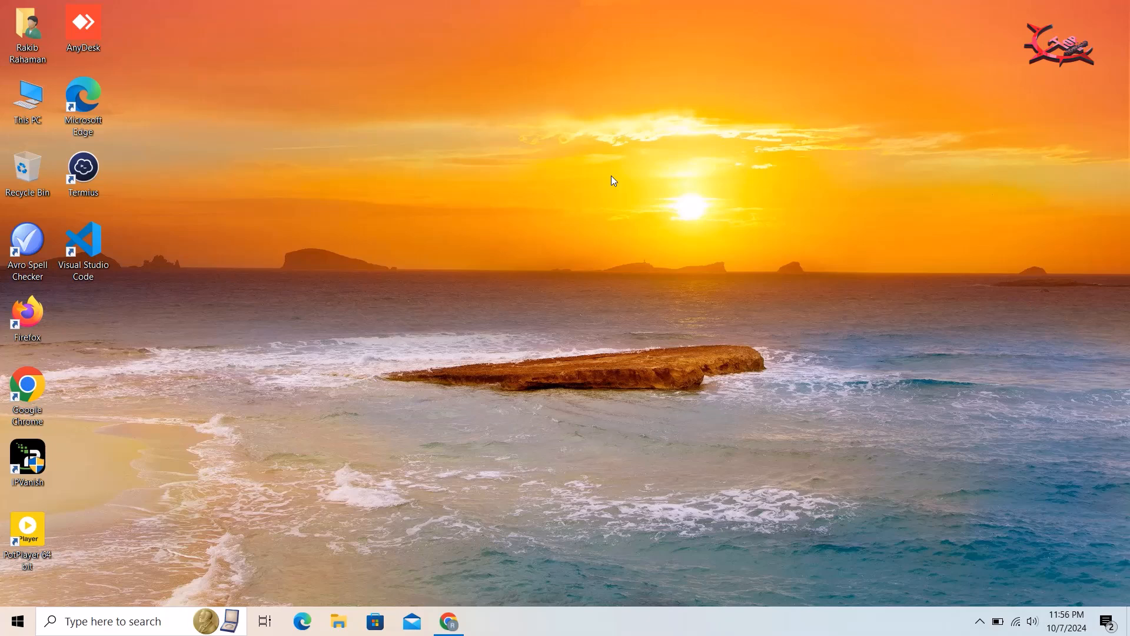
# - Switch to Chrome, search for "capcut pro for pc download windows 10 64-bit" and open the official CapCut Desktop page
pyautogui.click(455, 612)
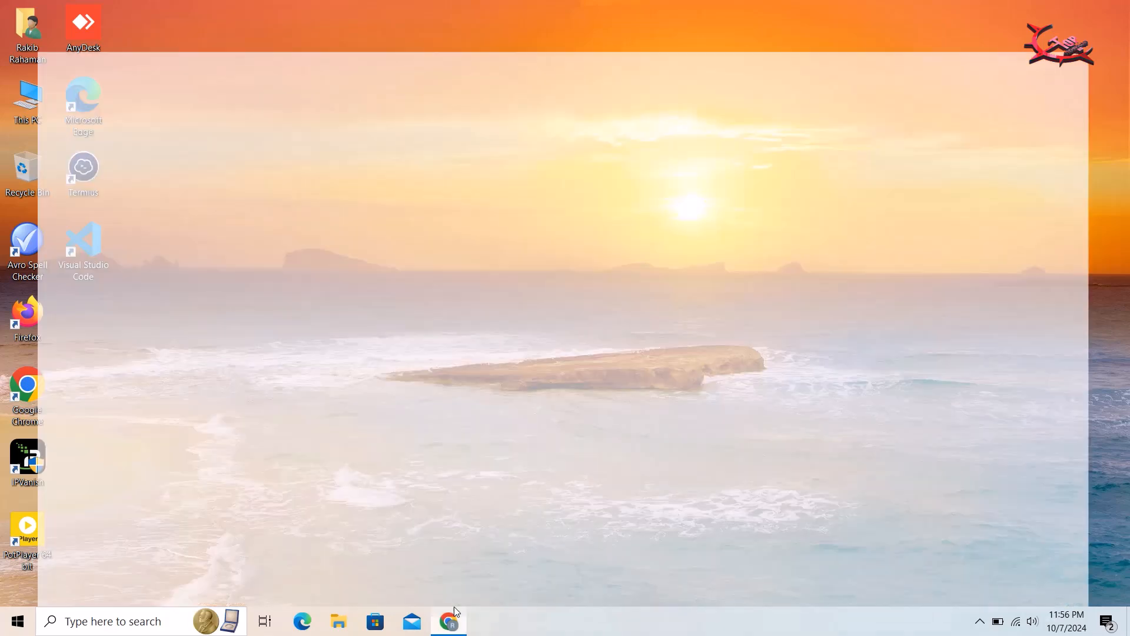
pyautogui.click(260, 46)
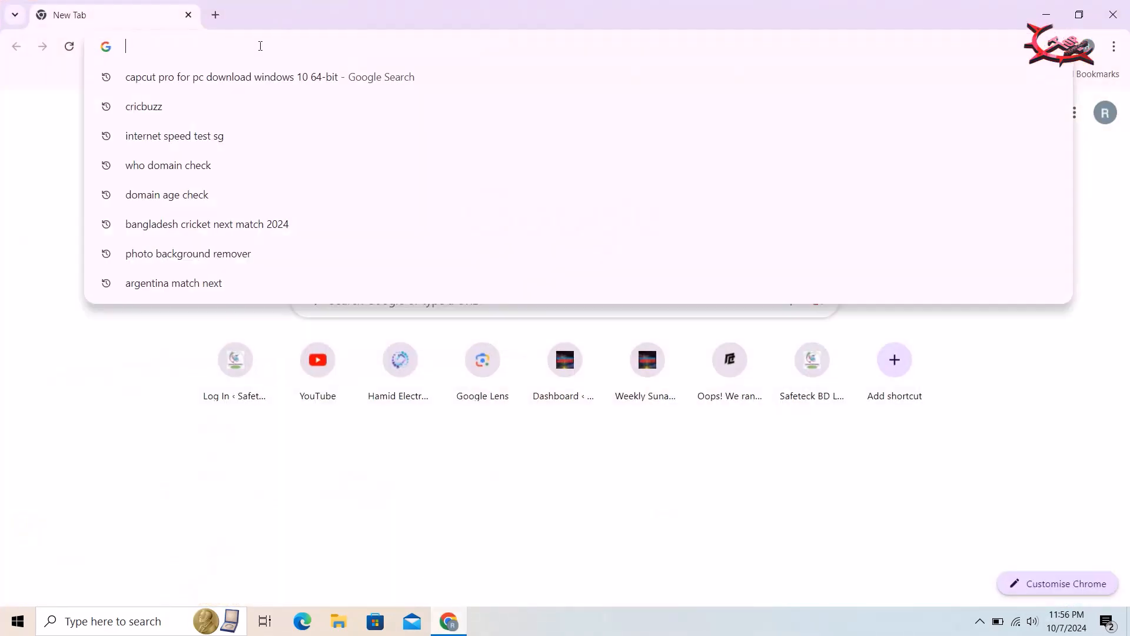
pyautogui.click(240, 78)
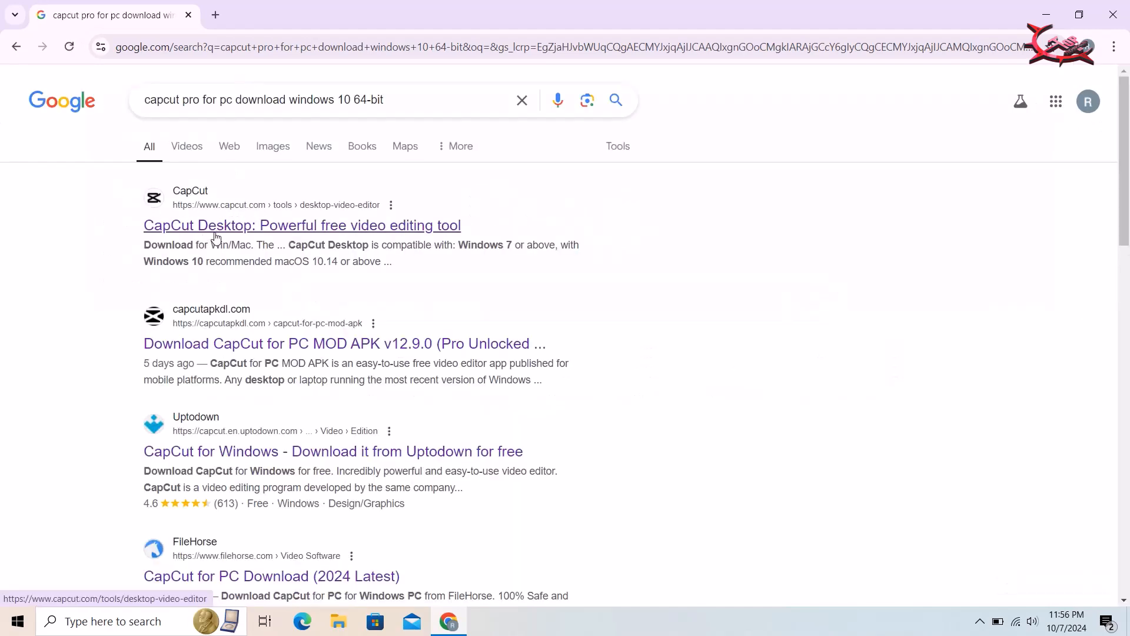
pyautogui.click(236, 231)
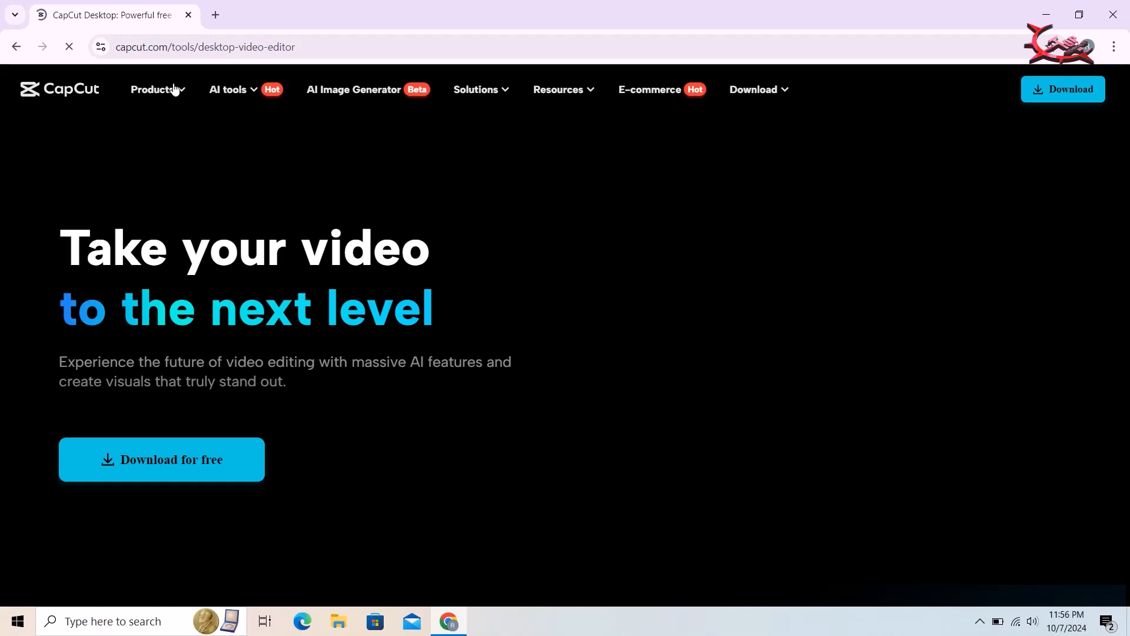
# - Download the CapCut desktop installer for Win/Mac from the CapCut website
pyautogui.moveTo(175, 90)
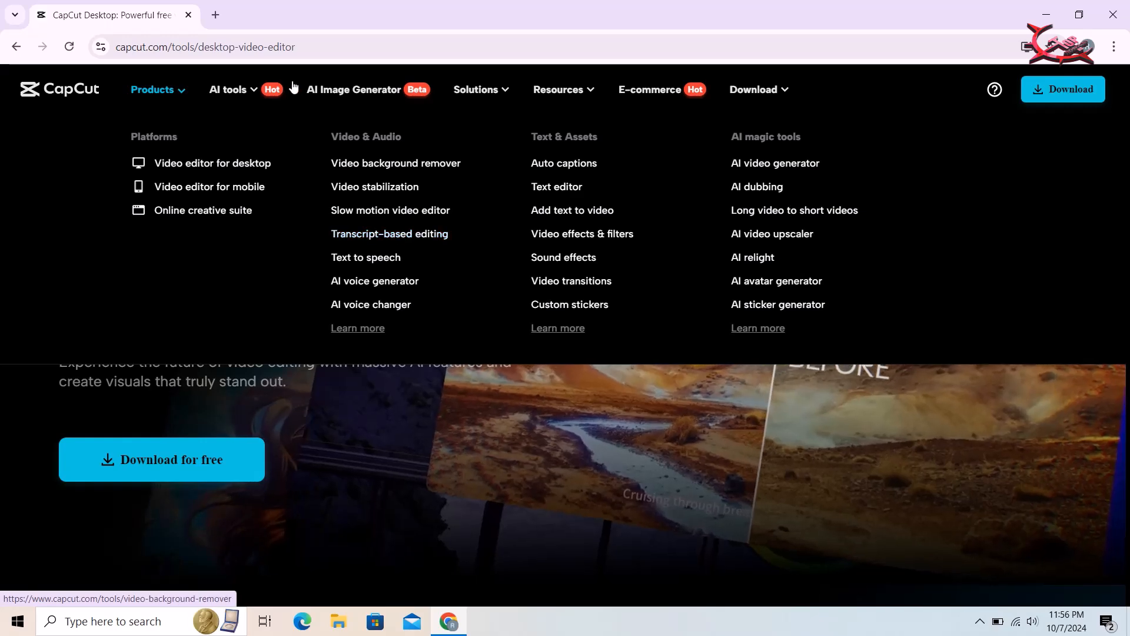
pyautogui.moveTo(267, 88)
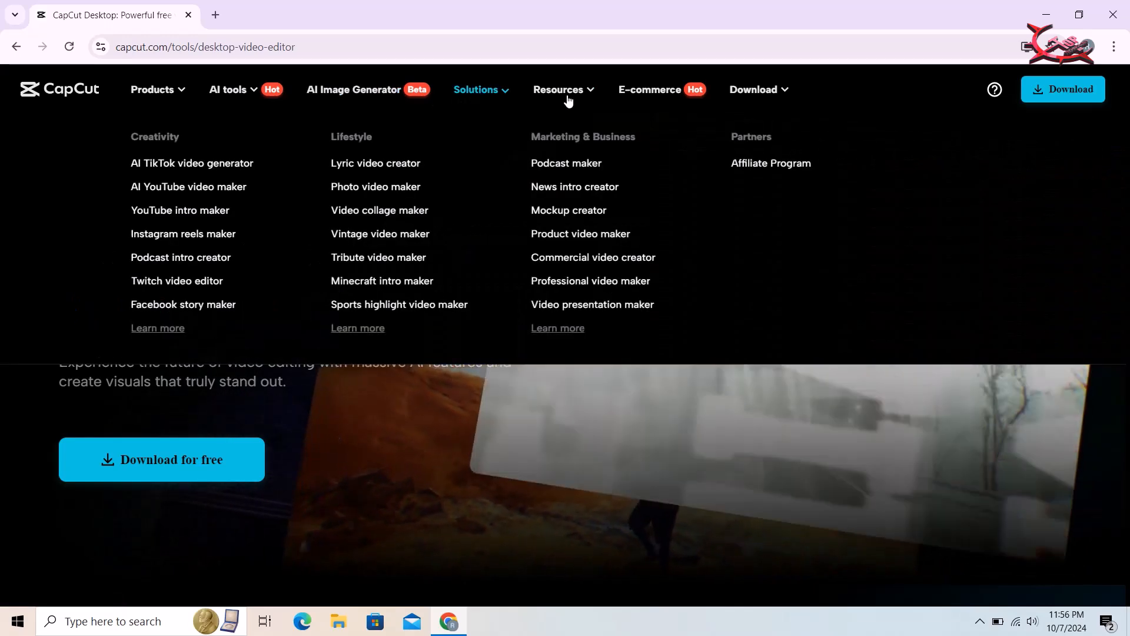
pyautogui.moveTo(568, 101)
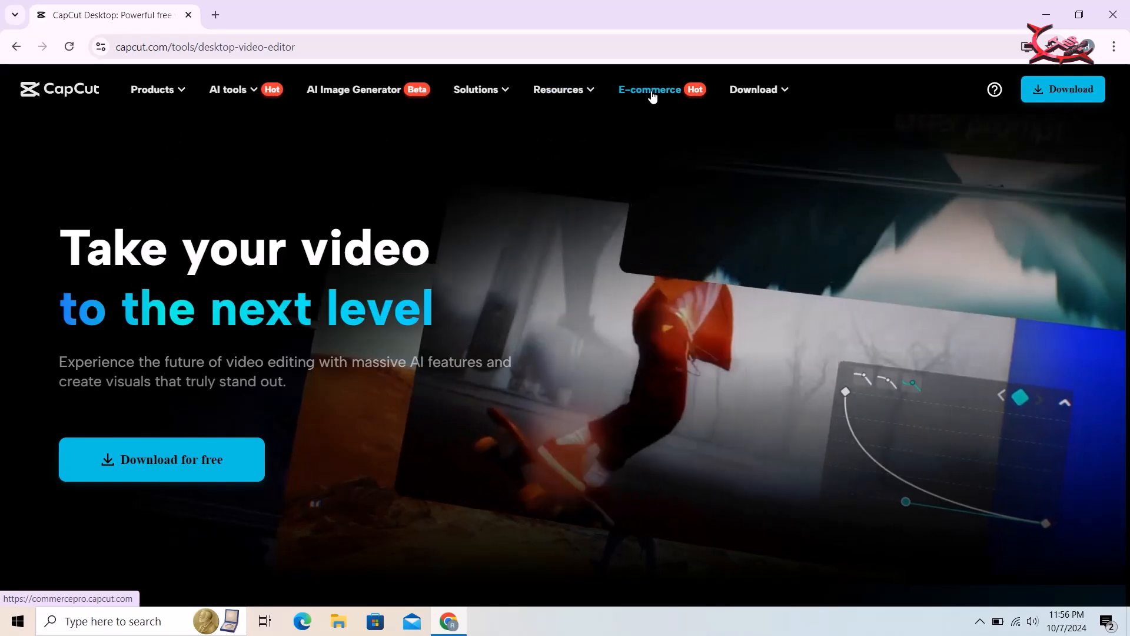
pyautogui.moveTo(757, 105)
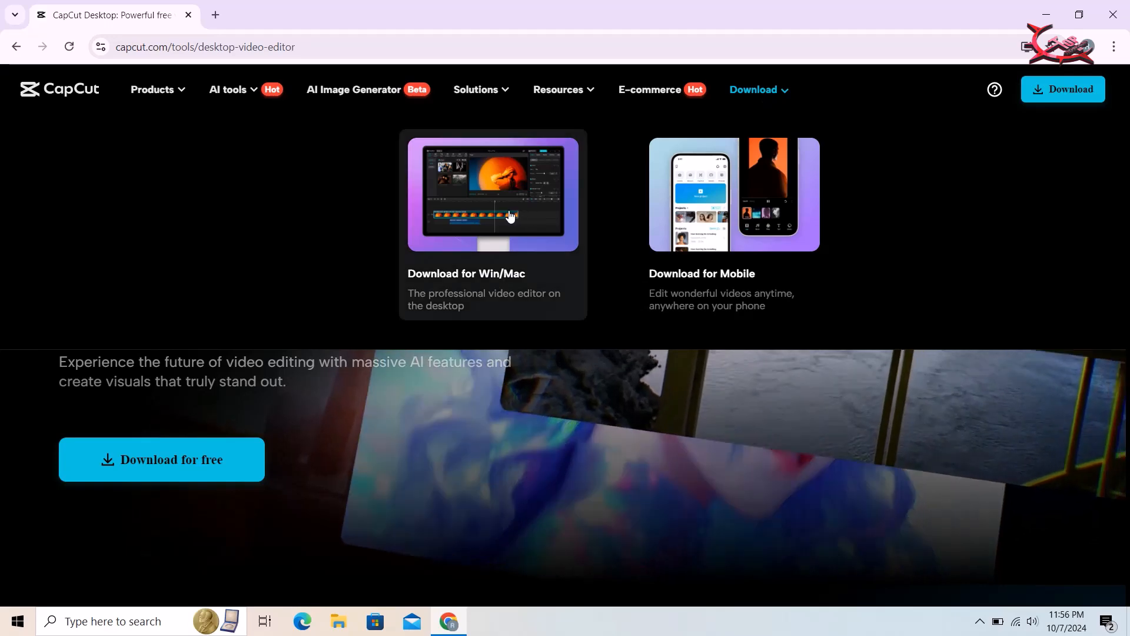
pyautogui.click(508, 216)
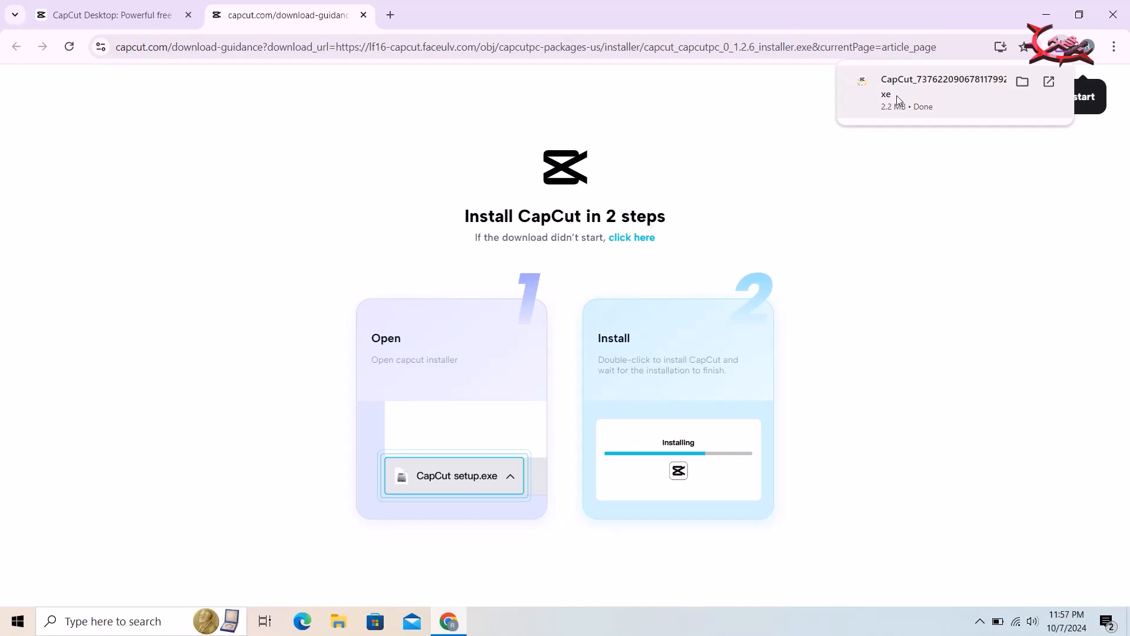
# - Run the downloaded CapCut installer, minimize the browser and confirm the environment test
pyautogui.click(896, 96)
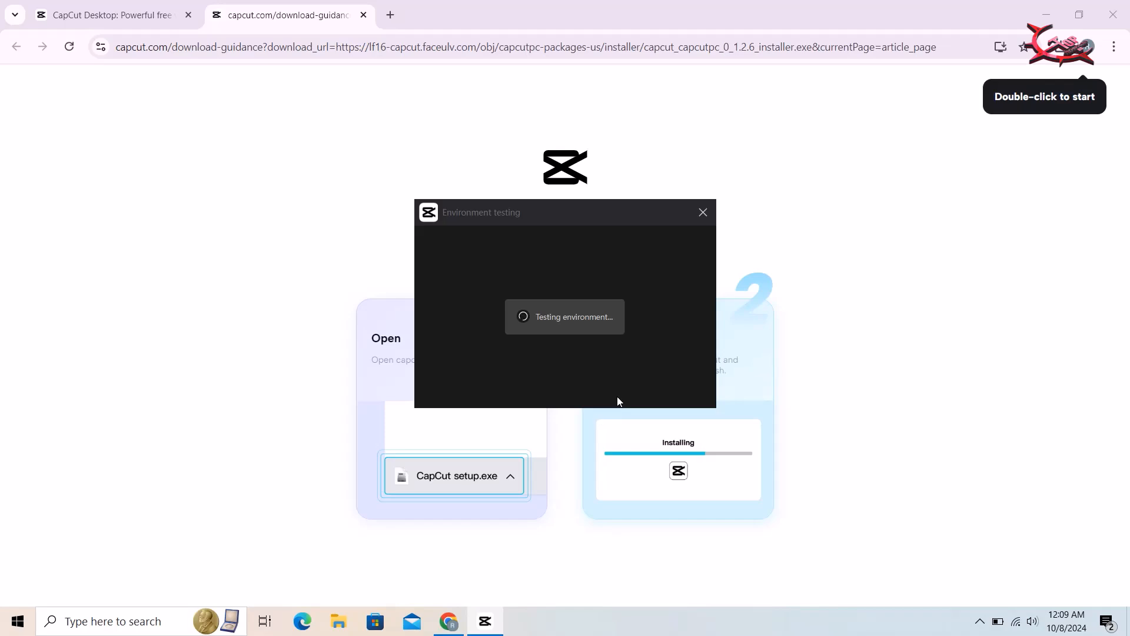
pyautogui.click(1036, 6)
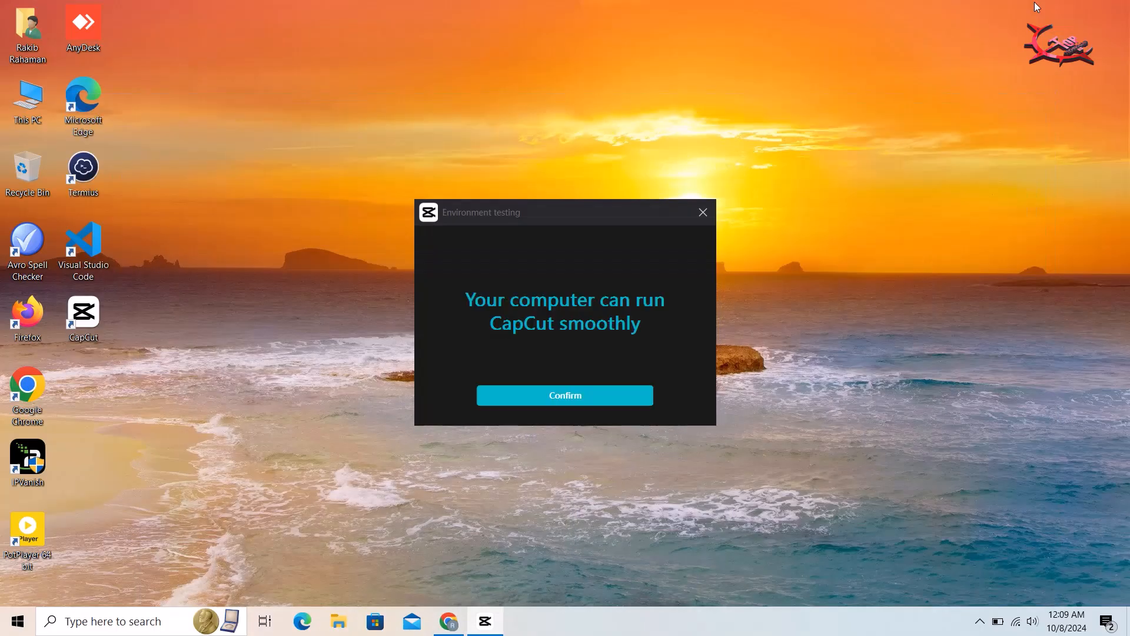
pyautogui.click(581, 393)
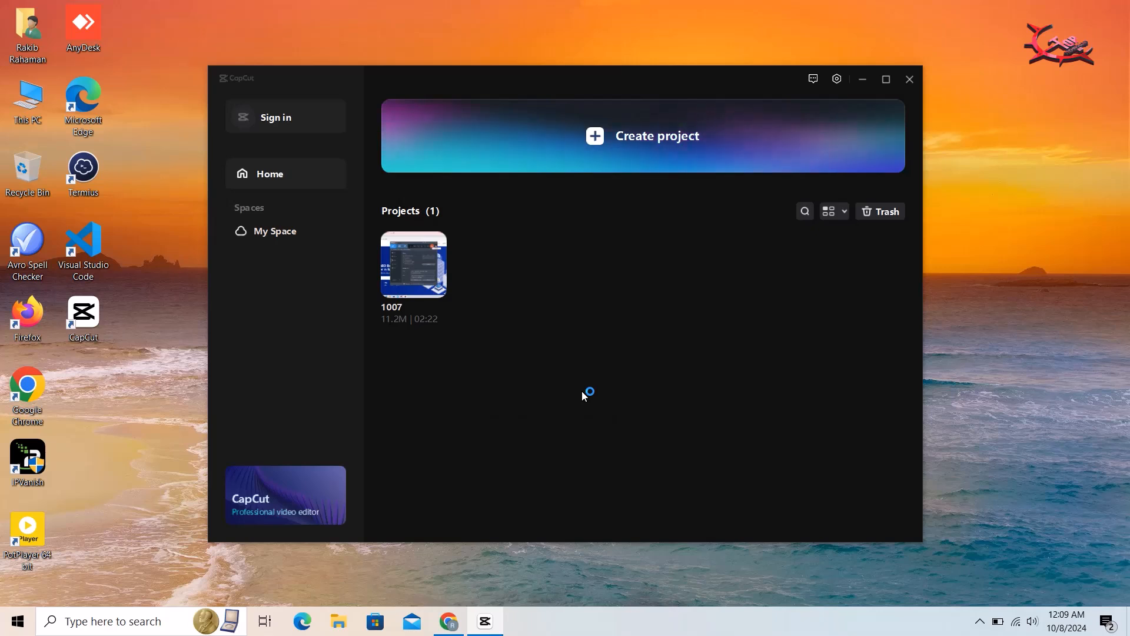
# - Check CapCut's trash and move the project 1007 to it
pyautogui.click(881, 211)
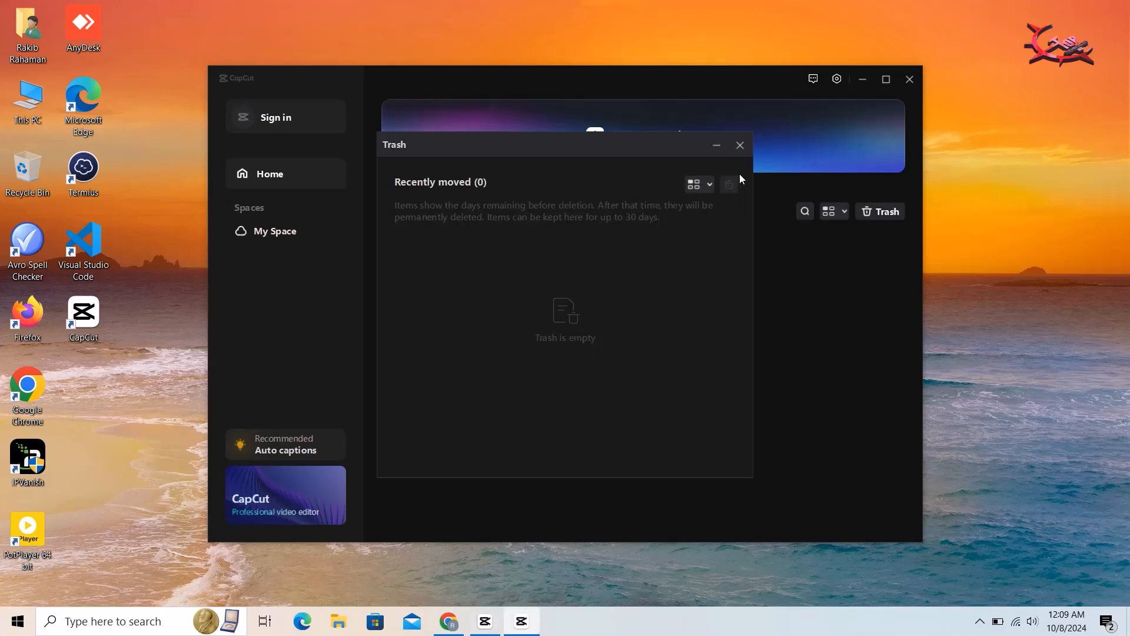
pyautogui.click(740, 145)
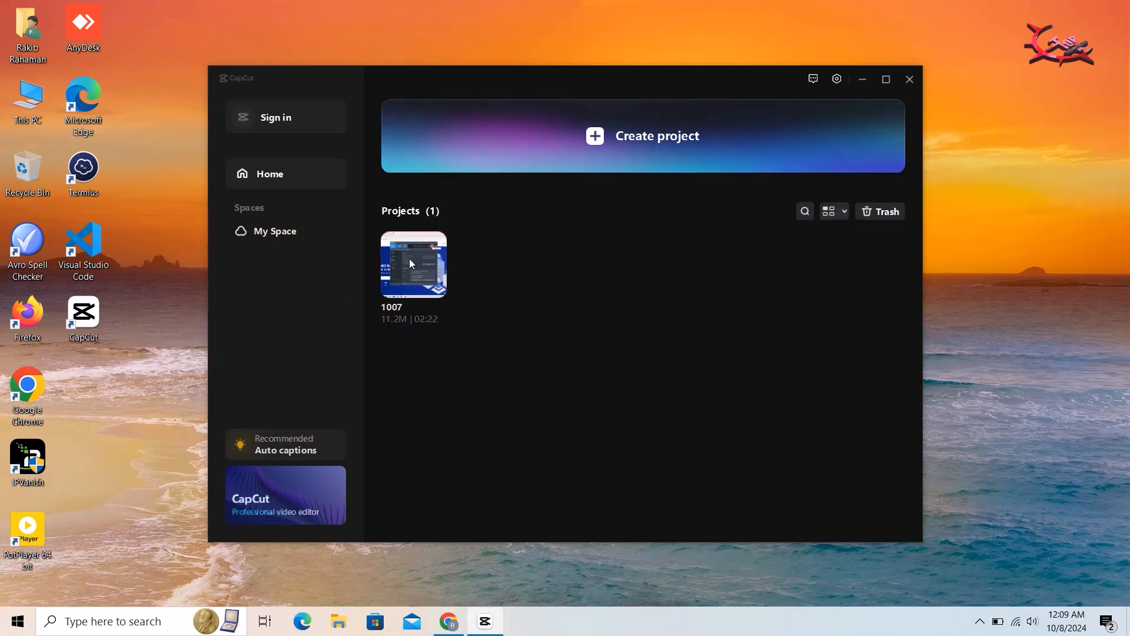
pyautogui.rightClick(422, 260)
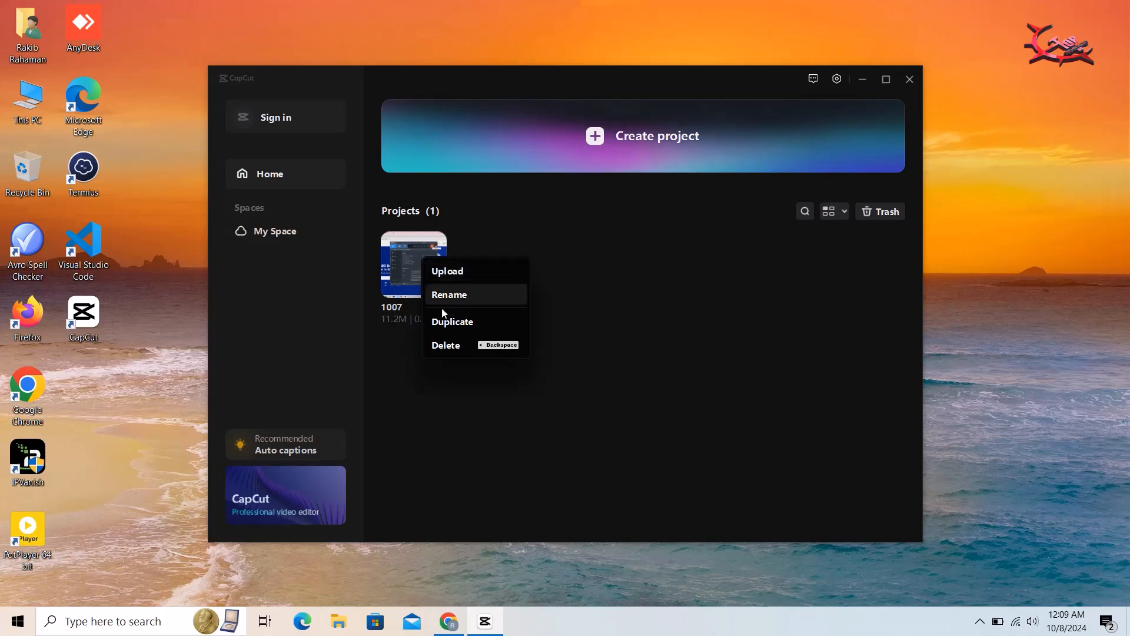
pyautogui.click(439, 347)
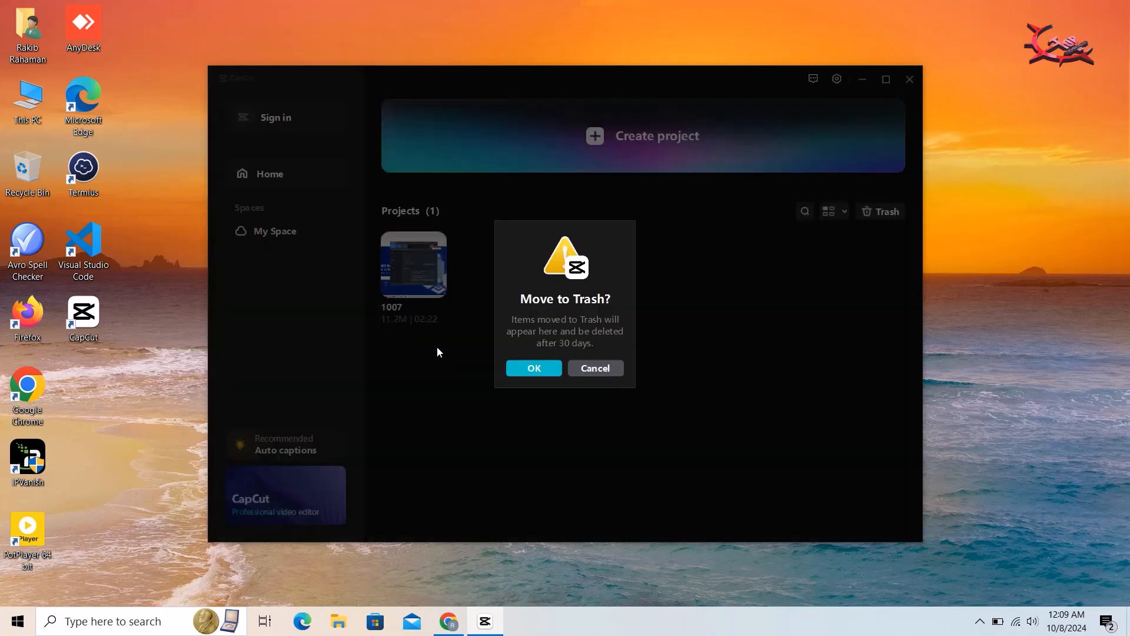
pyautogui.click(545, 366)
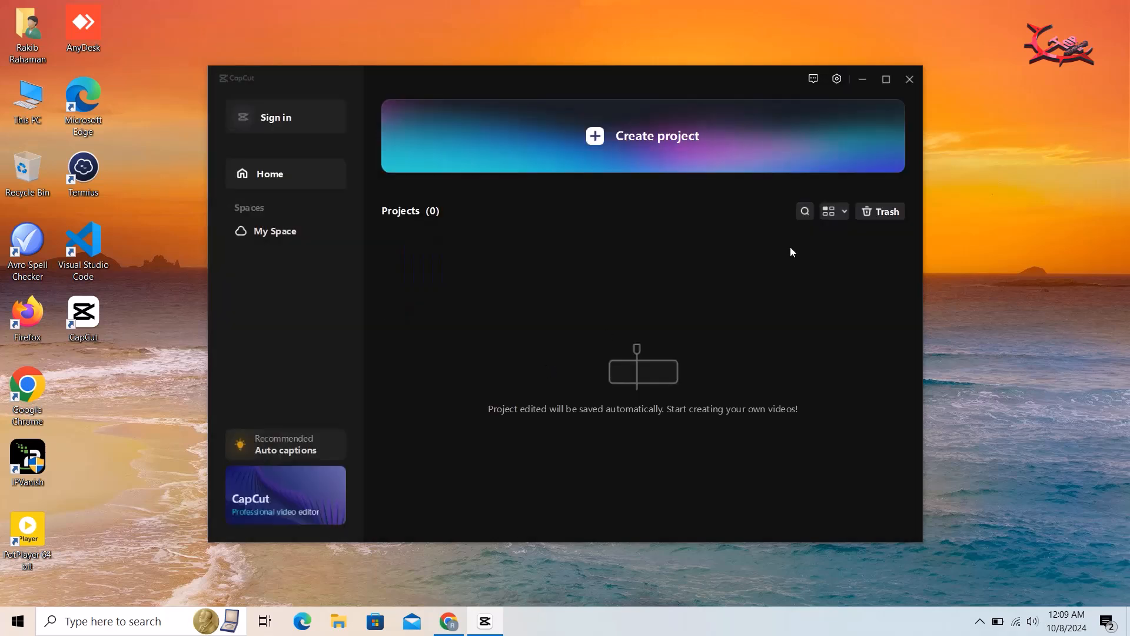
# - Permanently delete project 1007 from the trash and close the trash window
pyautogui.click(874, 210)
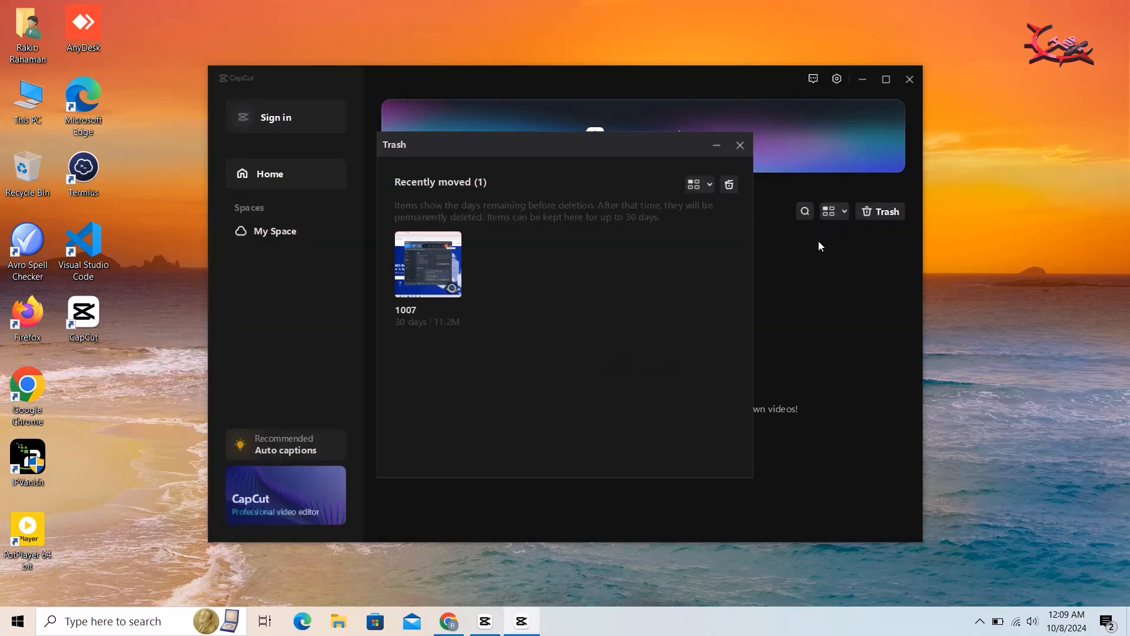
pyautogui.click(730, 184)
pyautogui.click(542, 366)
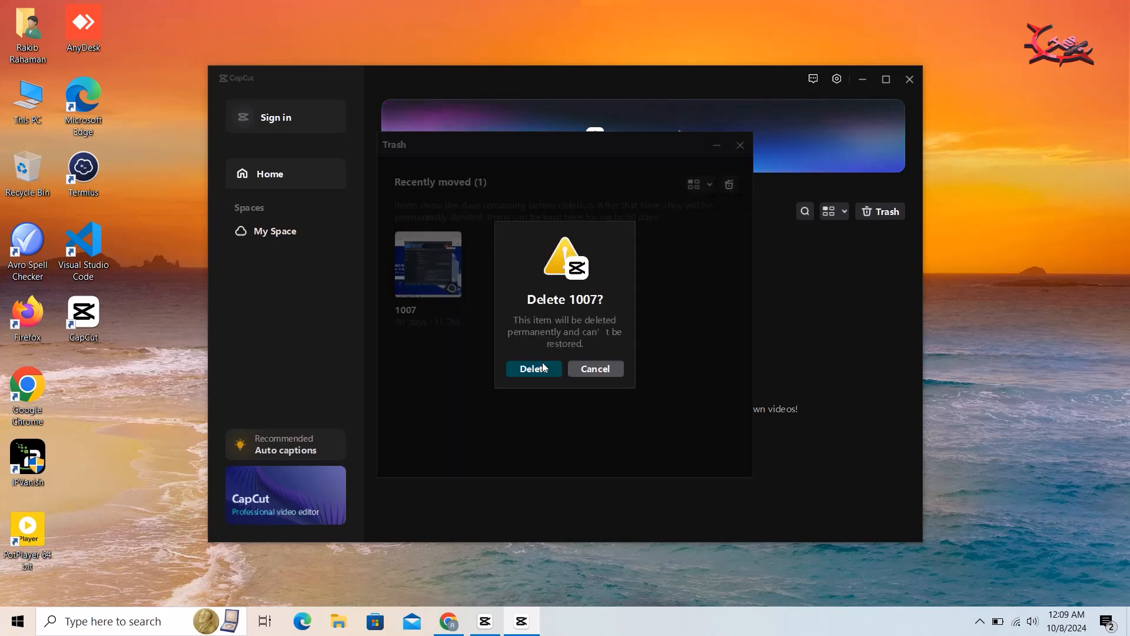
pyautogui.click(737, 146)
# - Sign in to CapCut with a Google account through the browser and return to the desktop app
pyautogui.click(282, 118)
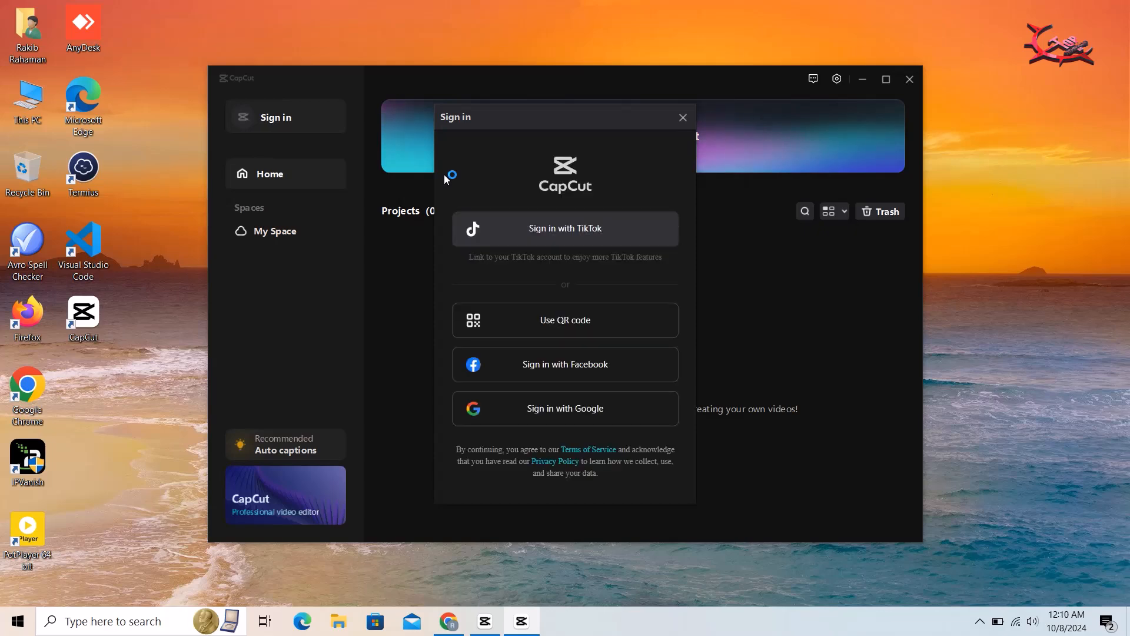
pyautogui.click(556, 420)
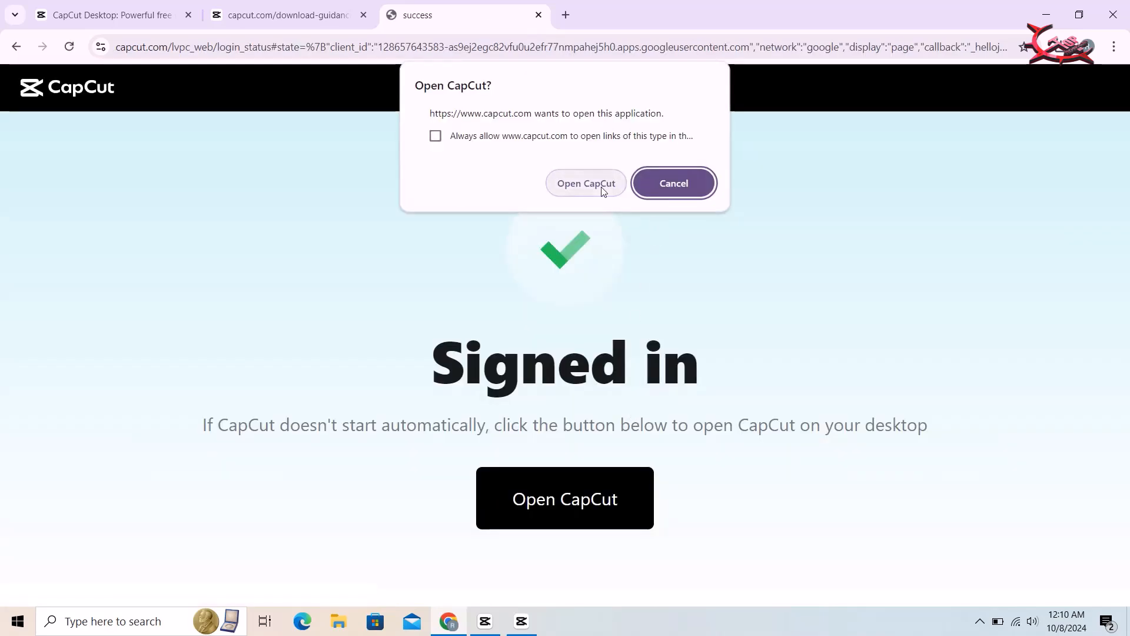
pyautogui.click(603, 191)
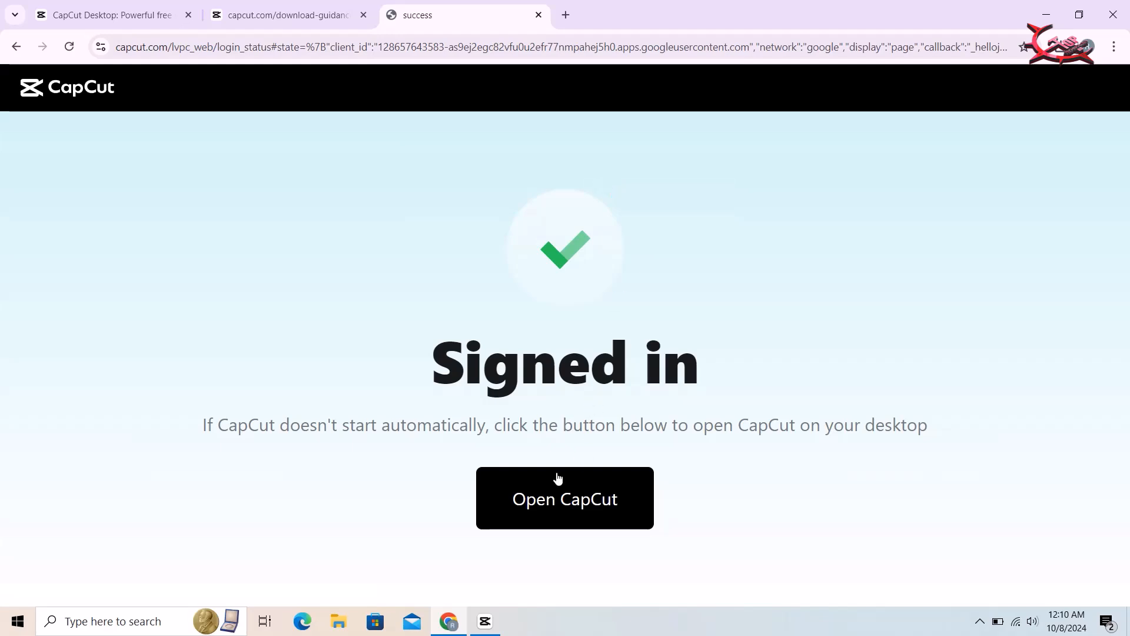
pyautogui.click(496, 631)
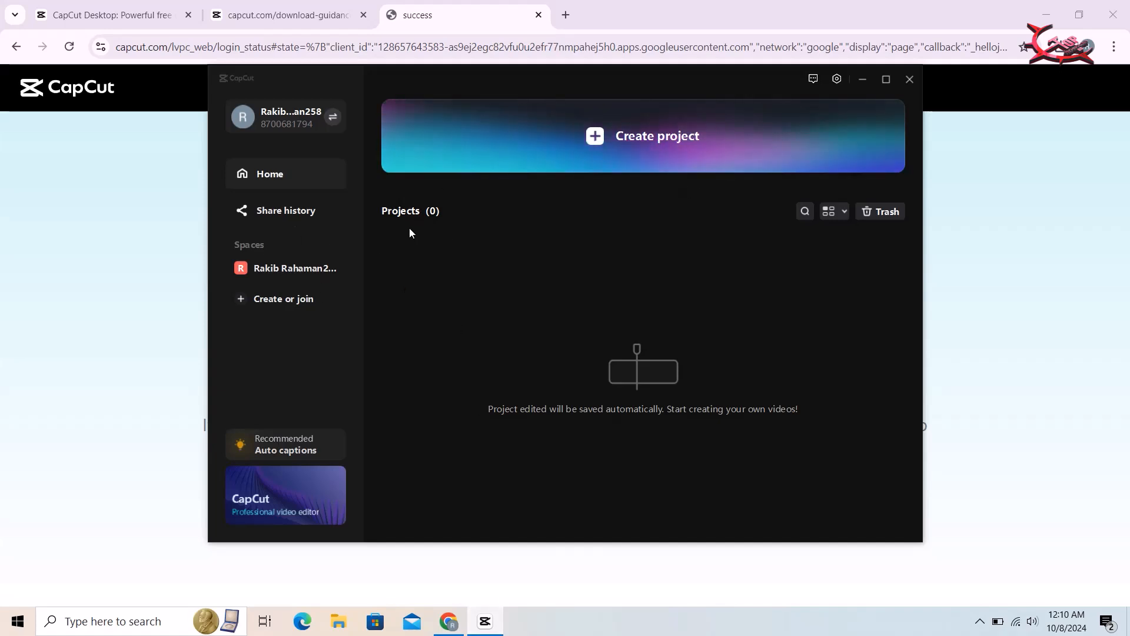
# - Look through the account options and the app's settings options, minimizing the browser behind CapCut
pyautogui.click(332, 119)
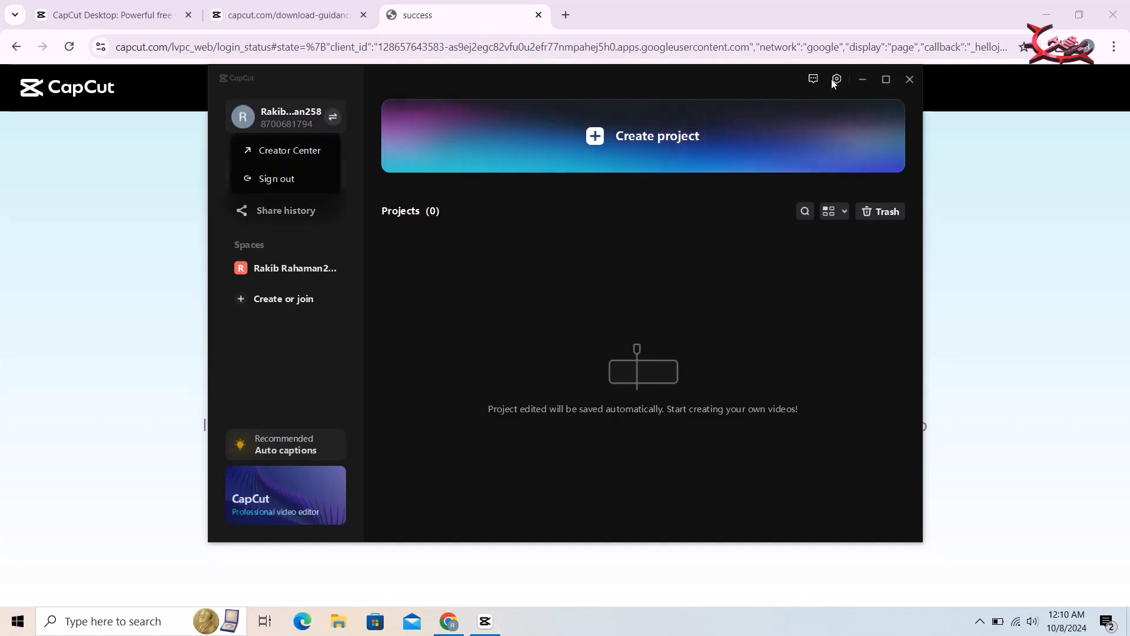
pyautogui.click(1046, 18)
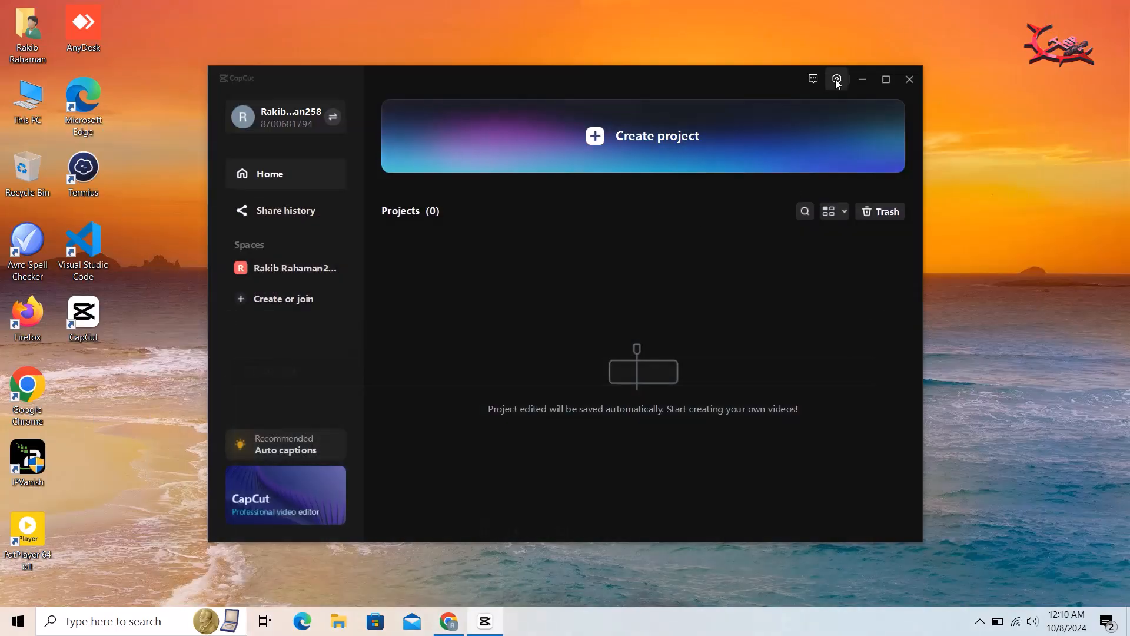
pyautogui.click(837, 80)
pyautogui.moveTo(857, 148)
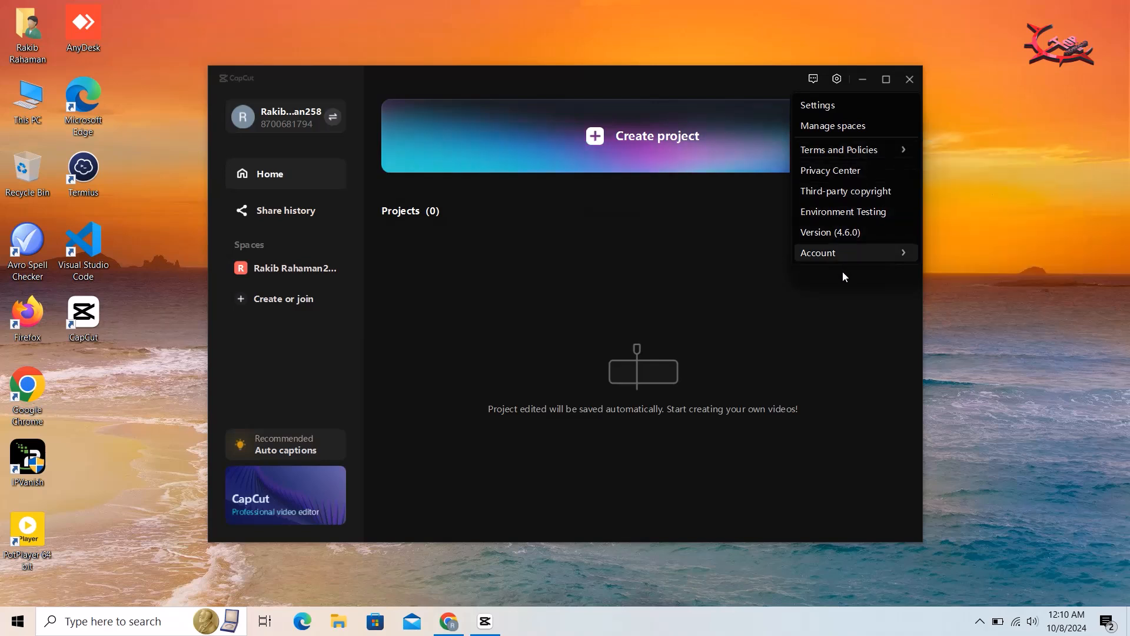
pyautogui.click(593, 236)
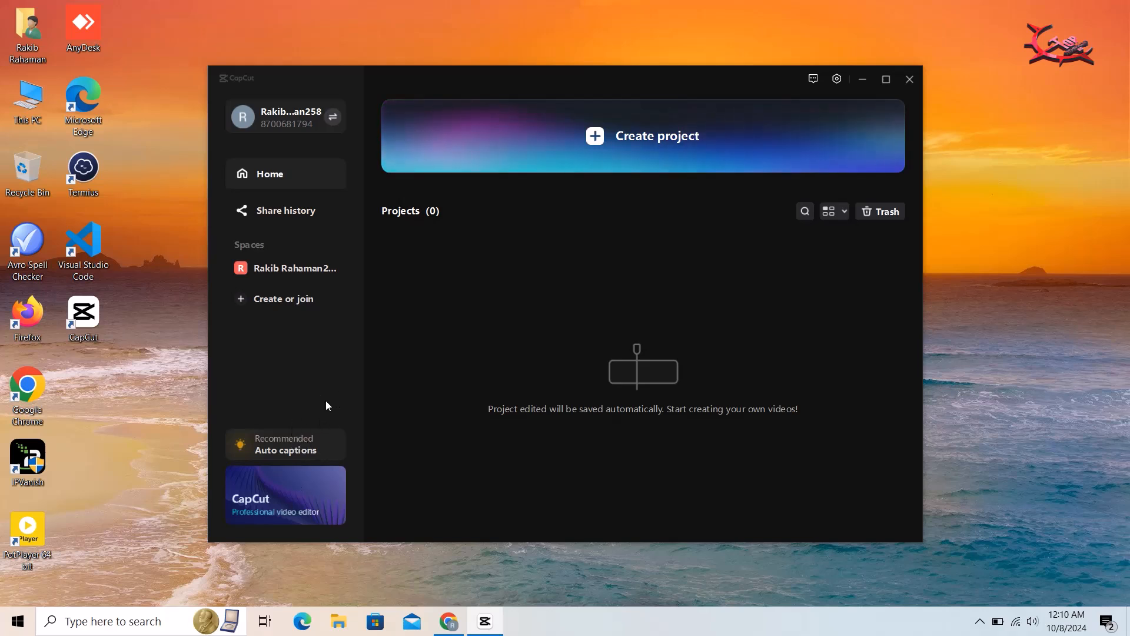
# - Browse the recommended features Auto captions, Effects, Transitions, Audio and Enhance, and close the overview
pyautogui.click(312, 442)
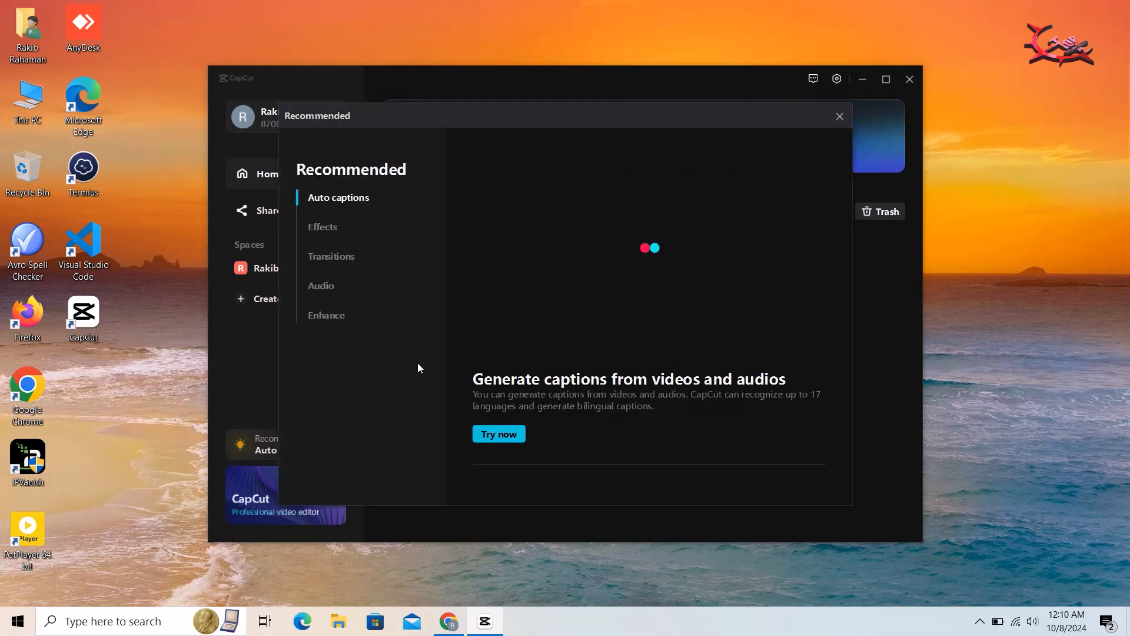
pyautogui.scroll(-3, 516, 254)
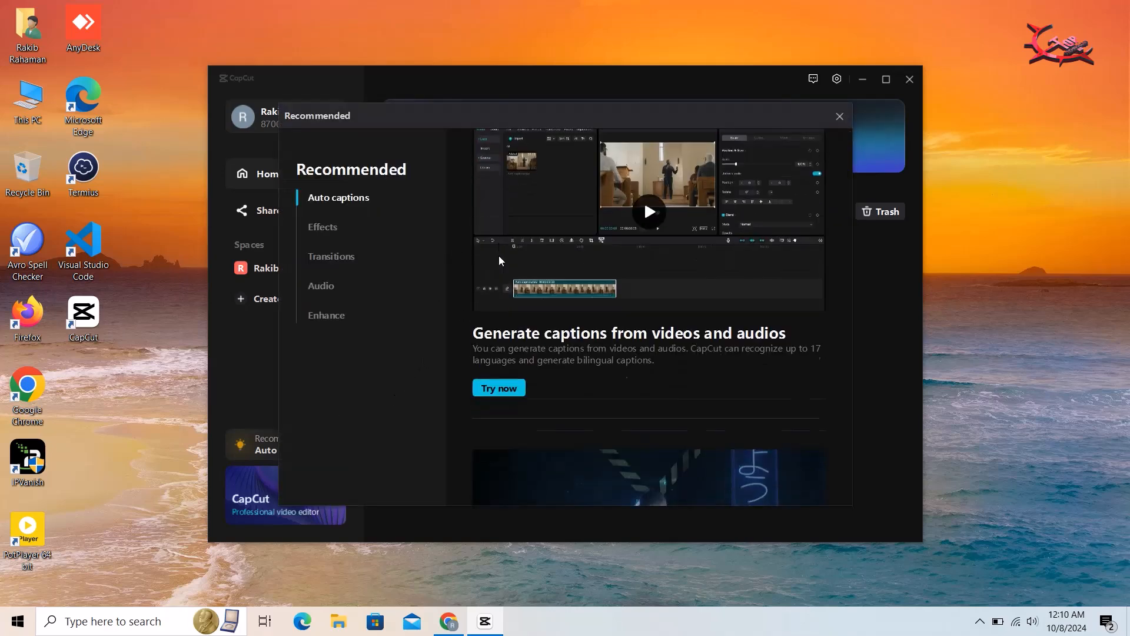
pyautogui.click(334, 237)
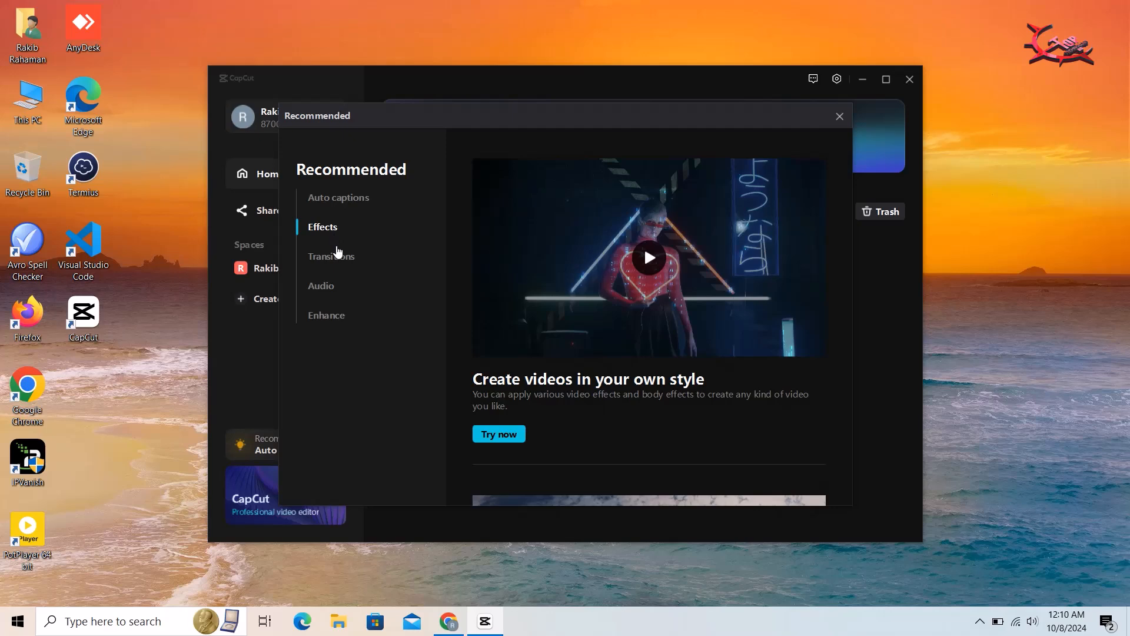
pyautogui.click(338, 257)
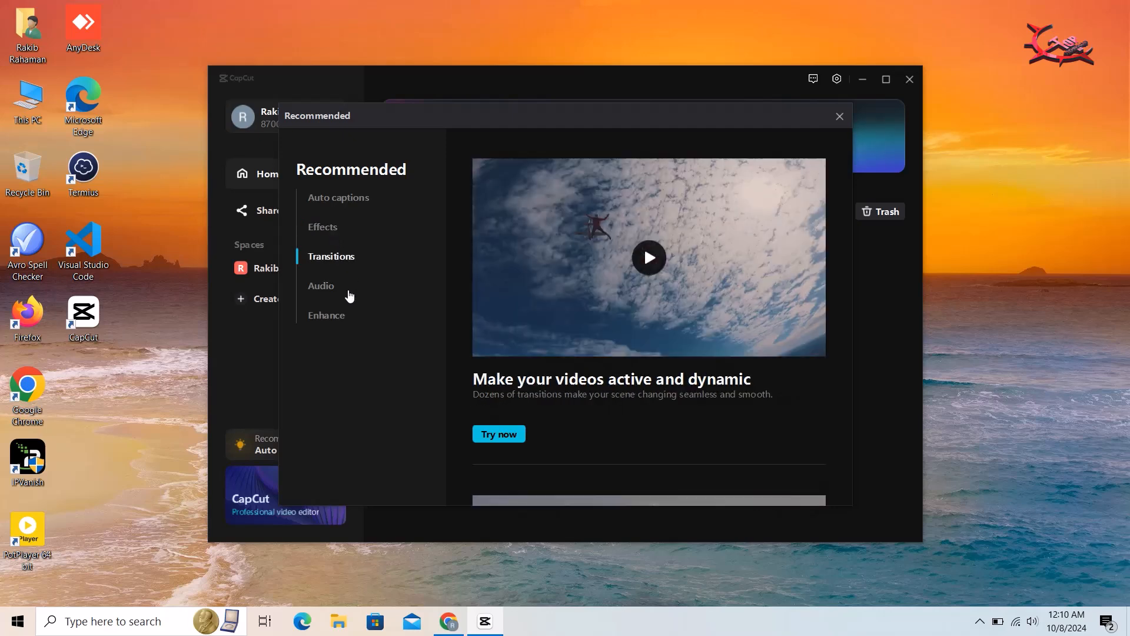
pyautogui.click(349, 294)
pyautogui.click(343, 312)
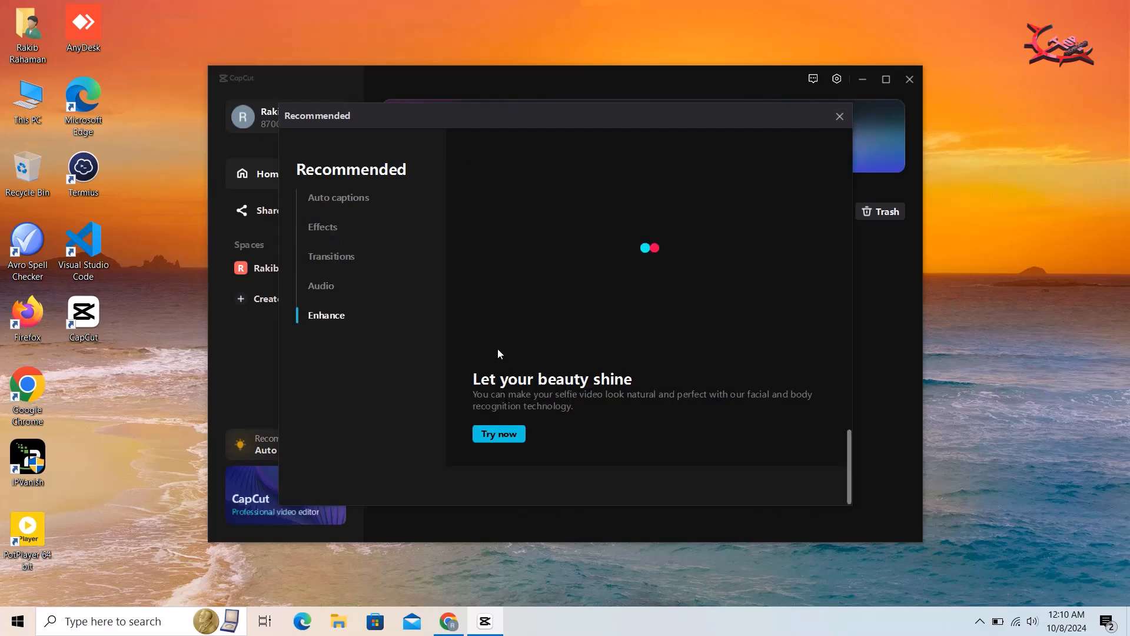
pyautogui.click(838, 118)
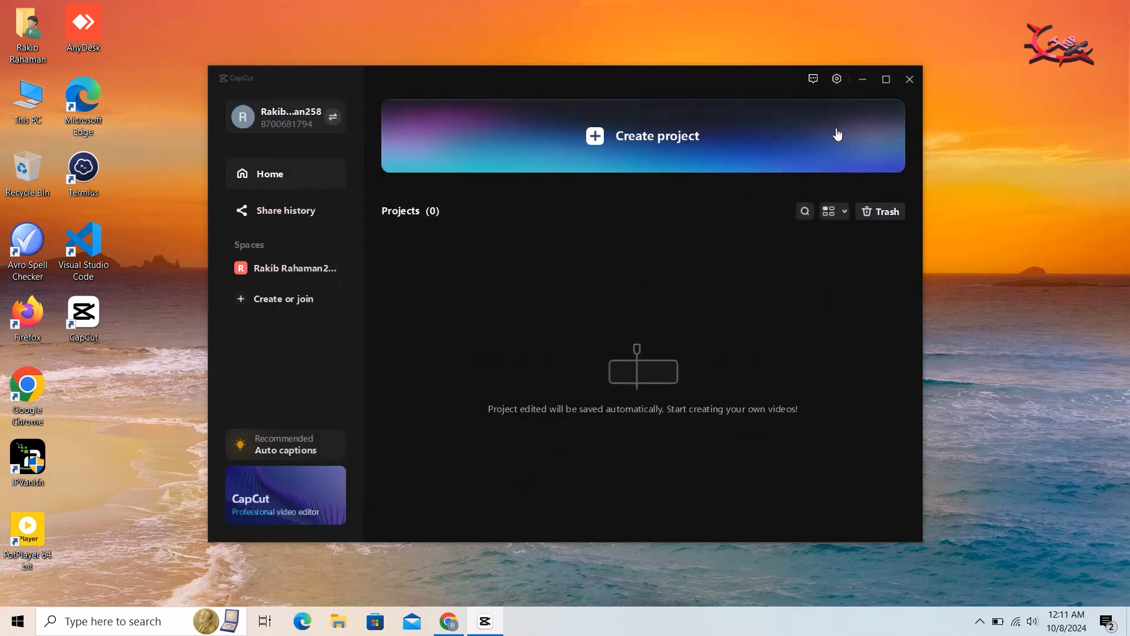
# - Create a new project and go through the editor's introductory tour, placing the sample clip example.mp4 on the timeline
pyautogui.click(626, 140)
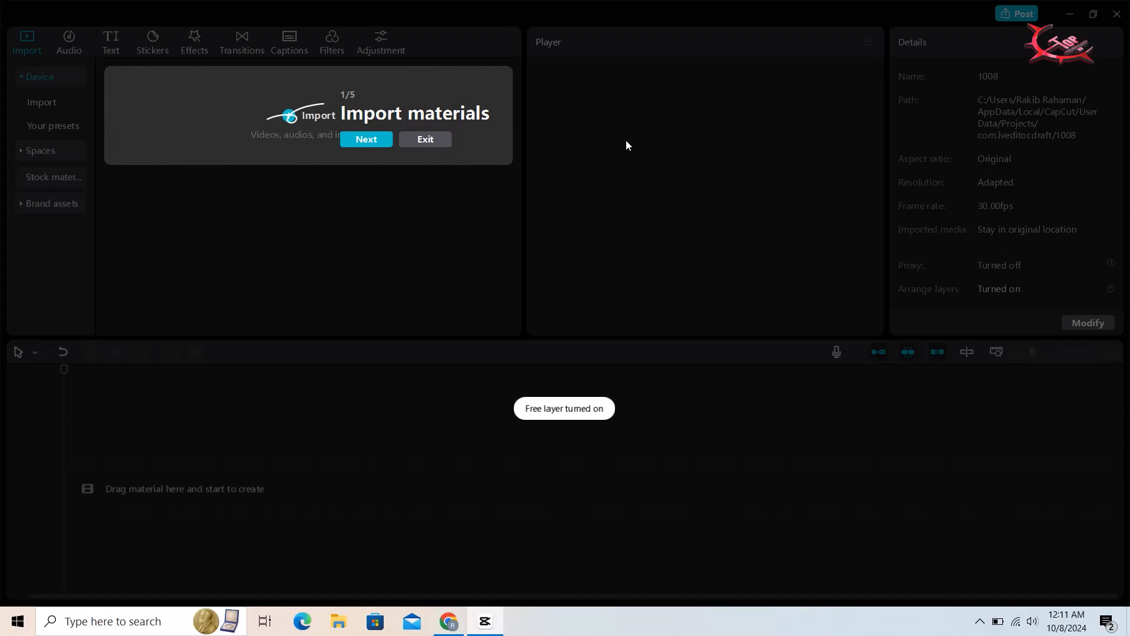
pyautogui.click(380, 144)
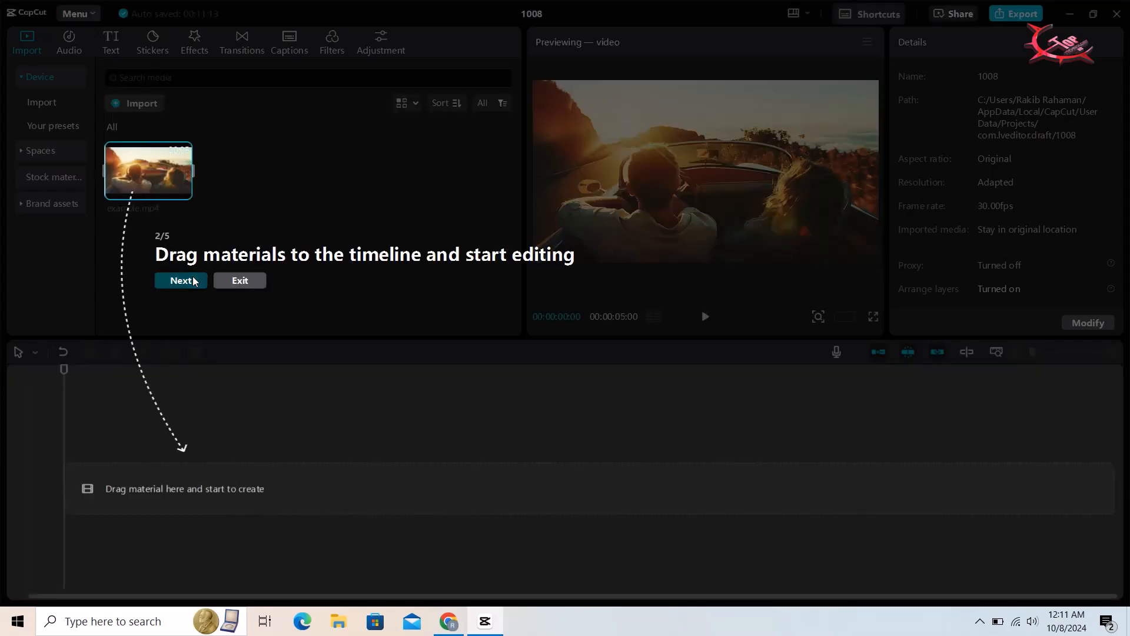
pyautogui.click(195, 280)
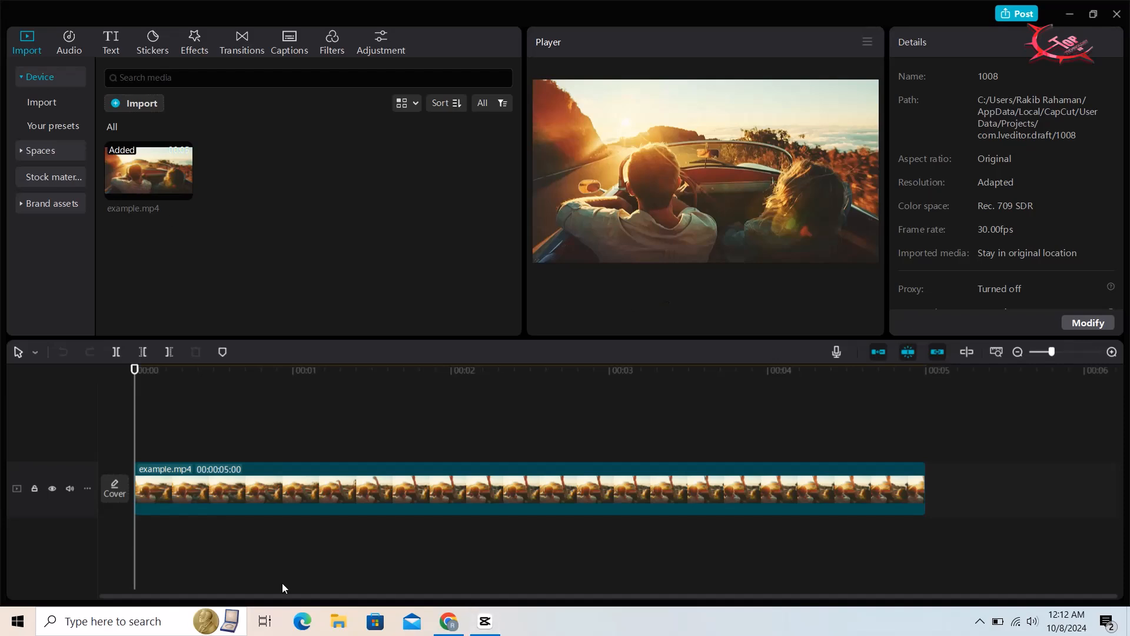
pyautogui.click(339, 623)
pyautogui.moveTo(677, 218); pyautogui.dragTo(940, 441)
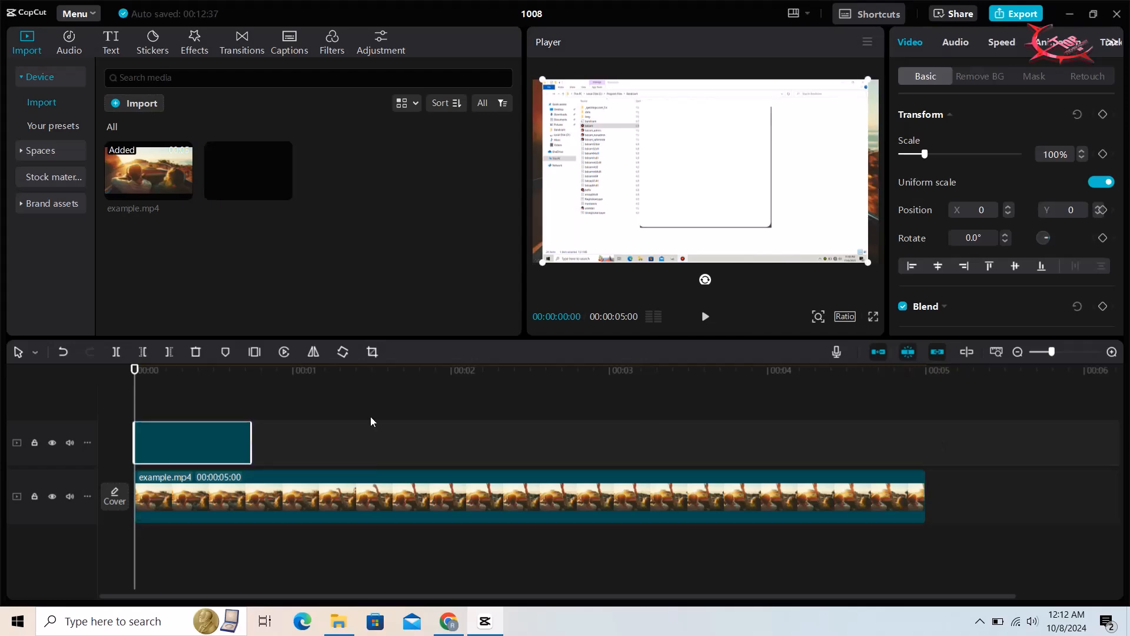
pyautogui.click(347, 622)
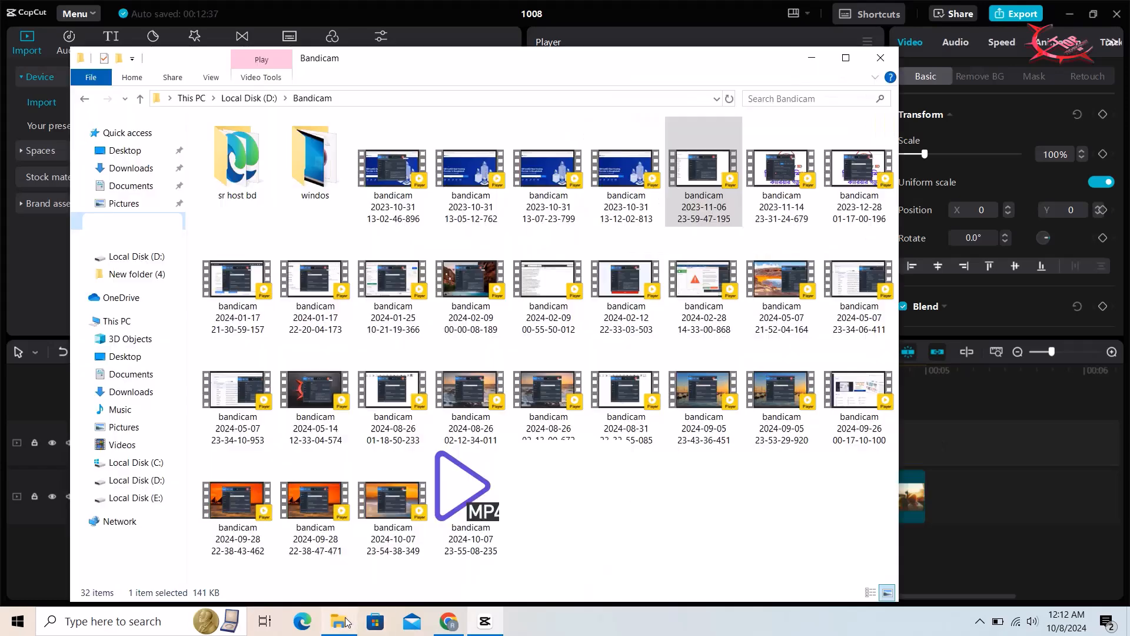
pyautogui.click(525, 201)
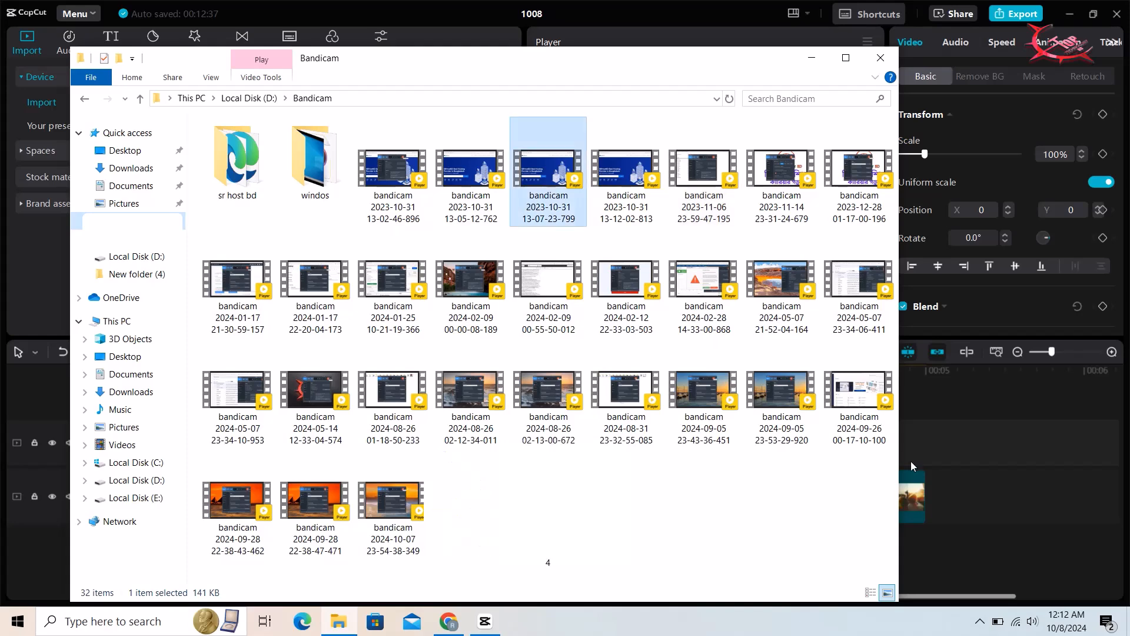
pyautogui.moveTo(536, 193); pyautogui.dragTo(818, 401)
pyautogui.moveTo(569, 465); pyautogui.dragTo(553, 467)
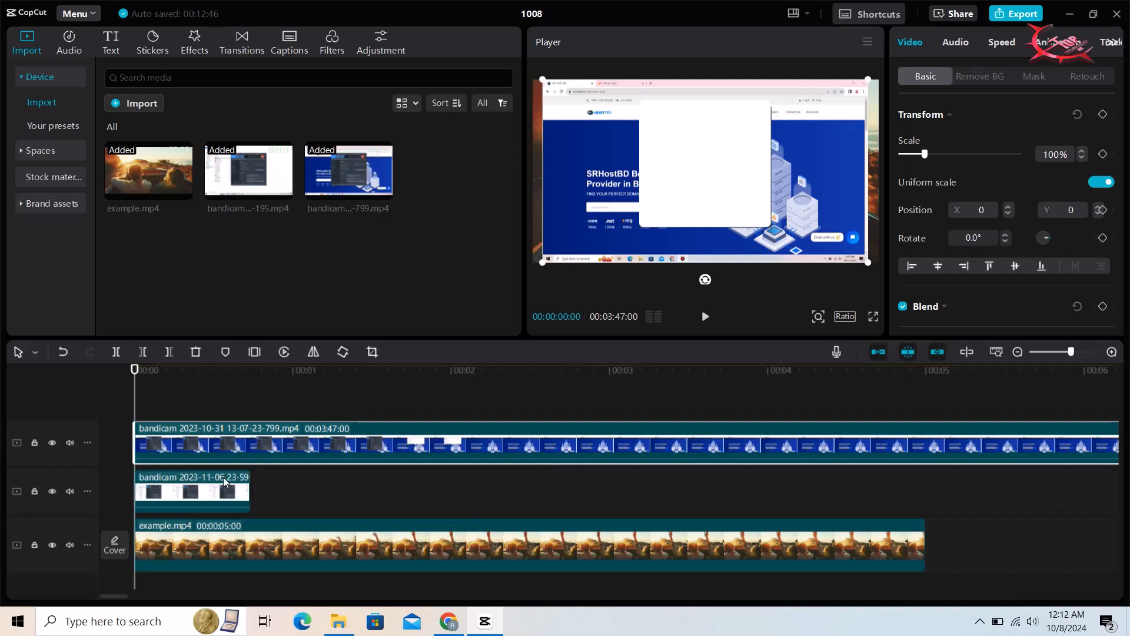
# - Delete the bandicam 2023-11-06 clip and example.mp4 from the timeline, and put the remaining recording at the start of the main track
pyautogui.rightClick(196, 492)
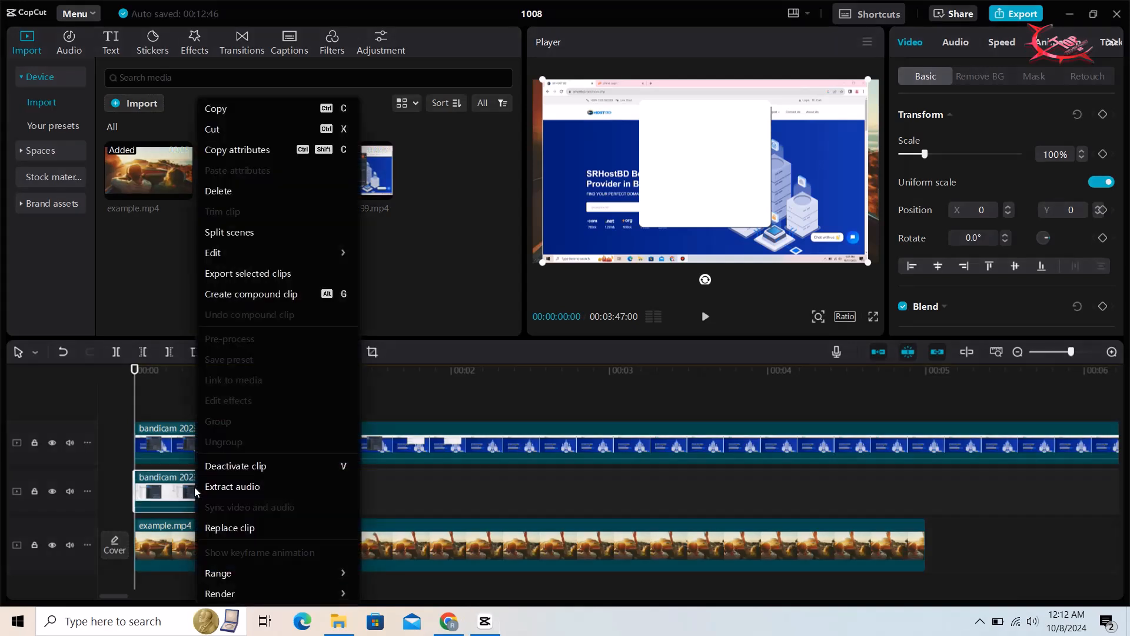
pyautogui.click(215, 191)
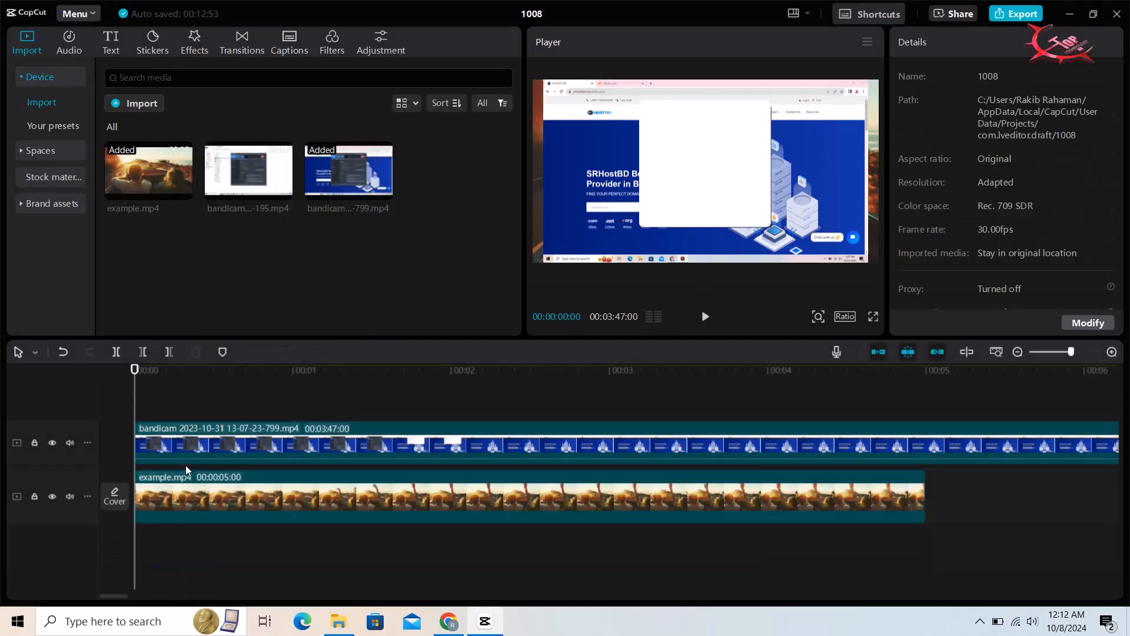
pyautogui.click(166, 498)
pyautogui.rightClick(165, 497)
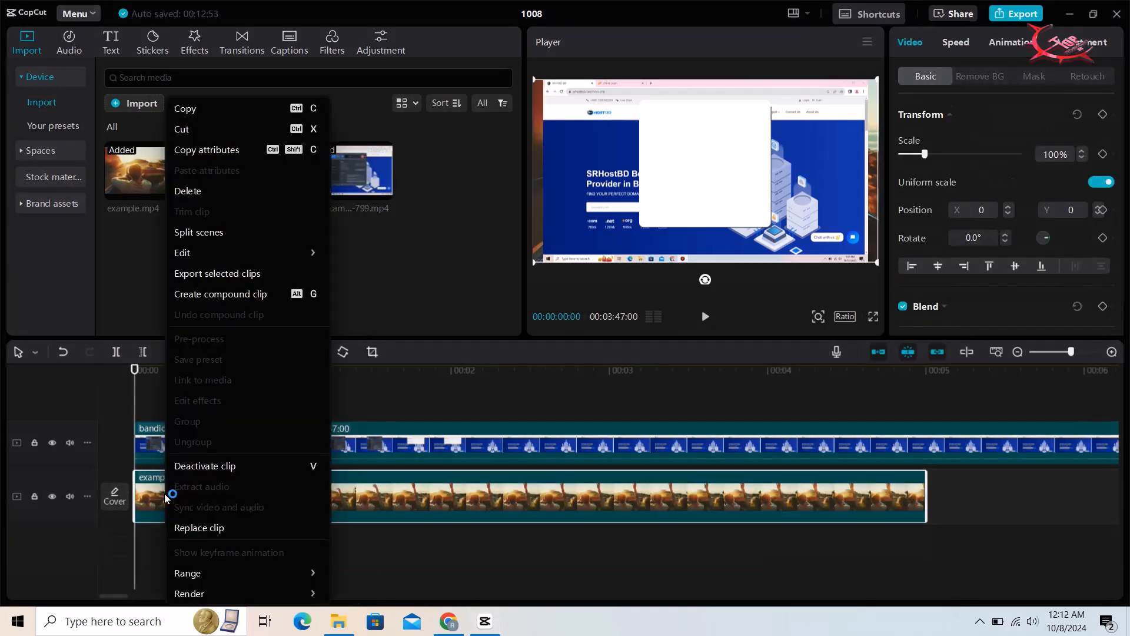
pyautogui.click(215, 190)
pyautogui.moveTo(169, 458); pyautogui.dragTo(133, 512)
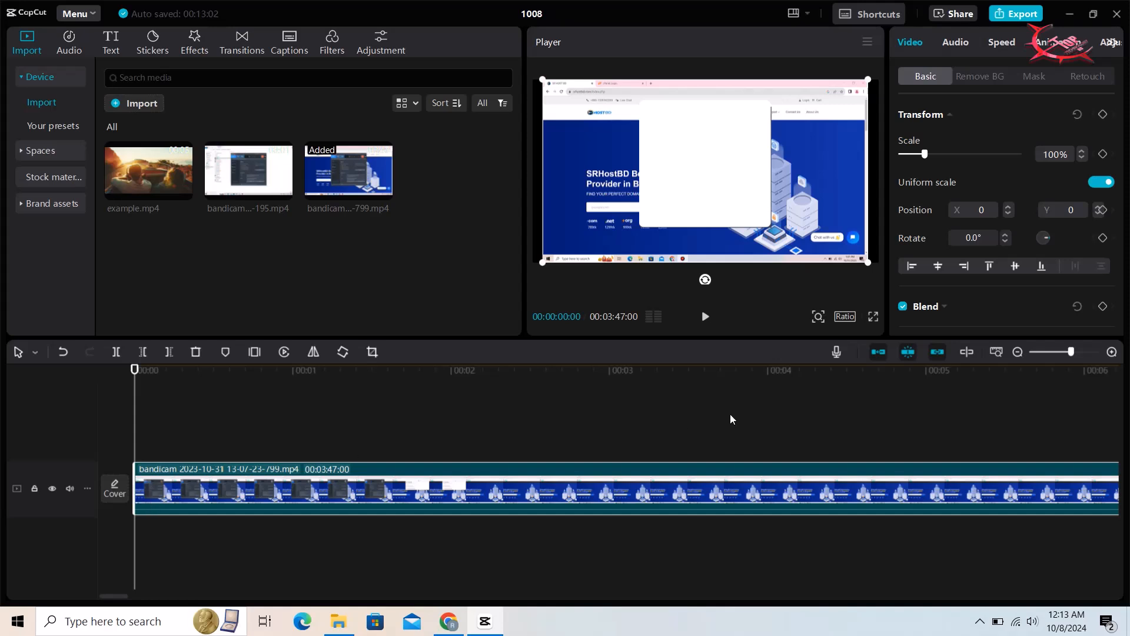
# - Preview the recording and split it at 00:00:22:09
pyautogui.click(705, 317)
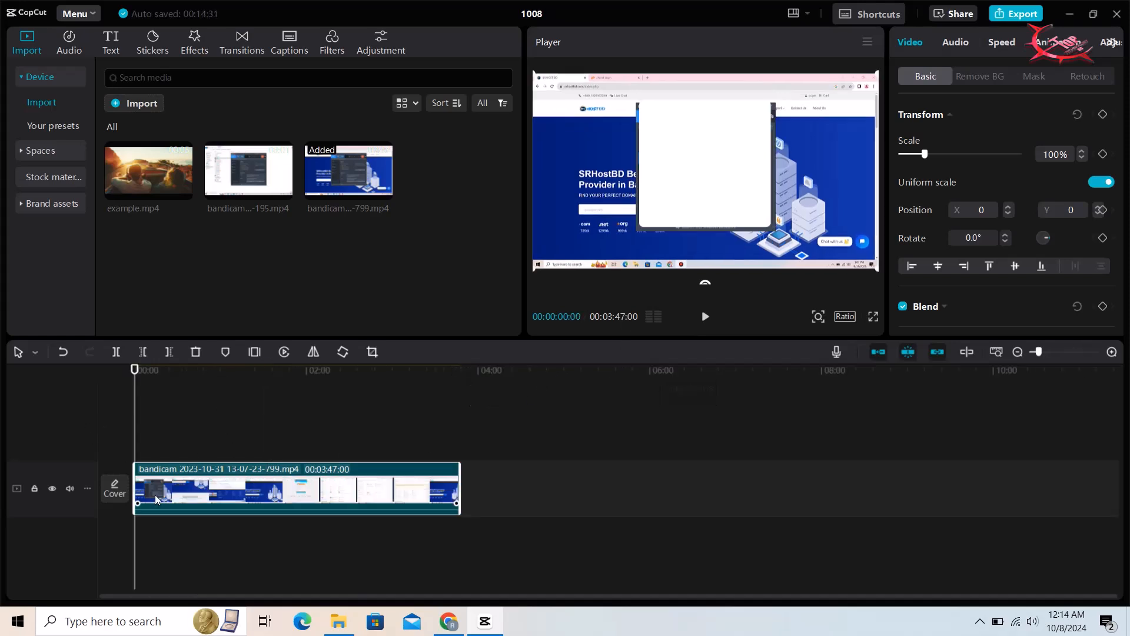
pyautogui.click(167, 371)
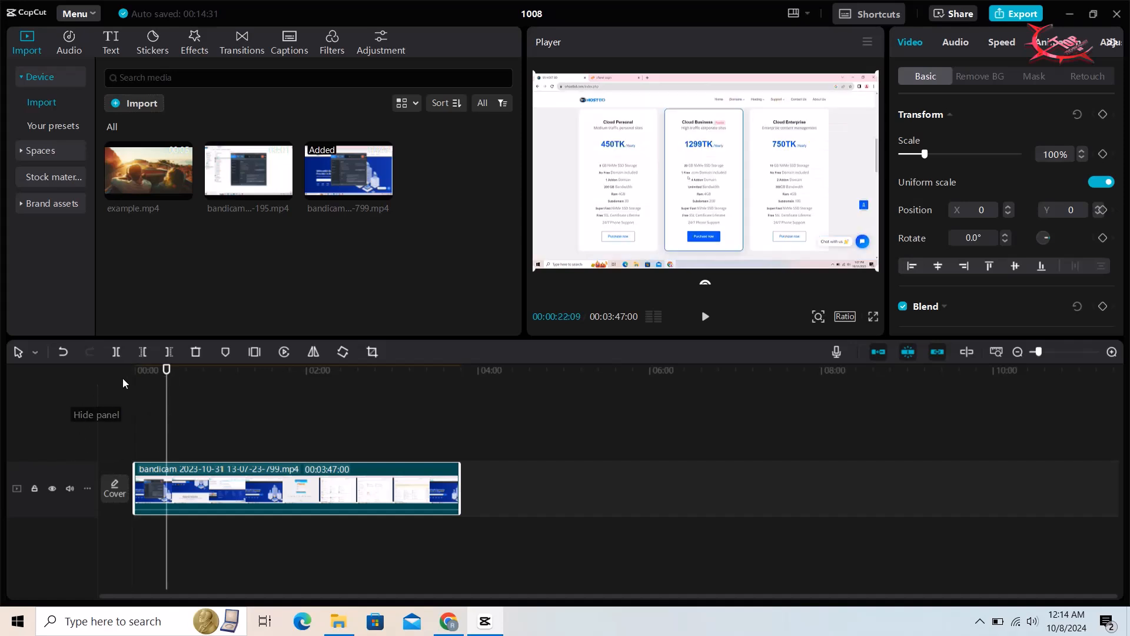
pyautogui.click(124, 353)
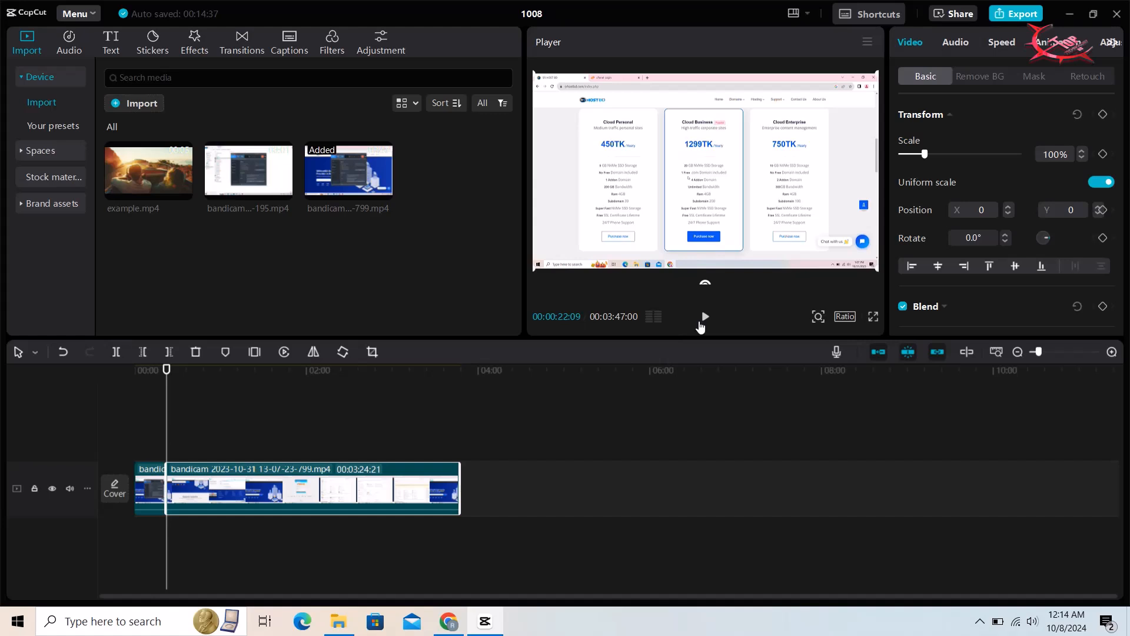
# - Split the recording again at 00:00:35:27 and delete the short segment between the two cuts
pyautogui.click(700, 327)
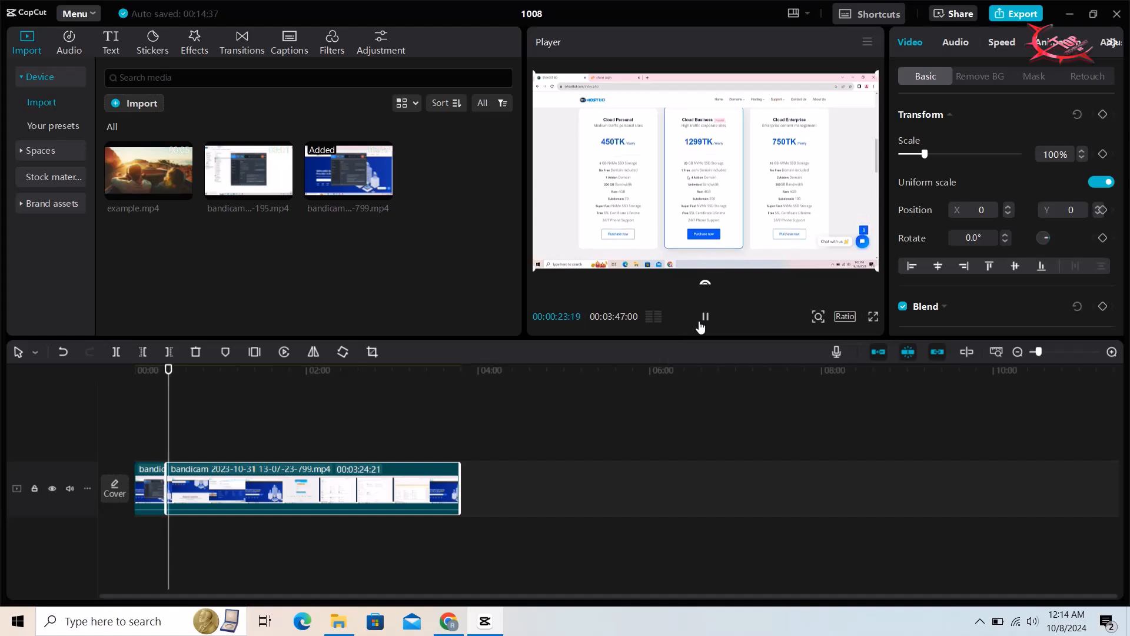
pyautogui.click(700, 325)
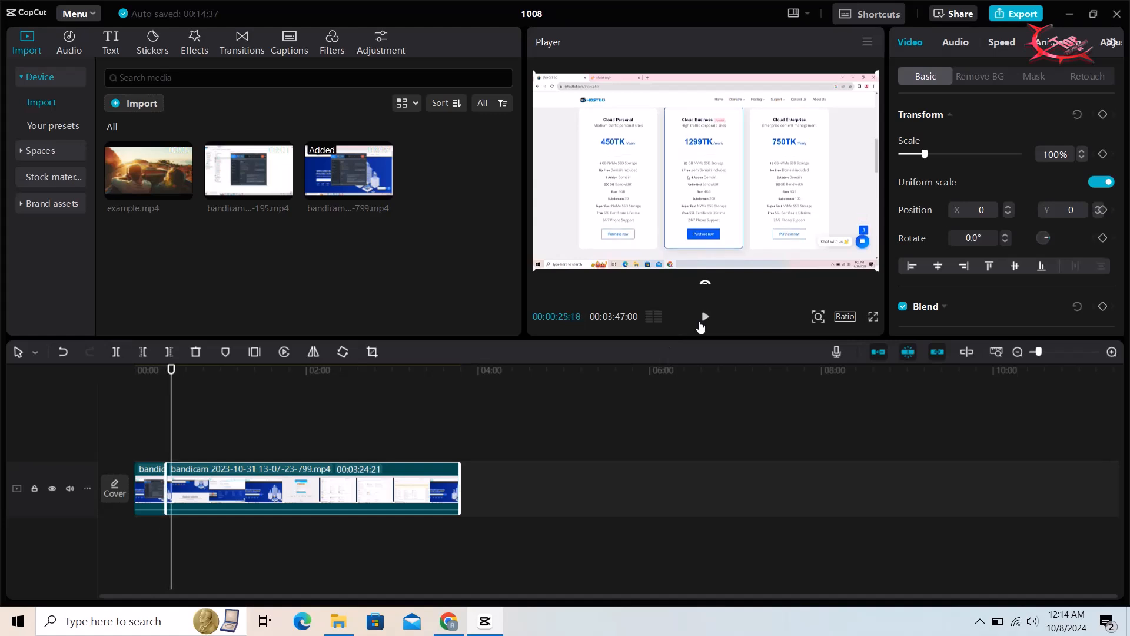
pyautogui.click(186, 377)
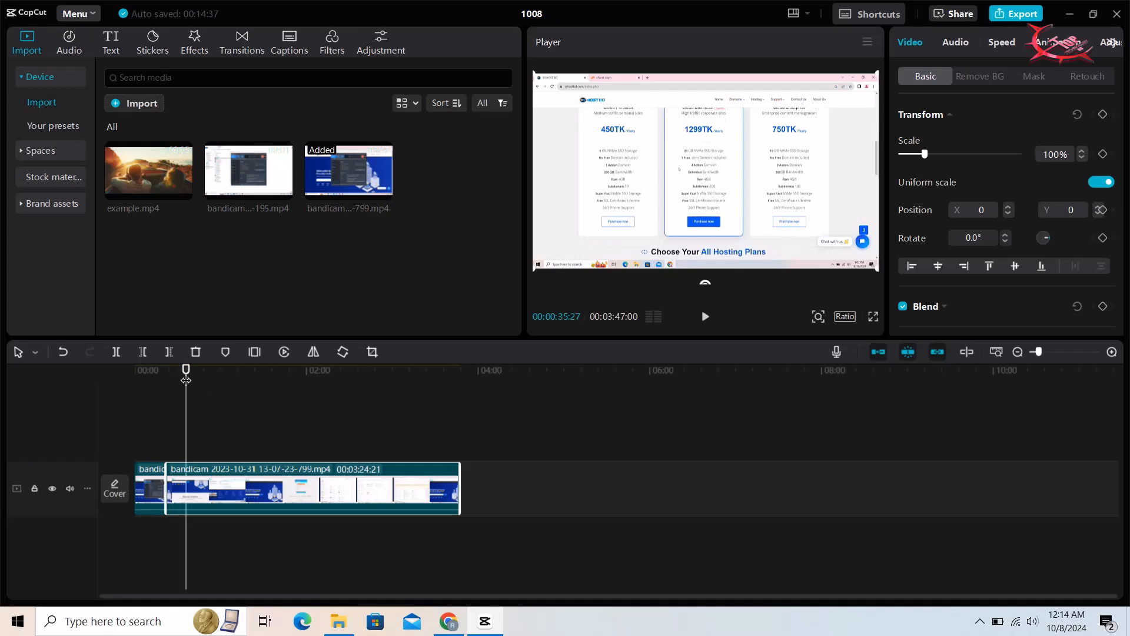
pyautogui.click(117, 352)
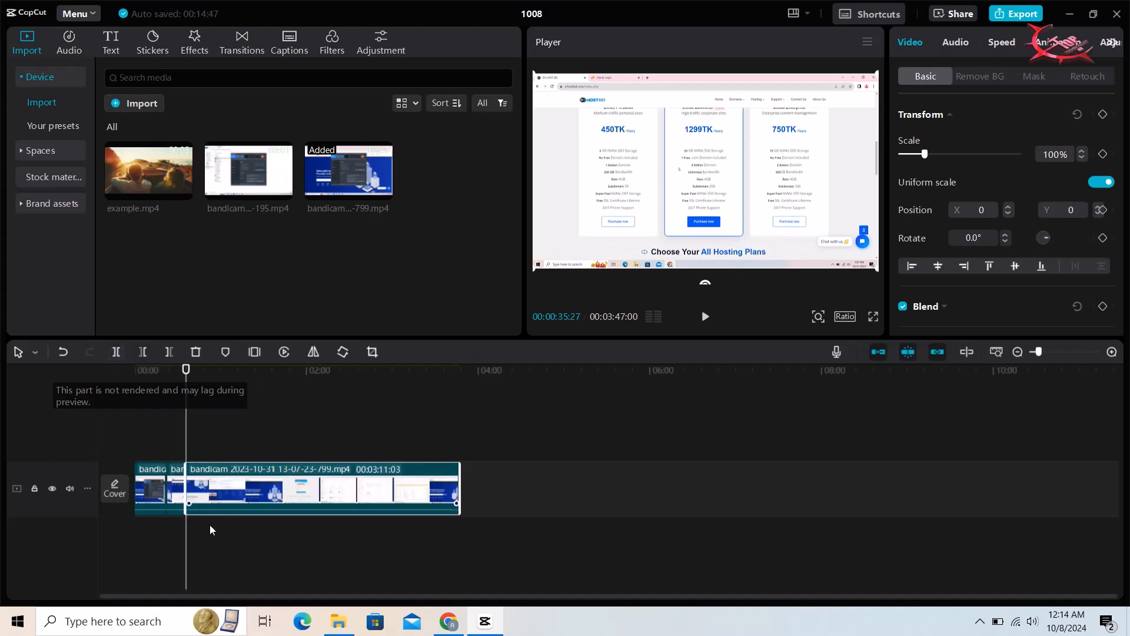
pyautogui.rightClick(180, 491)
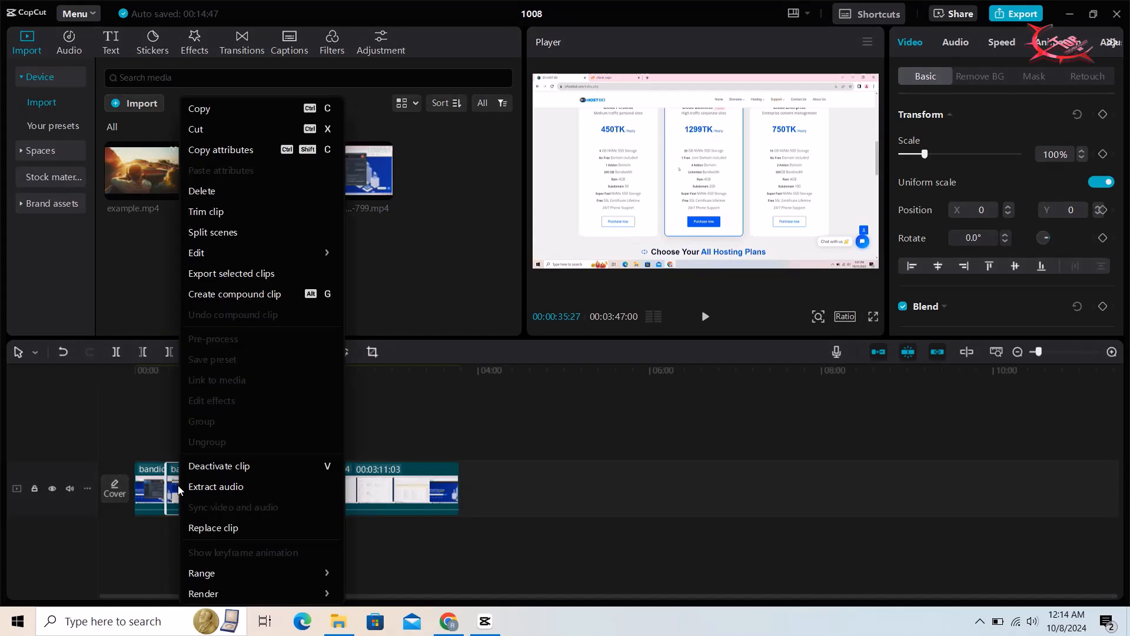
pyautogui.click(253, 191)
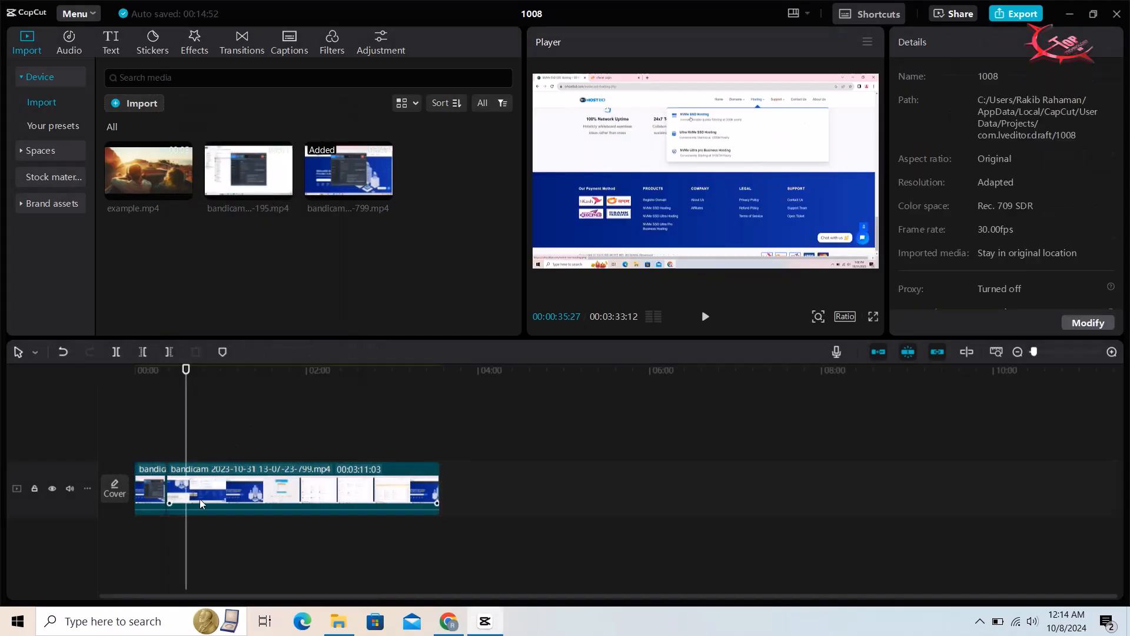
pyautogui.moveTo(200, 503)
pyautogui.mouseDown()
pyautogui.moveTo(225, 504)
pyautogui.moveTo(164, 502)
pyautogui.moveTo(213, 507)
pyautogui.moveTo(198, 504)
pyautogui.mouseUp()
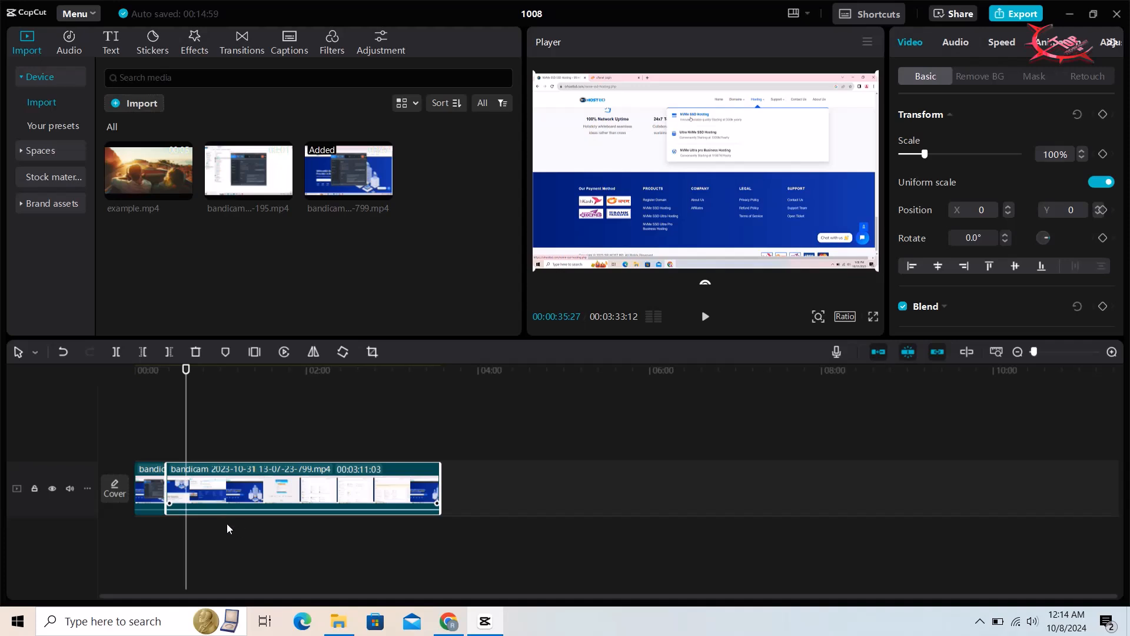
# - Add the logo image 20230104_230958 (1) from the photo folder on drive D to the timeline above the recording
pyautogui.click(52, 127)
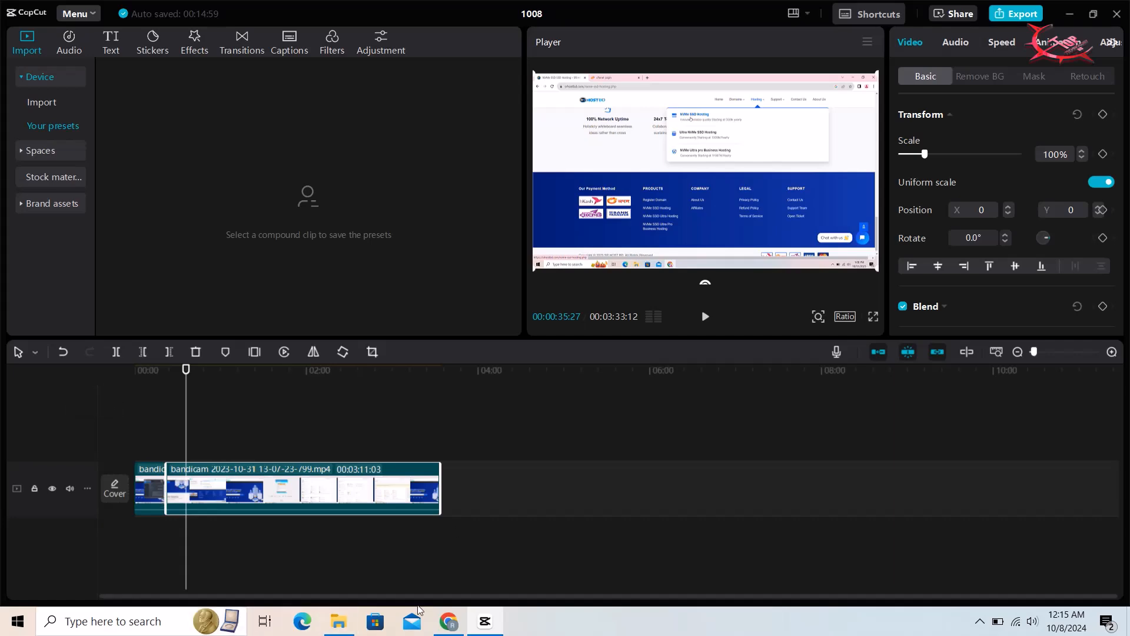
pyautogui.click(347, 628)
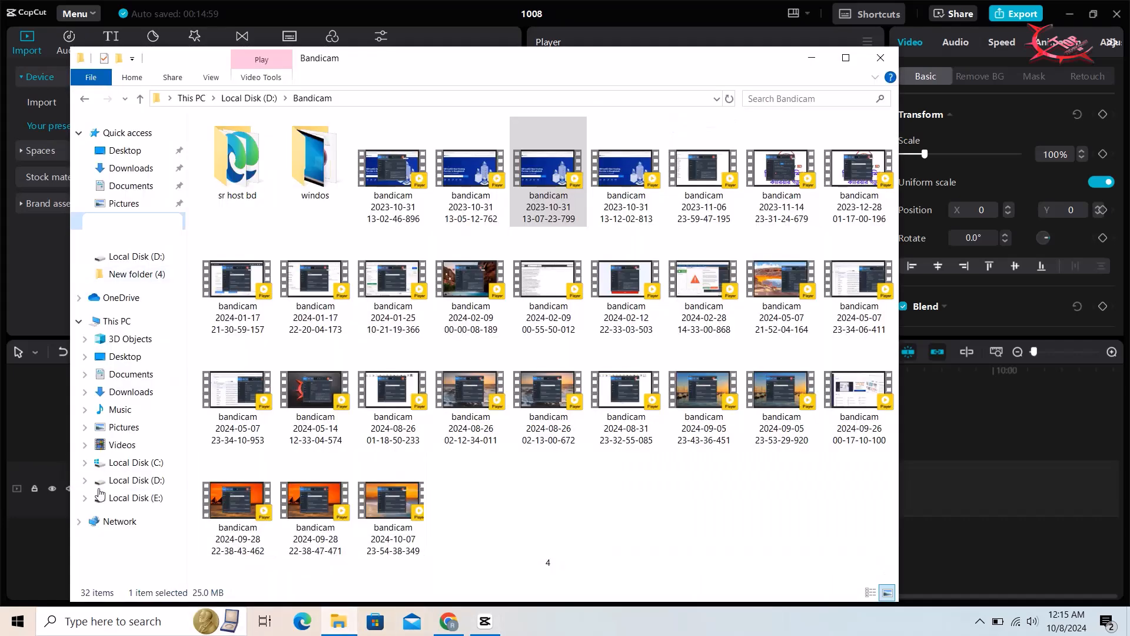
pyautogui.click(137, 482)
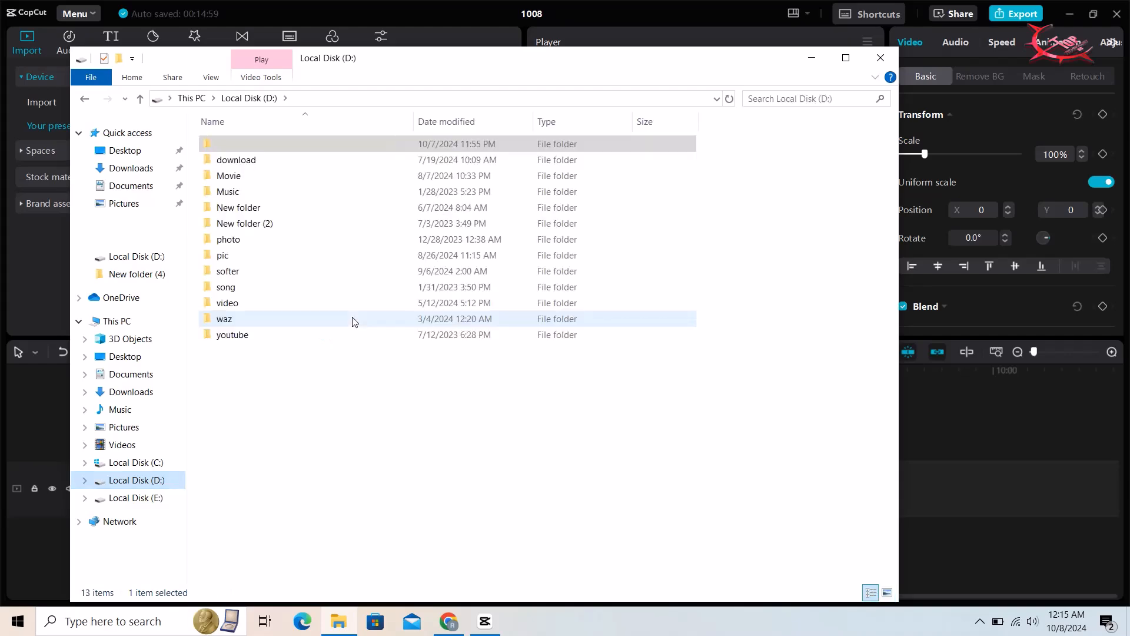
pyautogui.click(263, 240)
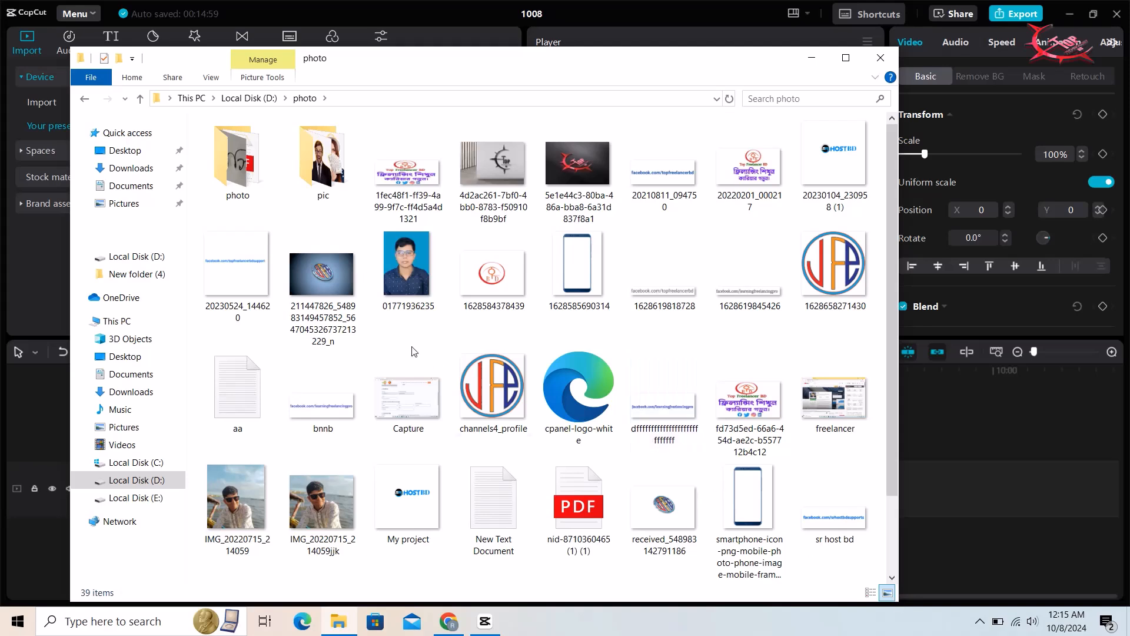
pyautogui.click(398, 282)
pyautogui.click(703, 221)
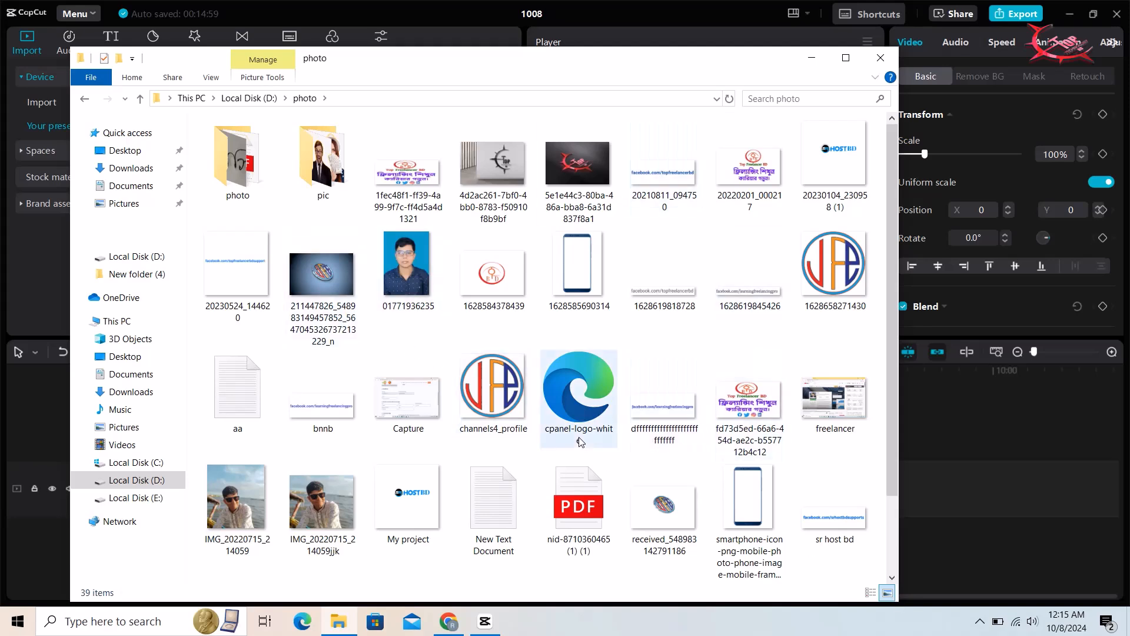
pyautogui.moveTo(835, 171); pyautogui.dragTo(930, 456)
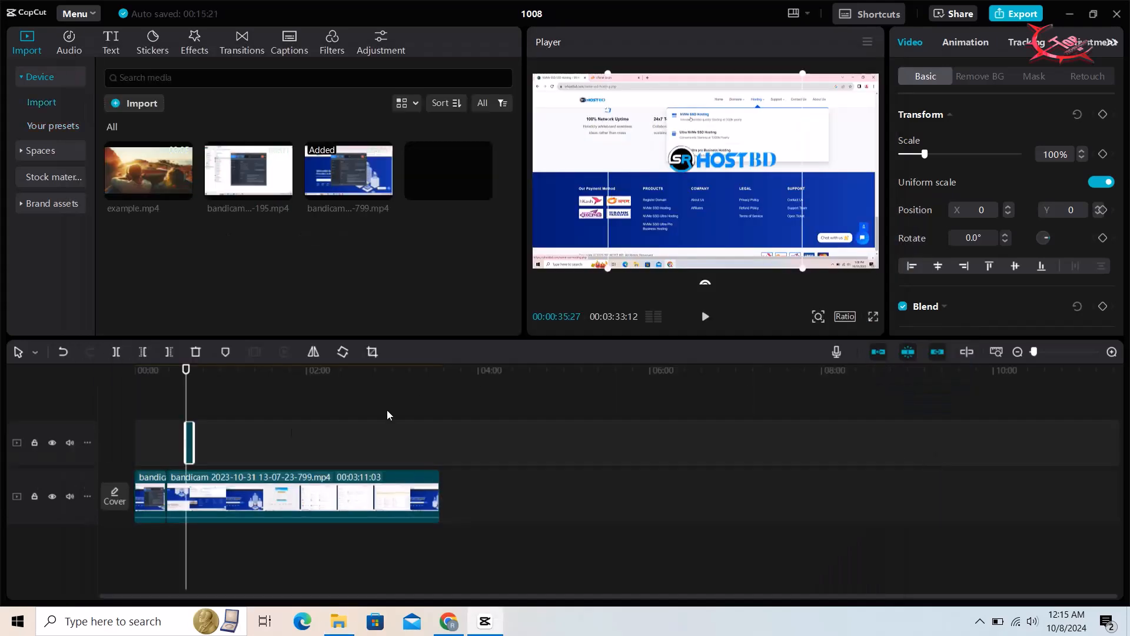
# - Move the logo image before the recording on the main track, shorten it to 6 seconds and return the playhead to the start
pyautogui.moveTo(191, 443); pyautogui.dragTo(140, 463)
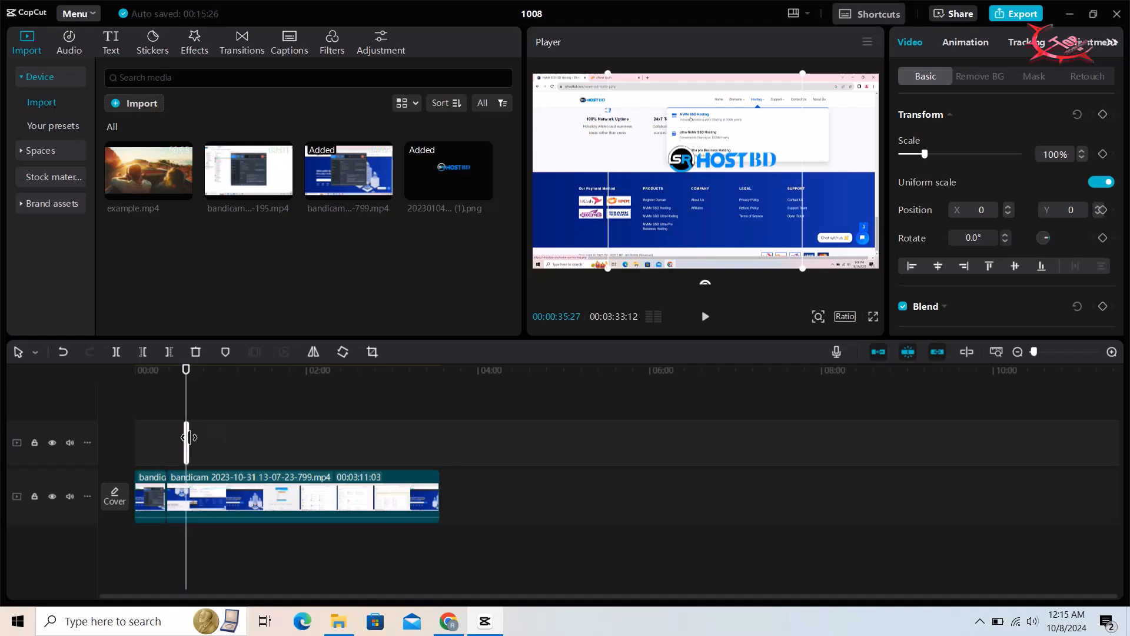
pyautogui.moveTo(187, 437); pyautogui.dragTo(148, 499)
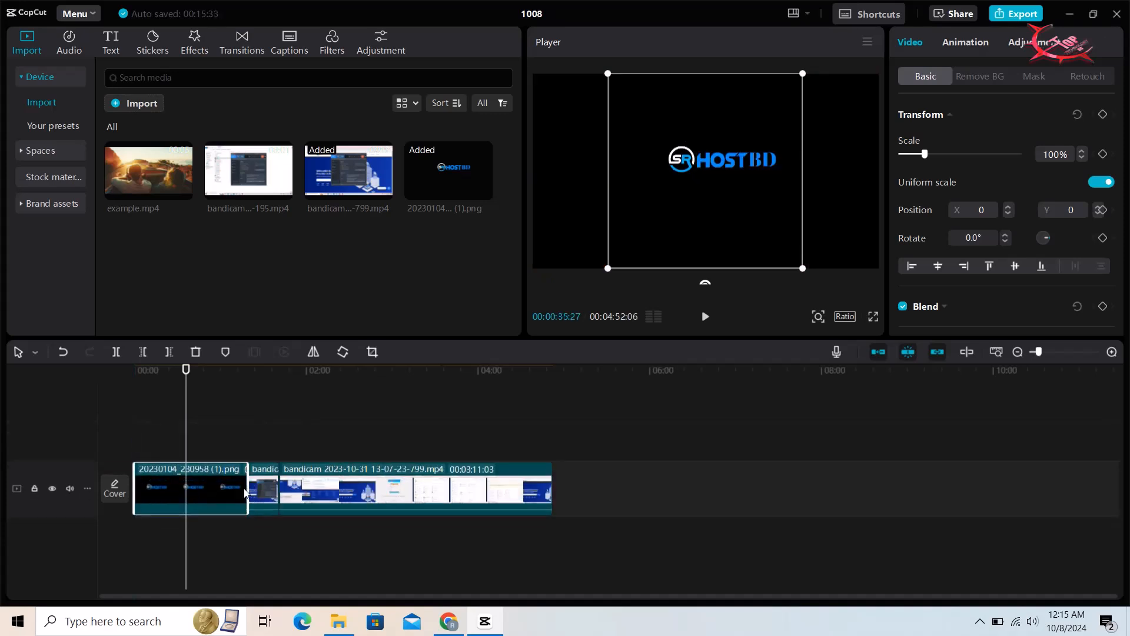
pyautogui.moveTo(246, 484); pyautogui.dragTo(140, 496)
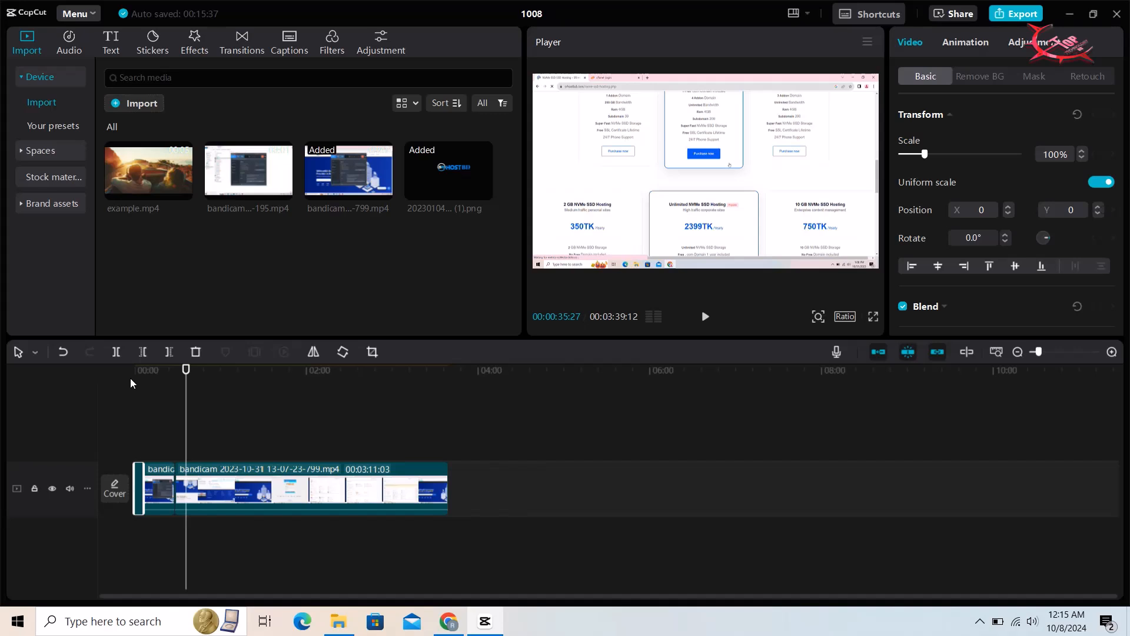
pyautogui.click(144, 375)
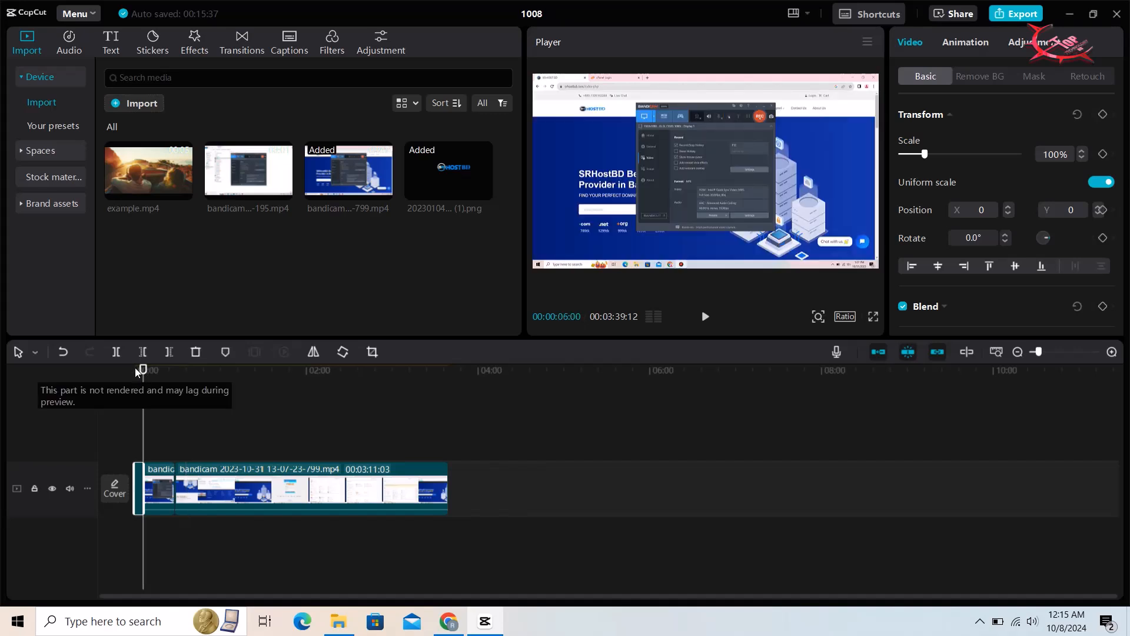
pyautogui.moveTo(143, 376); pyautogui.dragTo(135, 372)
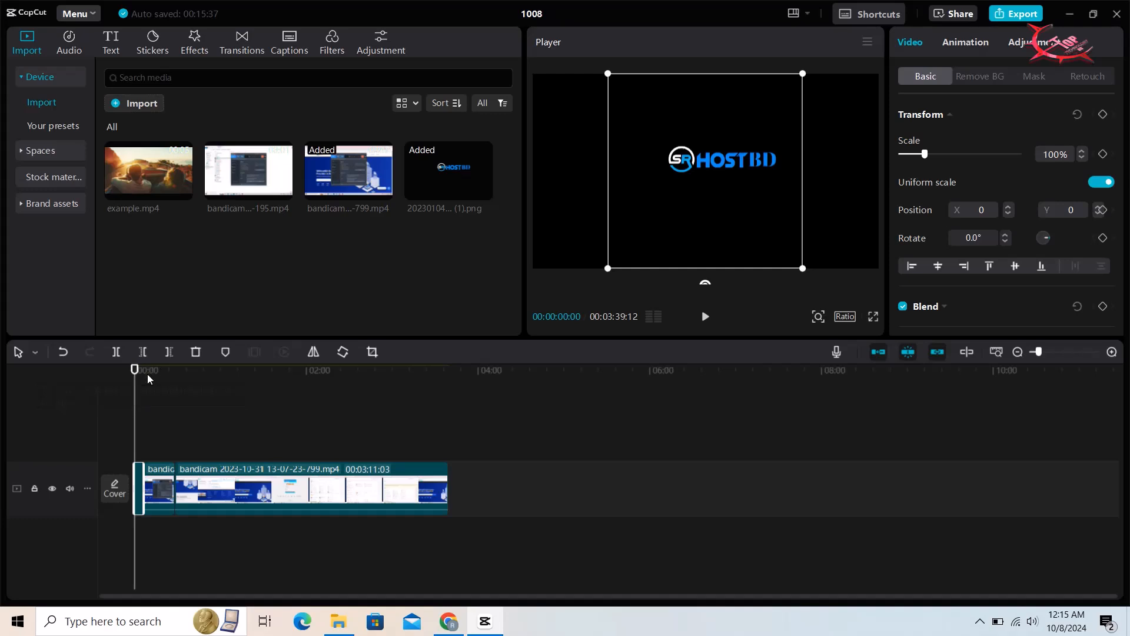
# - Add the audio file Mar 18, 2.54 AM_ (enhanced).wav from the subfolder in drive D's Bandicam folder to the timeline below the video
pyautogui.click(146, 380)
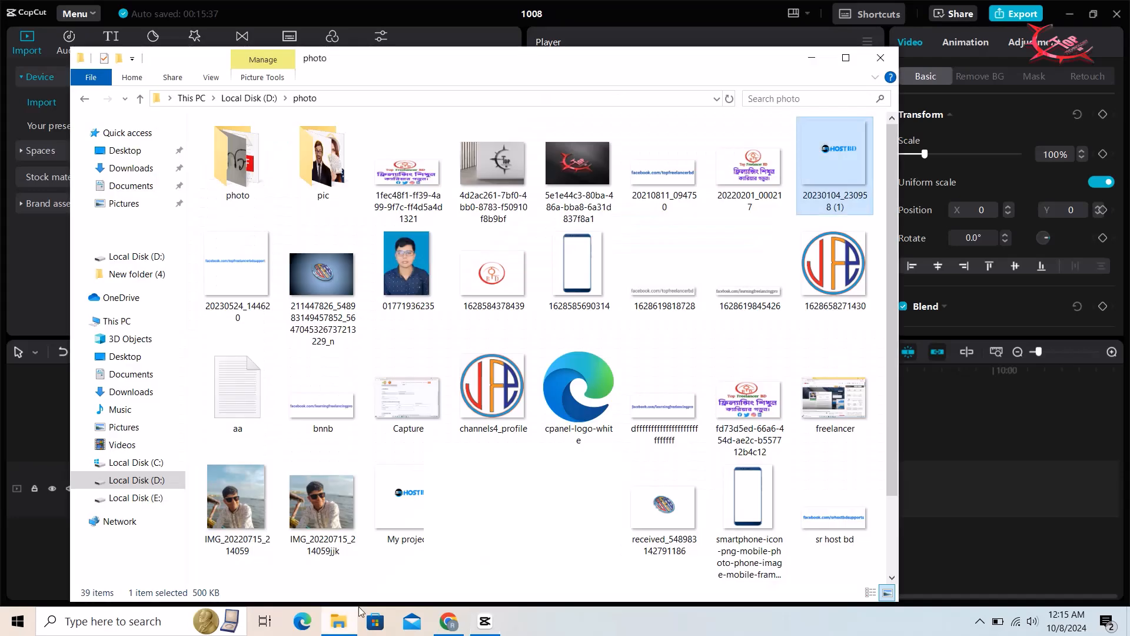
pyautogui.click(142, 482)
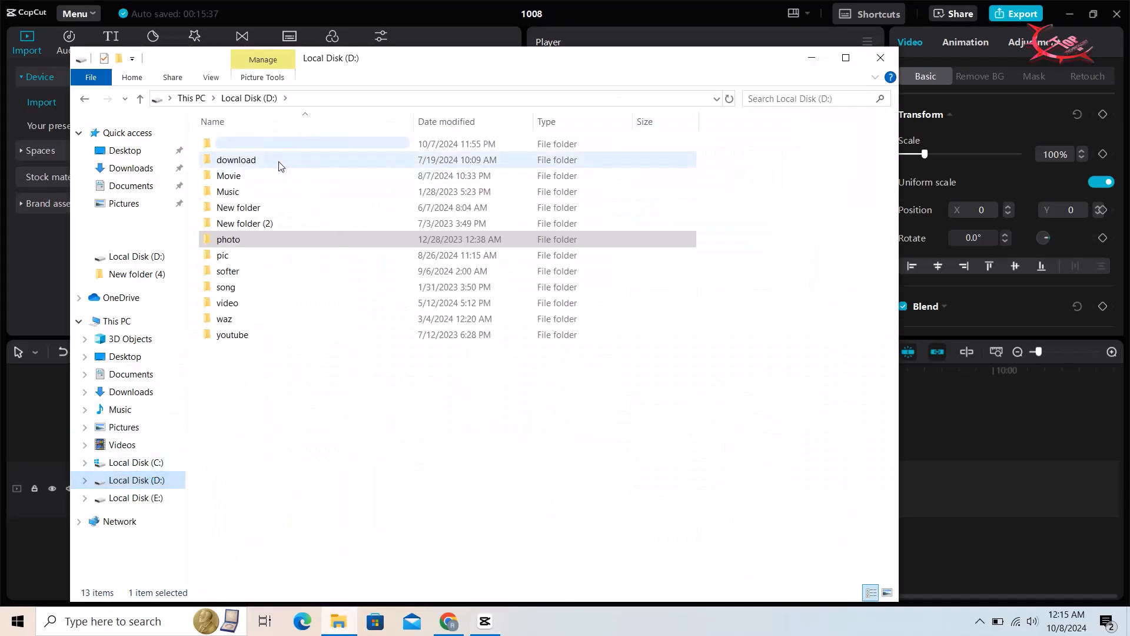
pyautogui.doubleClick(280, 147)
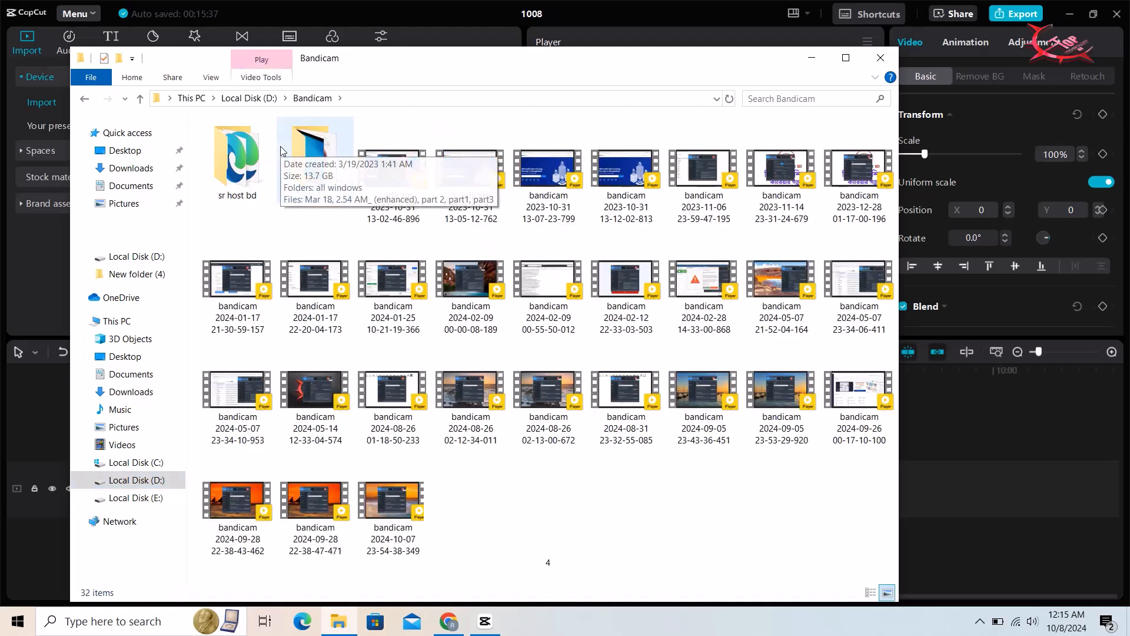
pyautogui.doubleClick(280, 150)
pyautogui.moveTo(280, 150); pyautogui.dragTo(952, 464)
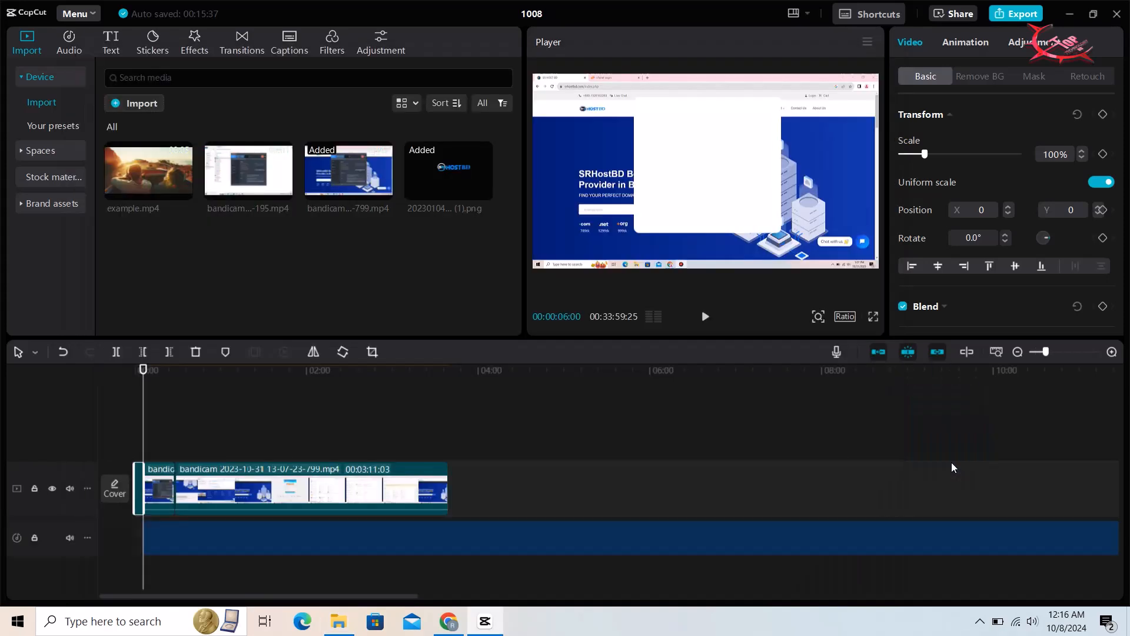
# - Move the audio clip to the very start of the timeline, aligned with the logo image
pyautogui.click(433, 528)
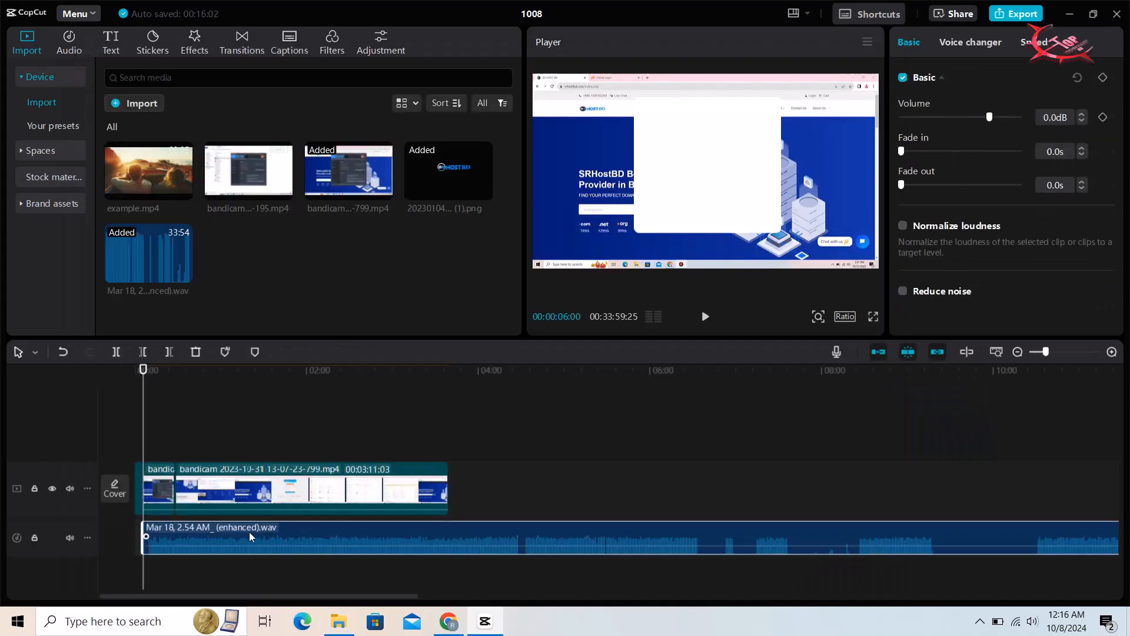
pyautogui.moveTo(229, 535); pyautogui.dragTo(199, 449)
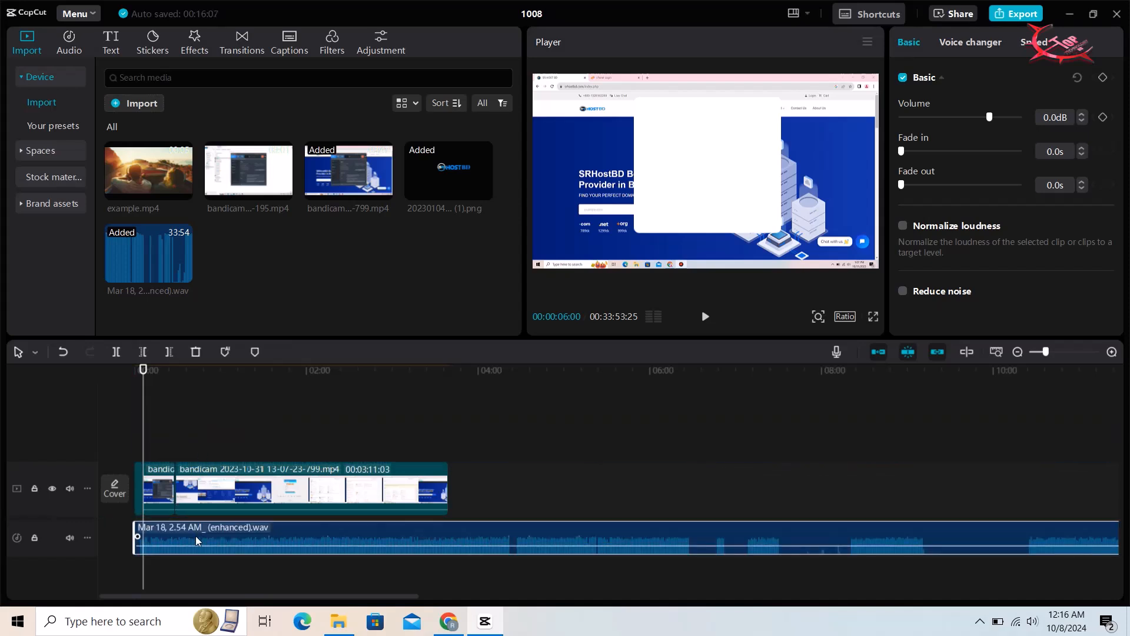
pyautogui.rightClick(213, 546)
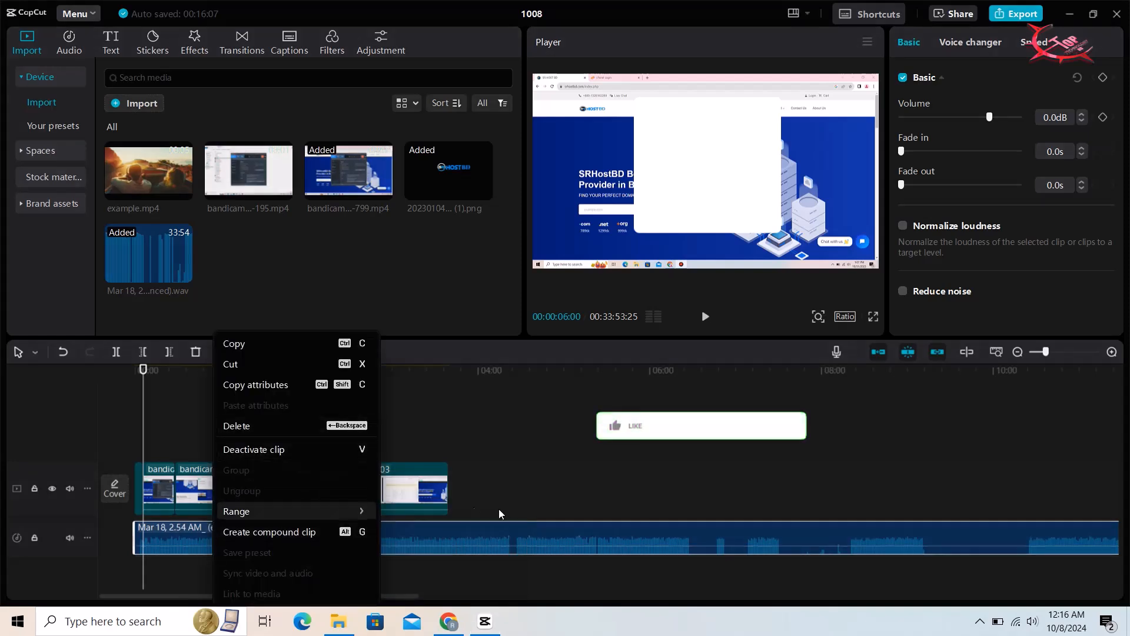
pyautogui.click(626, 528)
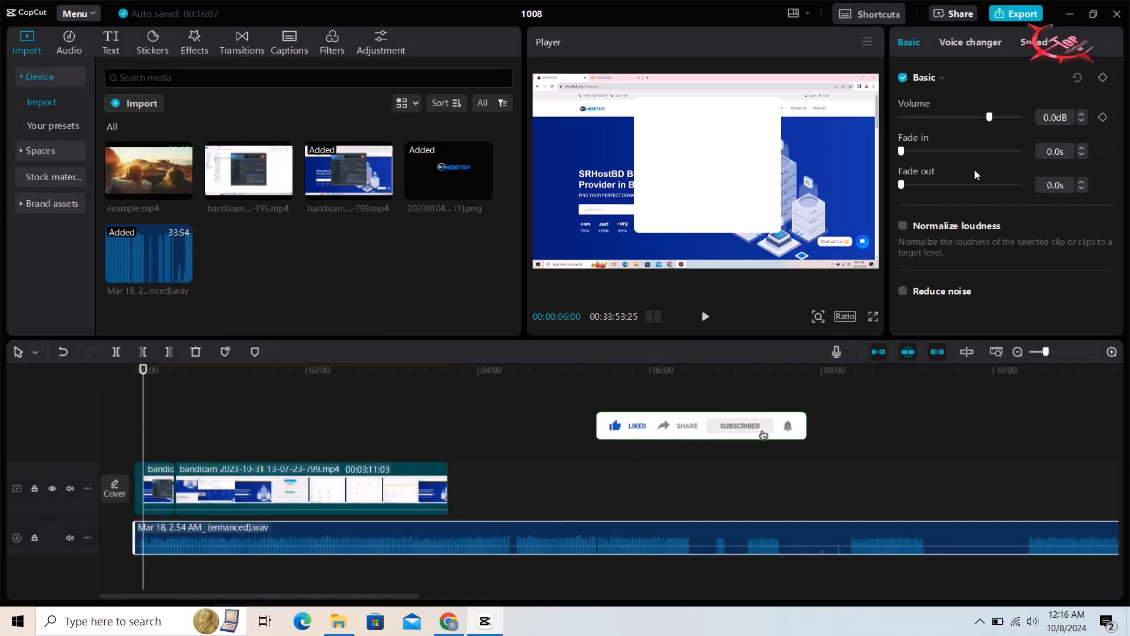
# - Apply the Electronic voice filter to the audio clip and play the result
pyautogui.click(978, 49)
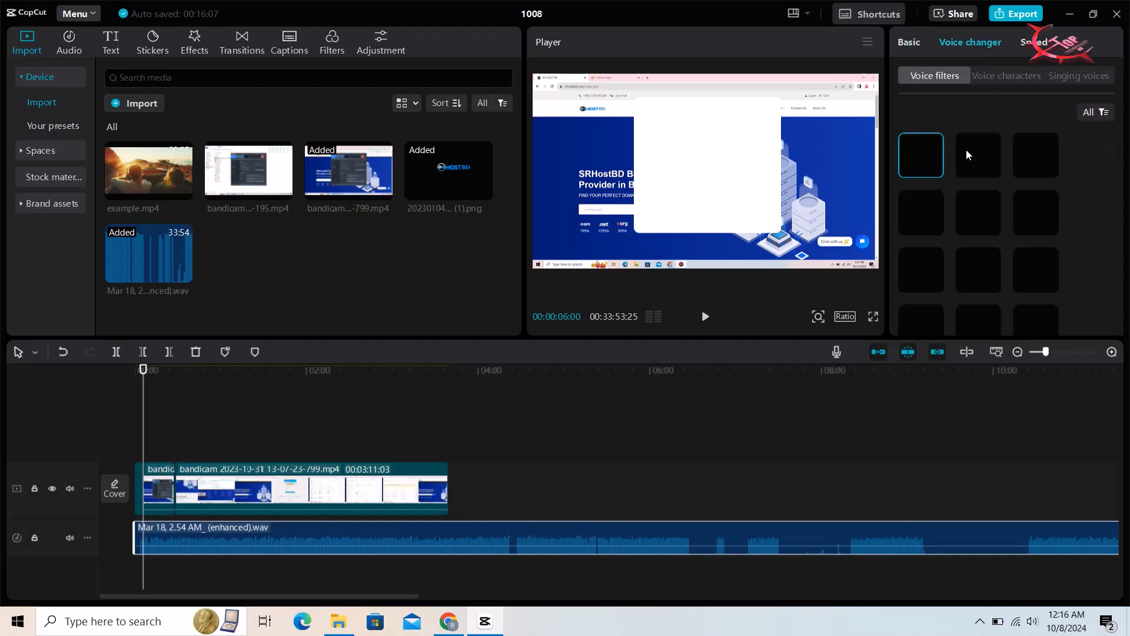
pyautogui.click(1051, 168)
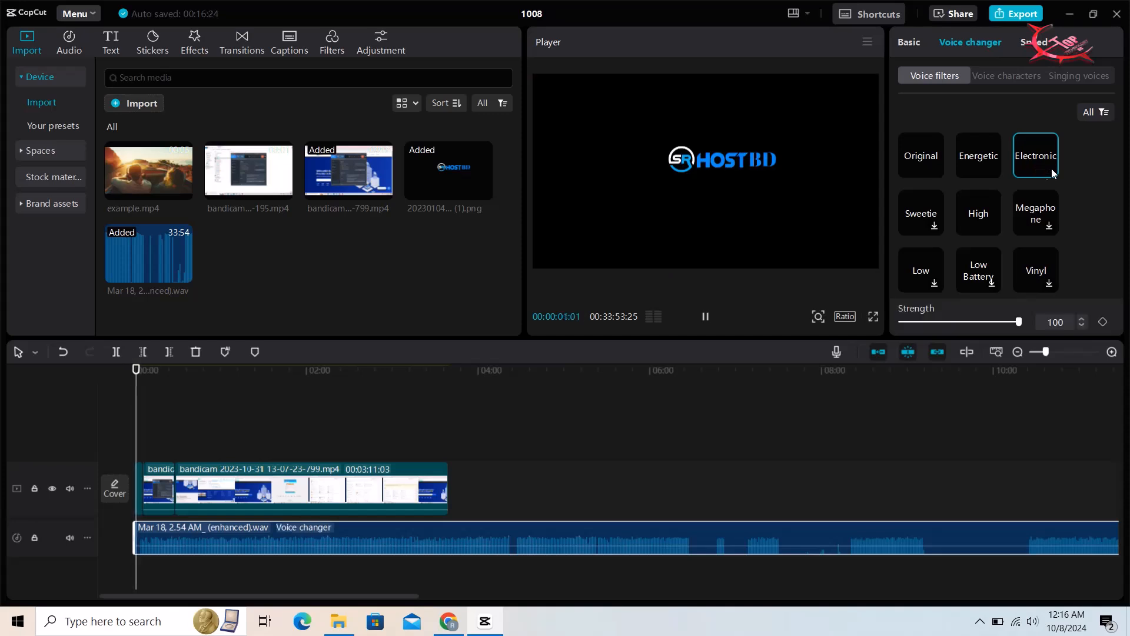
pyautogui.click(705, 317)
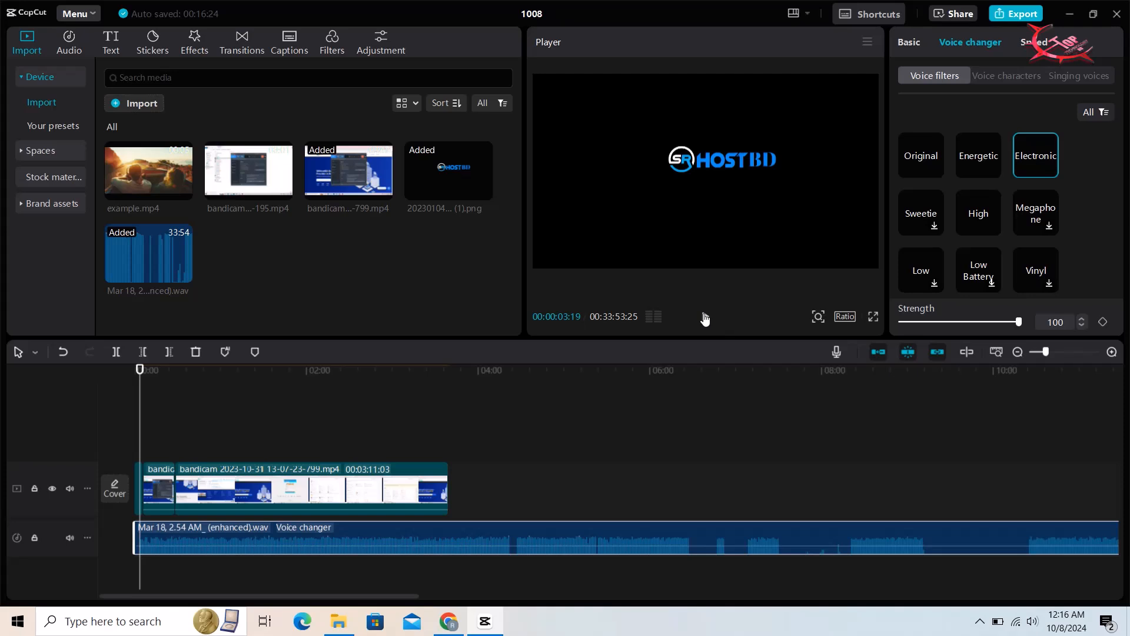
pyautogui.click(705, 317)
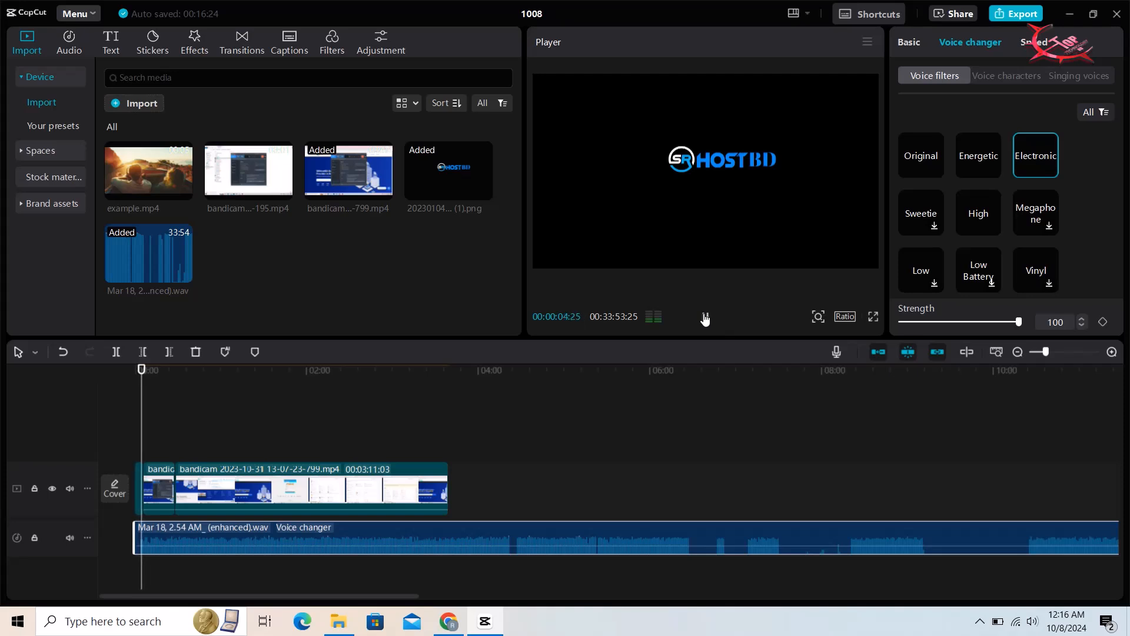
# - Apply the Sweetie voice filter to the audio clip and move the playhead to 00:01:04:08
pyautogui.scroll(-2, 949, 253)
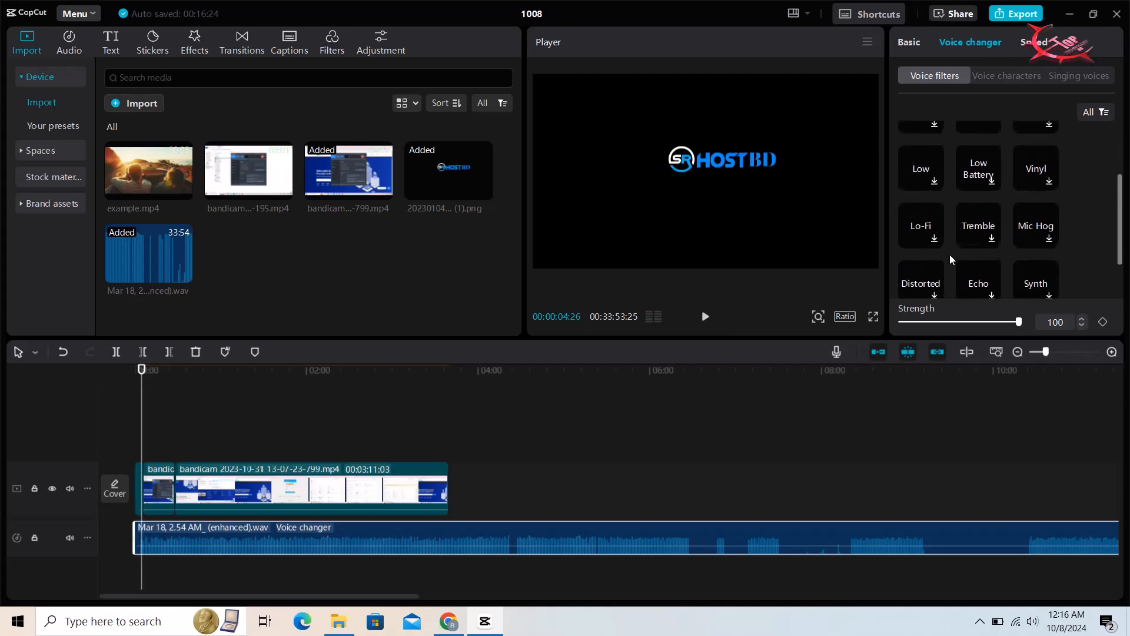
pyautogui.scroll(2, 949, 254)
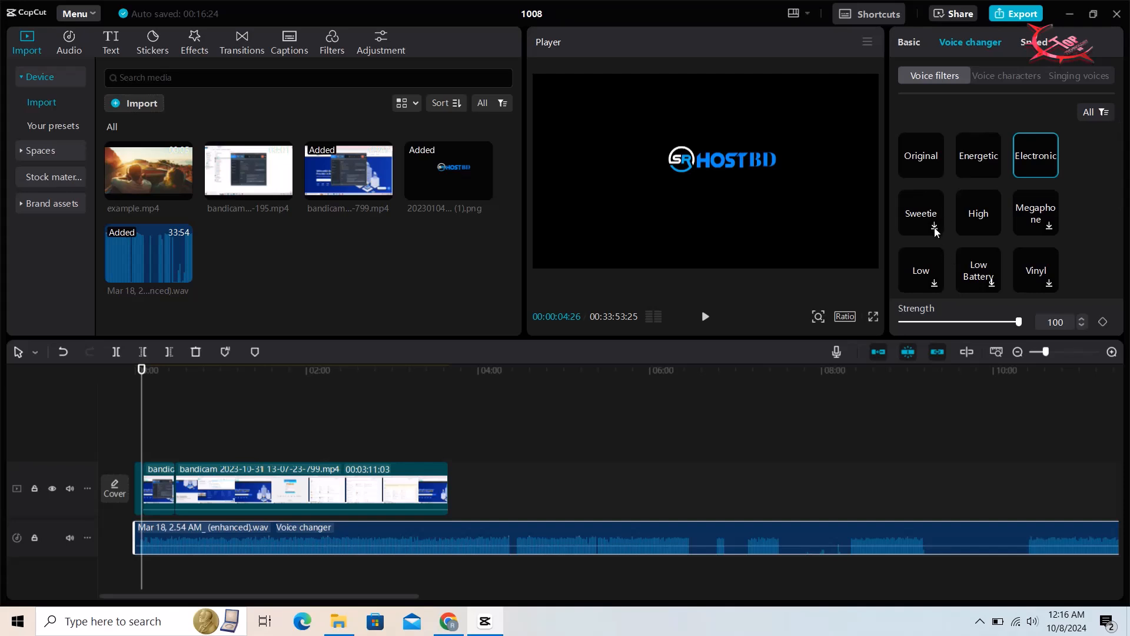
pyautogui.click(935, 230)
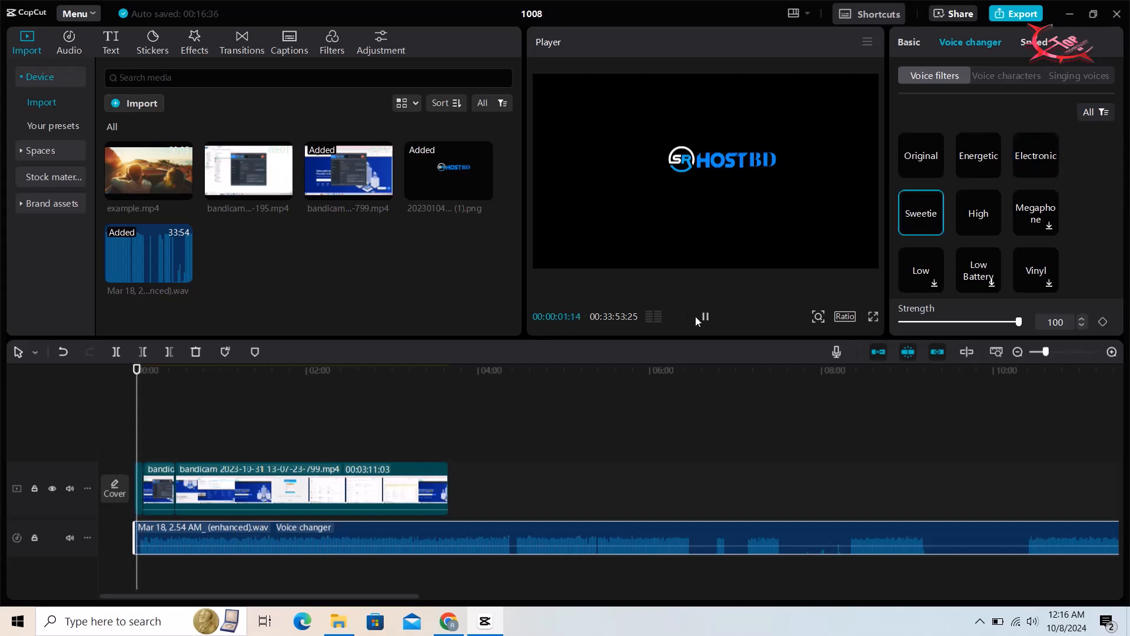
pyautogui.click(228, 373)
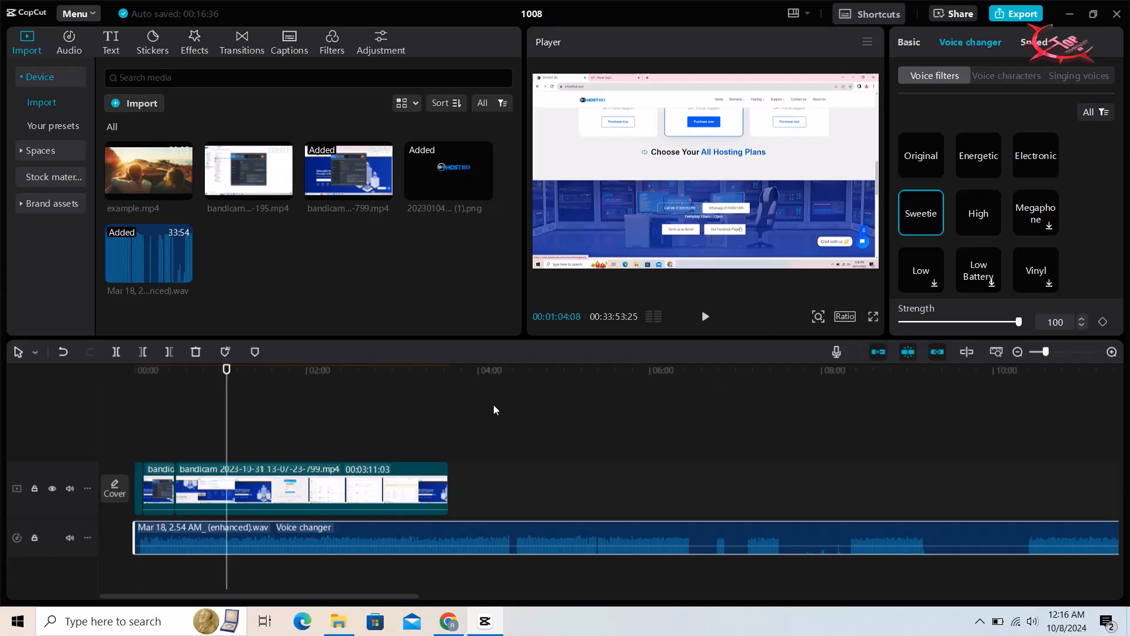
# - Apply the Elf voice character to the audio clip and preview it from 00:02:02:20
pyautogui.click(992, 86)
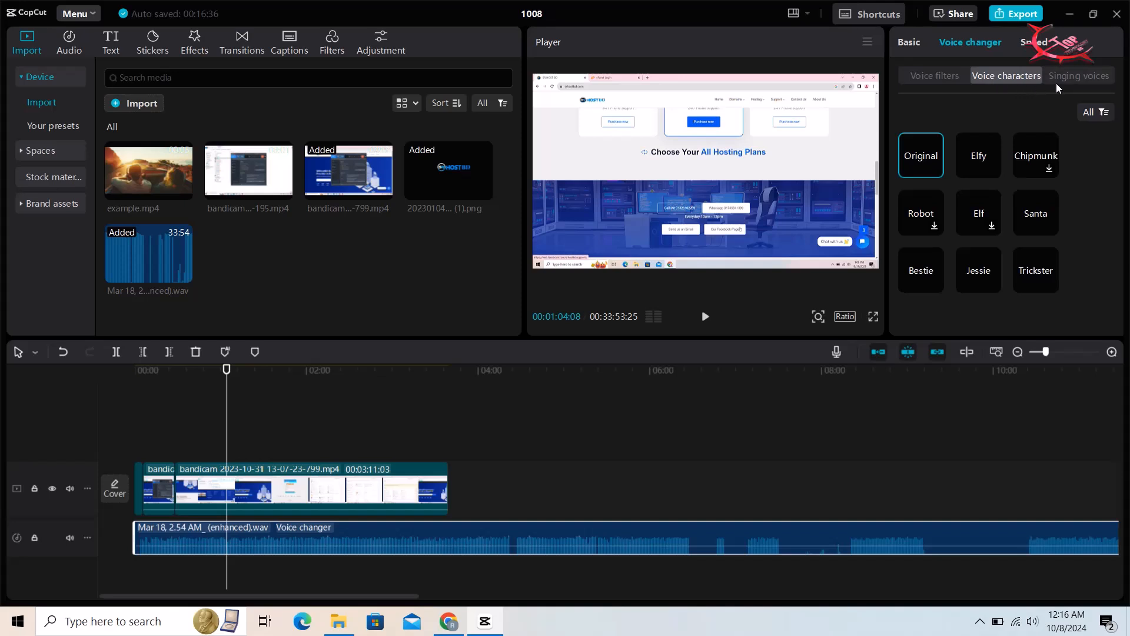
pyautogui.click(1056, 82)
pyautogui.click(1016, 76)
pyautogui.click(988, 209)
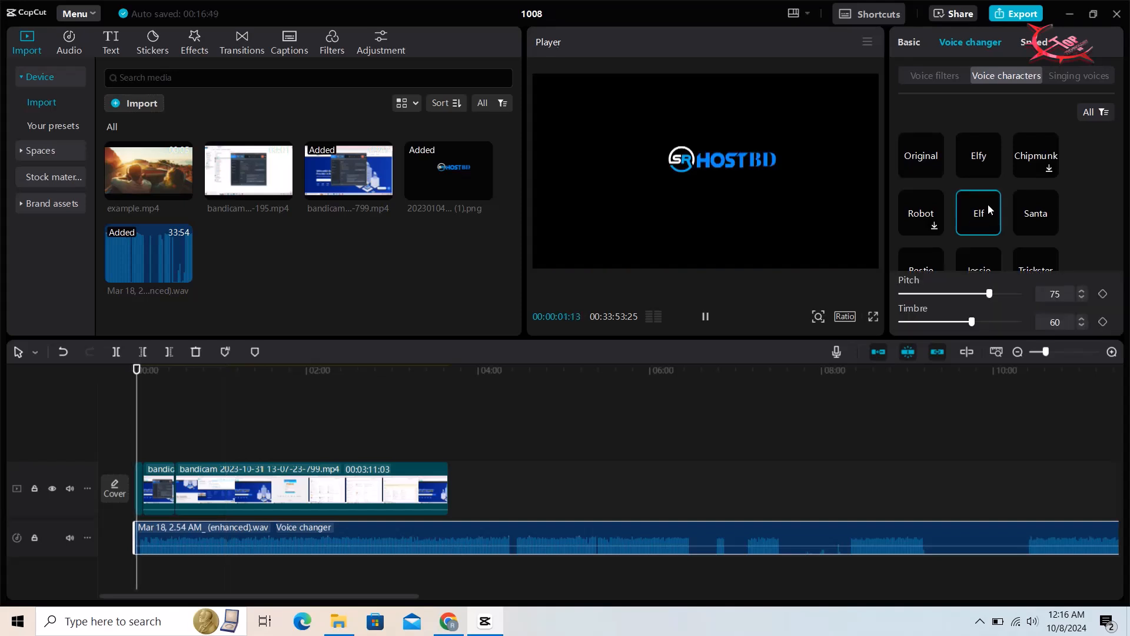
pyautogui.click(311, 370)
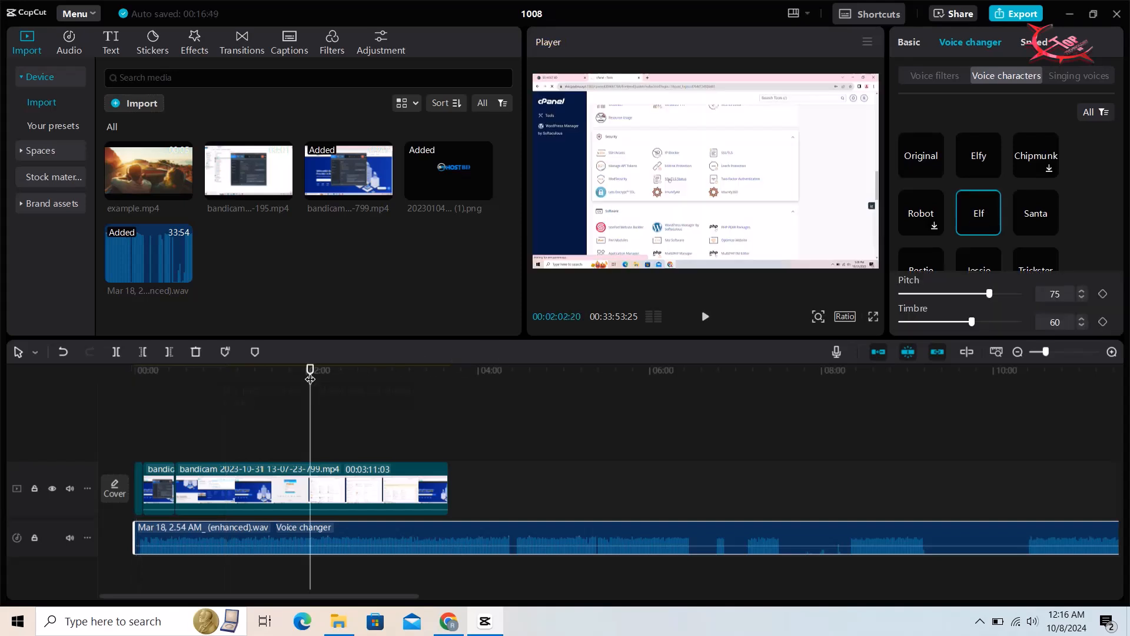
pyautogui.click(706, 318)
pyautogui.click(706, 319)
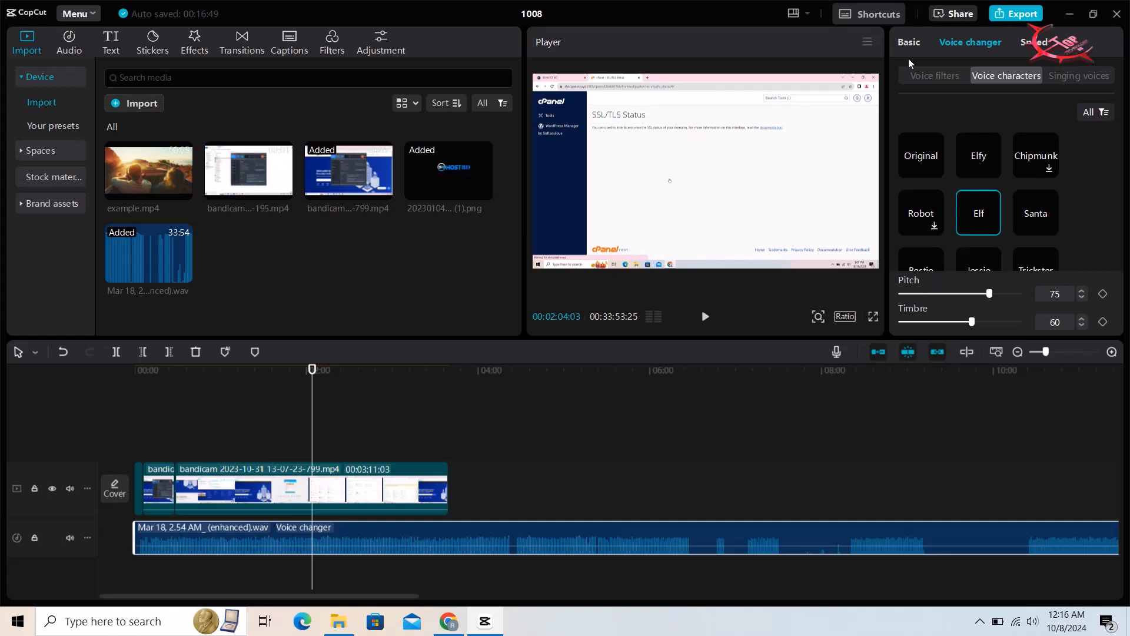
# - Enable noise reduction for the audio clip
pyautogui.click(955, 76)
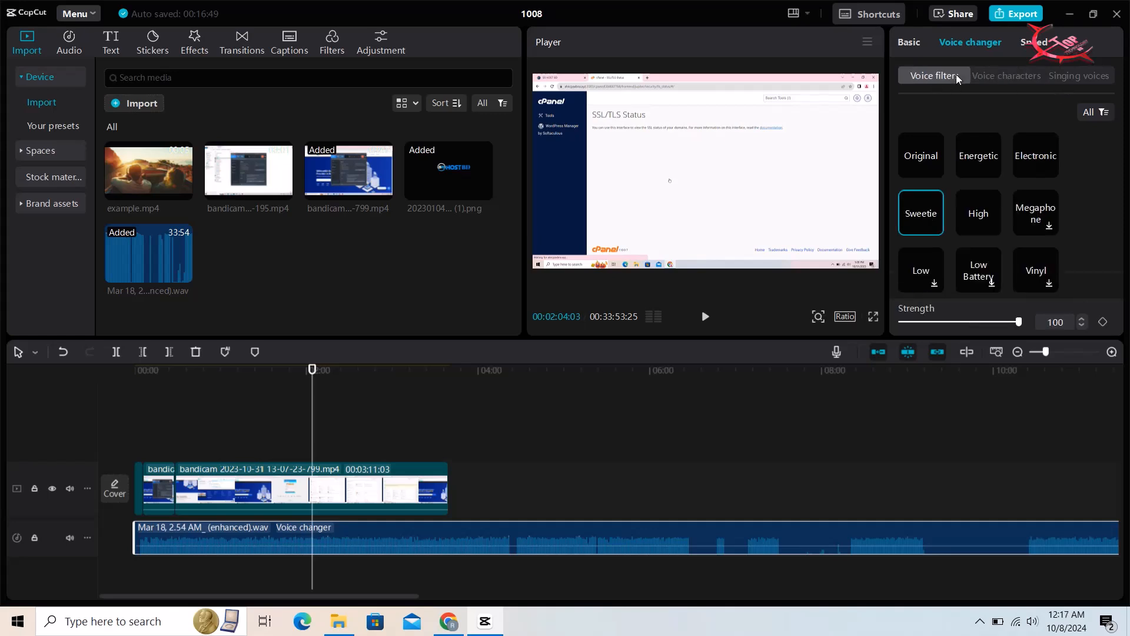
pyautogui.click(910, 41)
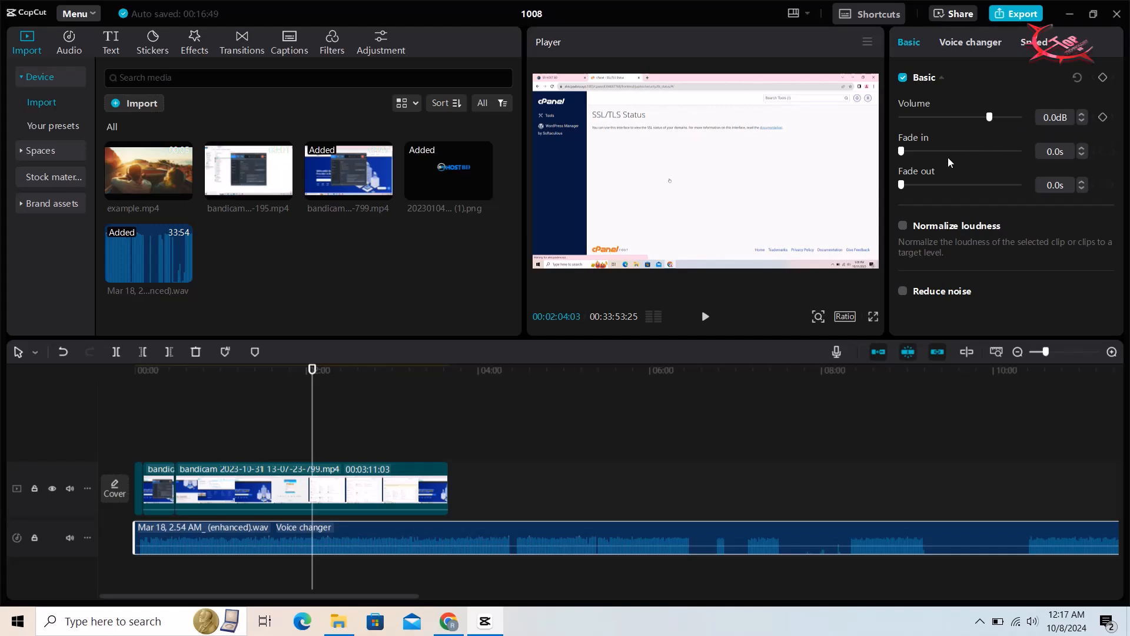
pyautogui.click(904, 292)
pyautogui.click(949, 44)
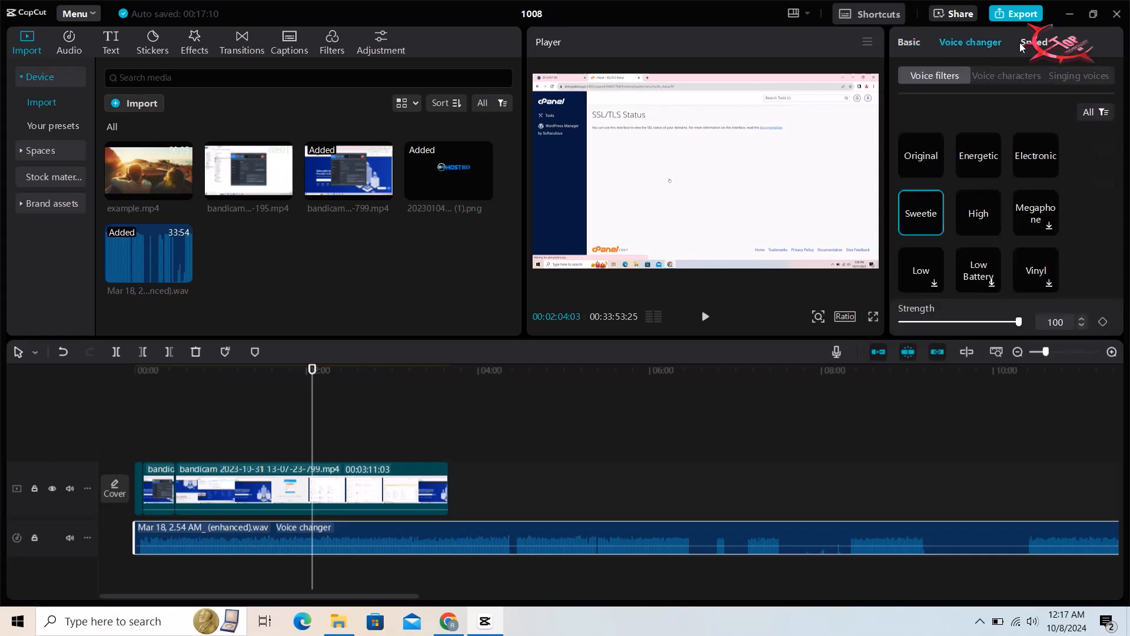
pyautogui.click(1027, 47)
pyautogui.click(982, 42)
pyautogui.click(1029, 77)
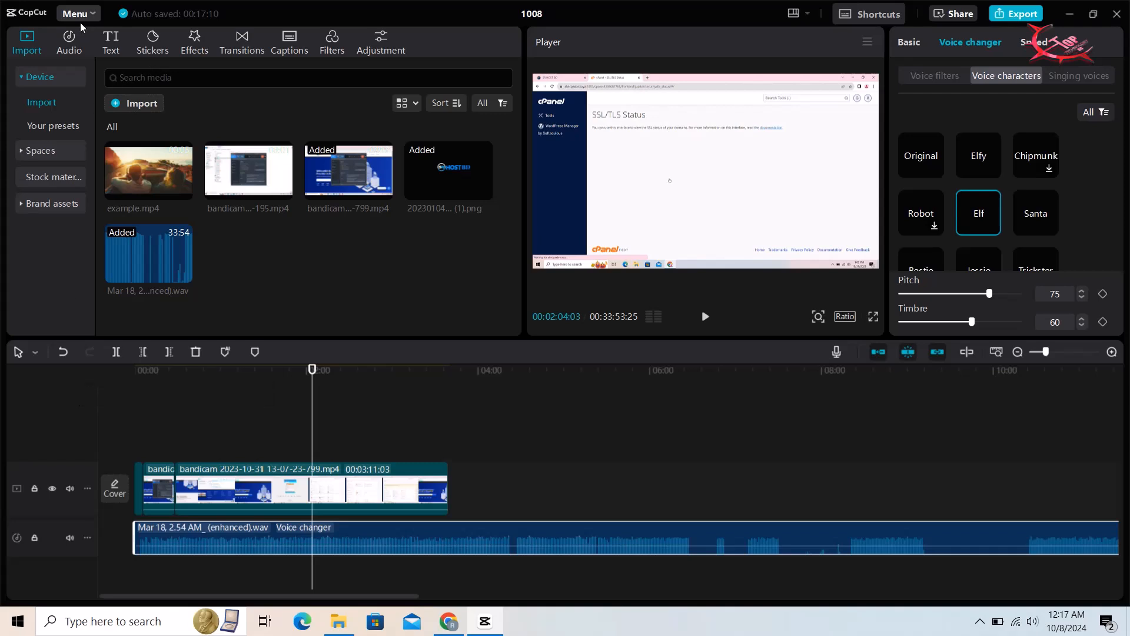
# - Preview the yellow trending text effect with the dark red shadow over the video
pyautogui.click(110, 50)
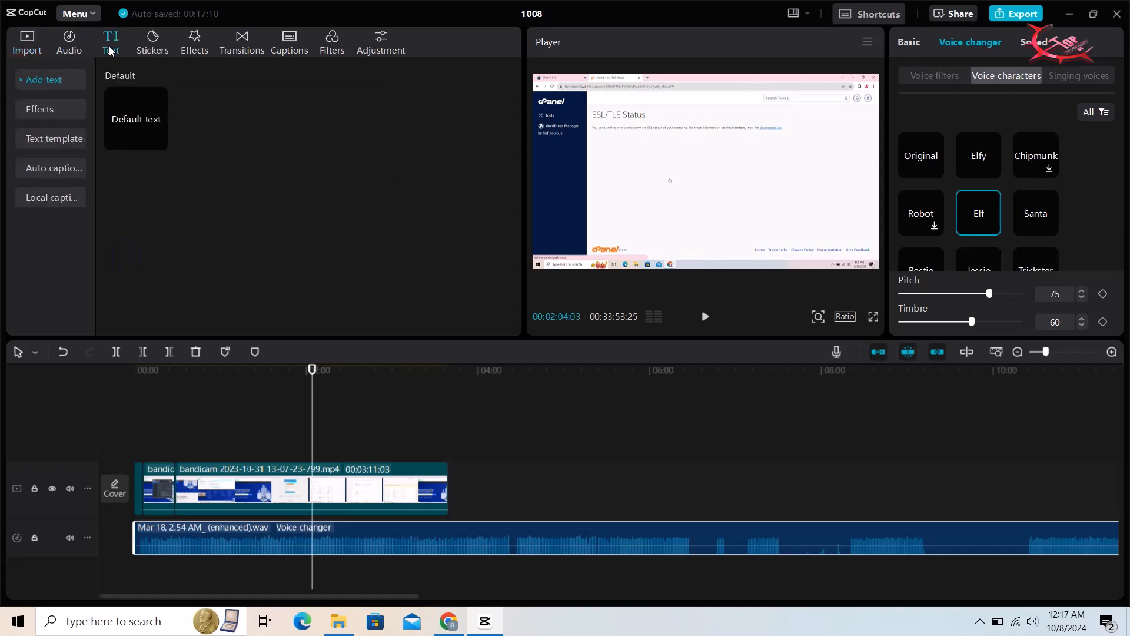
pyautogui.click(47, 109)
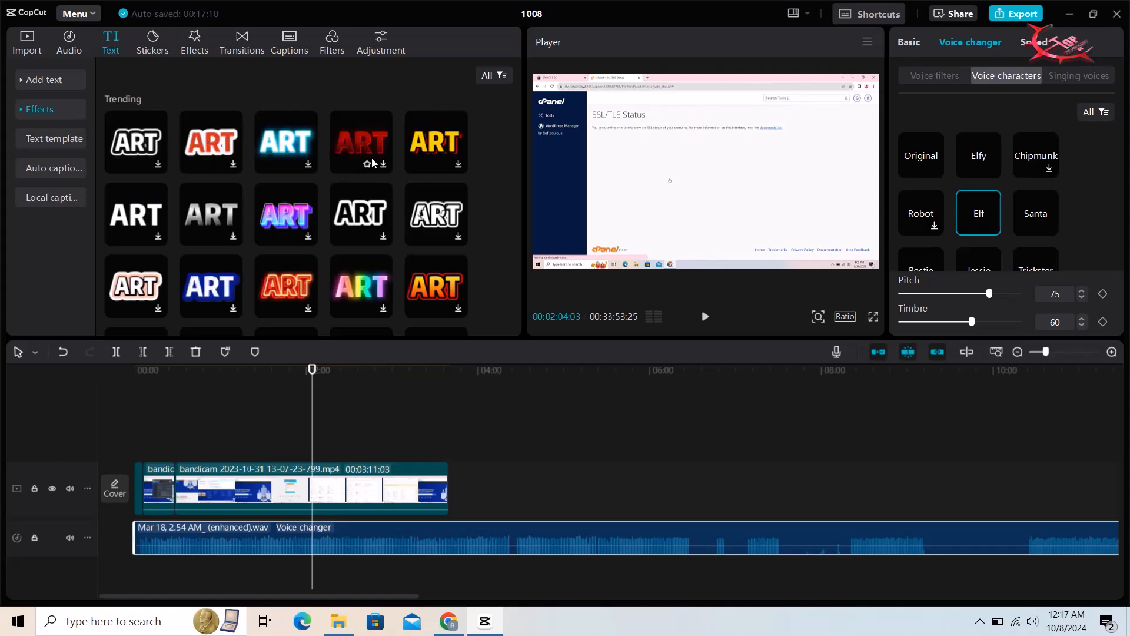
pyautogui.click(458, 165)
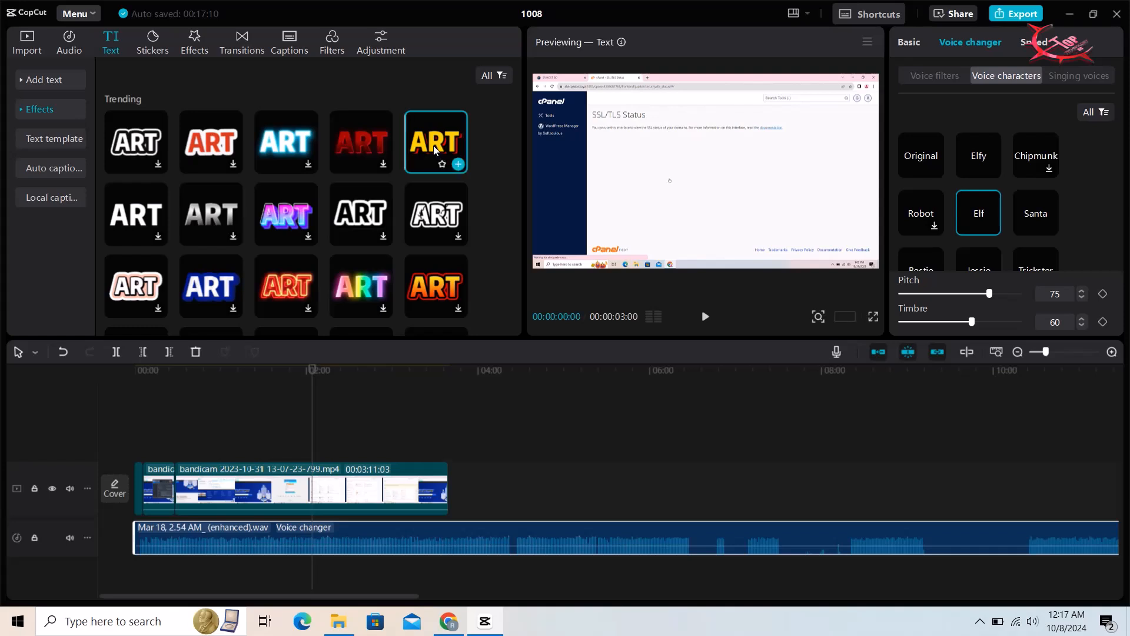
pyautogui.moveTo(478, 175); pyautogui.dragTo(602, 238)
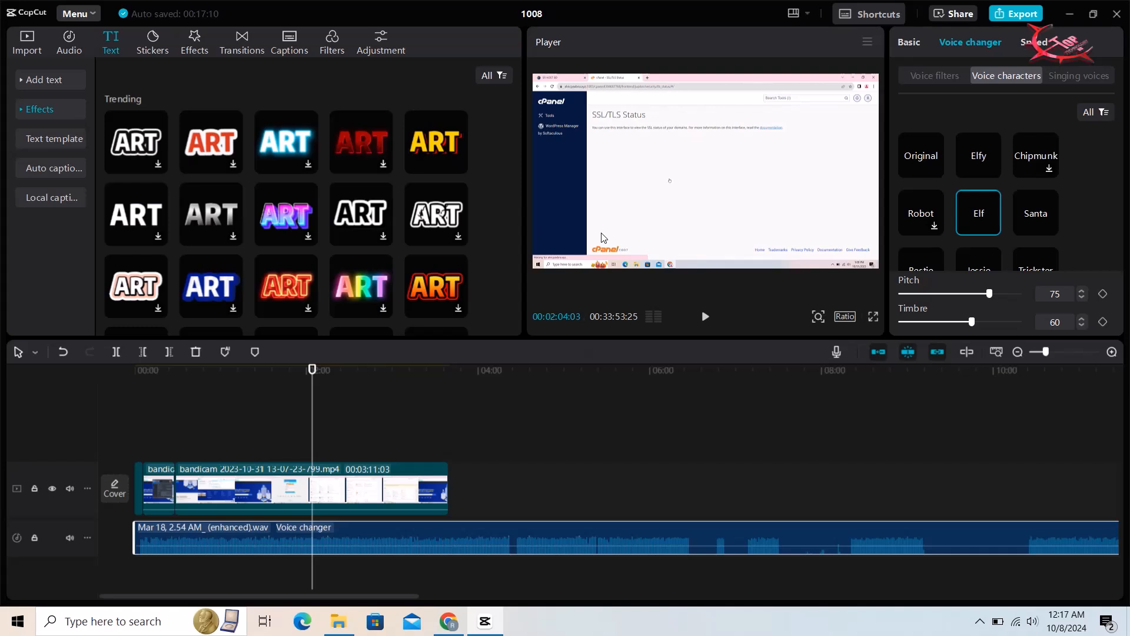
pyautogui.click(422, 134)
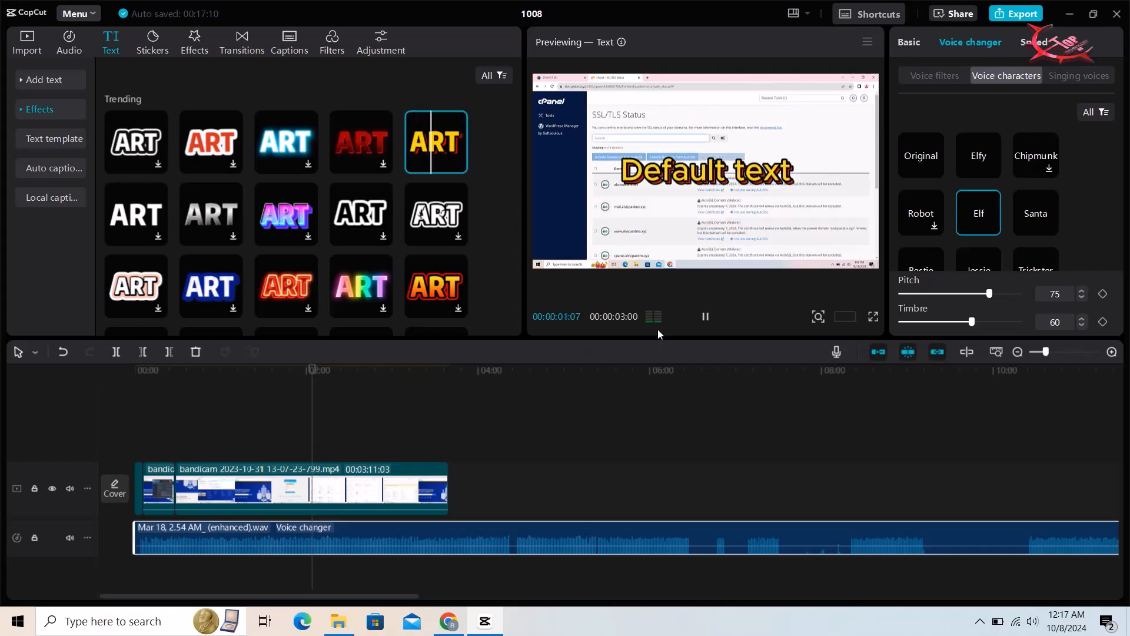
pyautogui.click(705, 319)
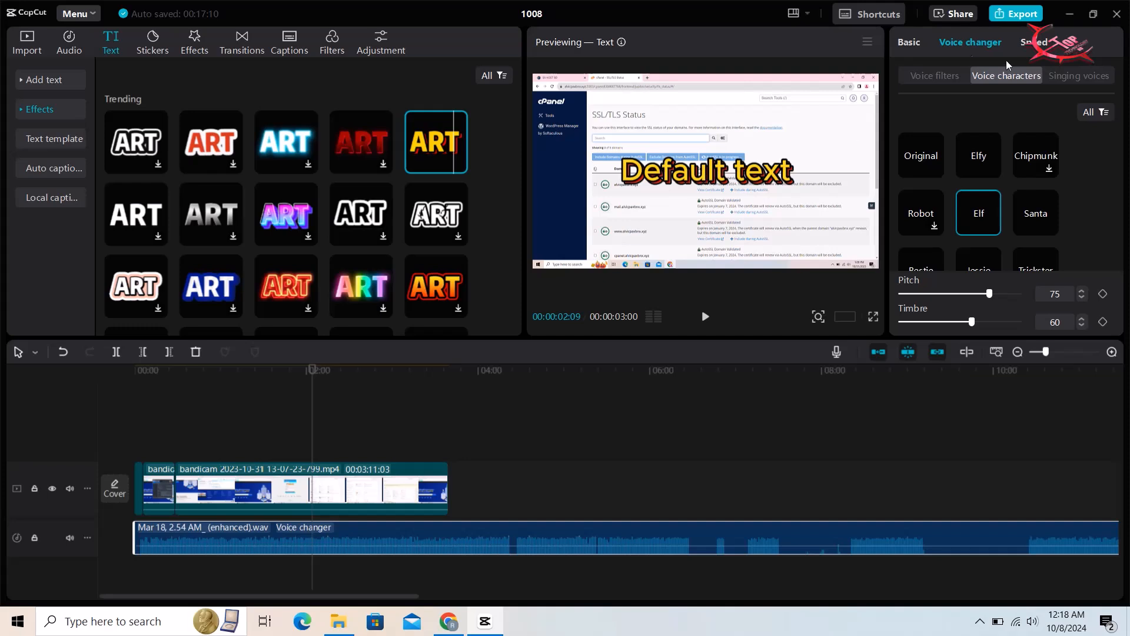
pyautogui.click(910, 43)
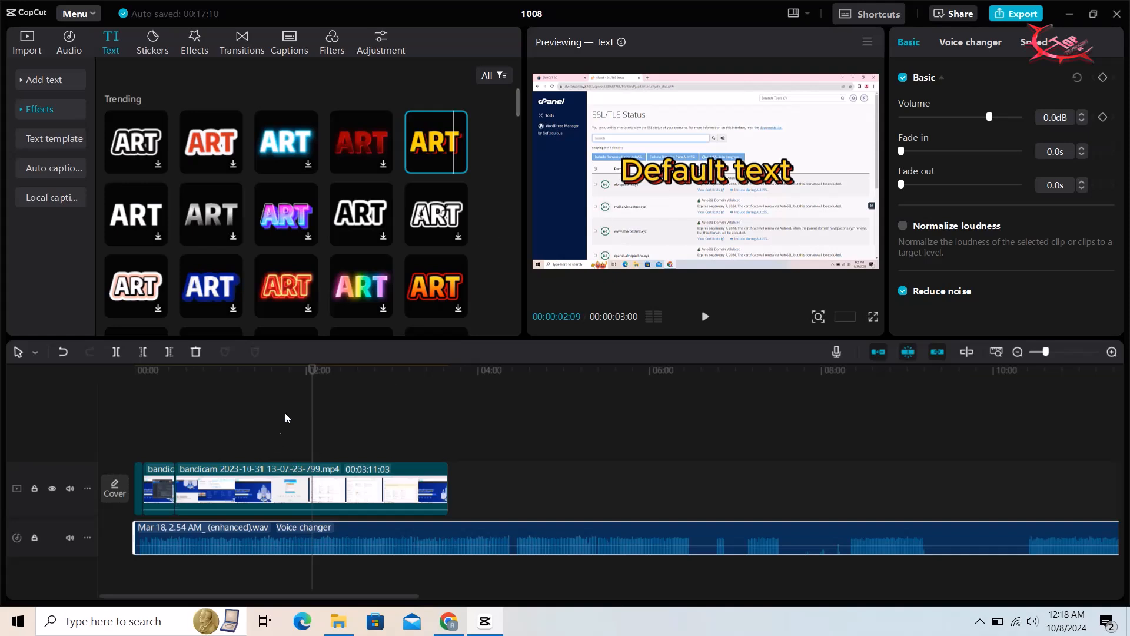
# - Add a default text clip to the timeline at 00:01:19:14 and select it for editing
pyautogui.click(249, 378)
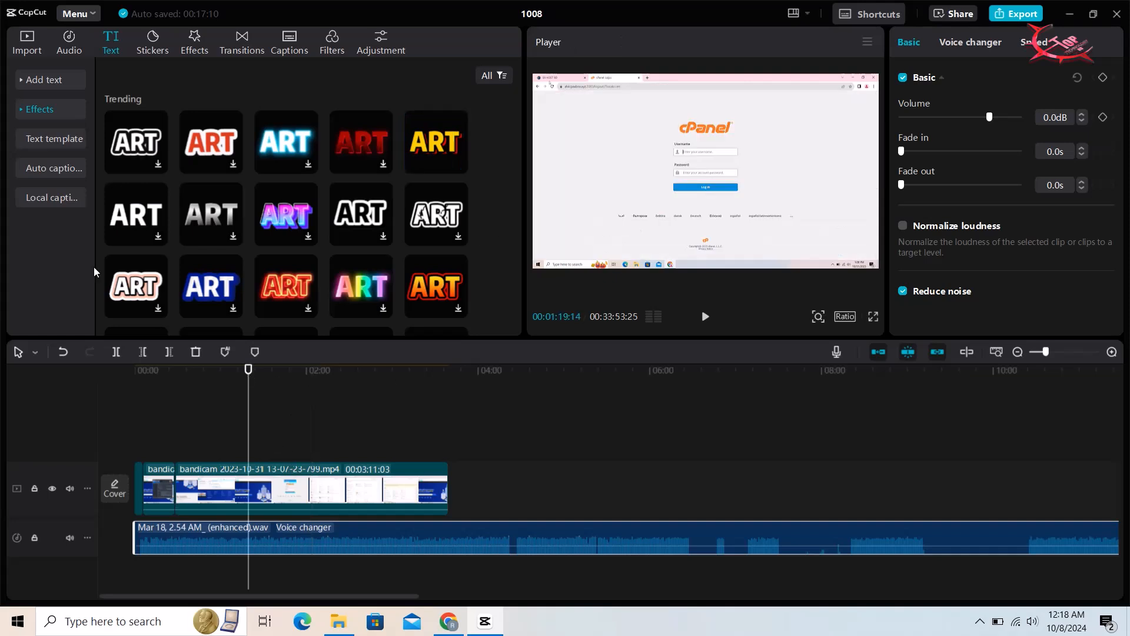
pyautogui.click(66, 81)
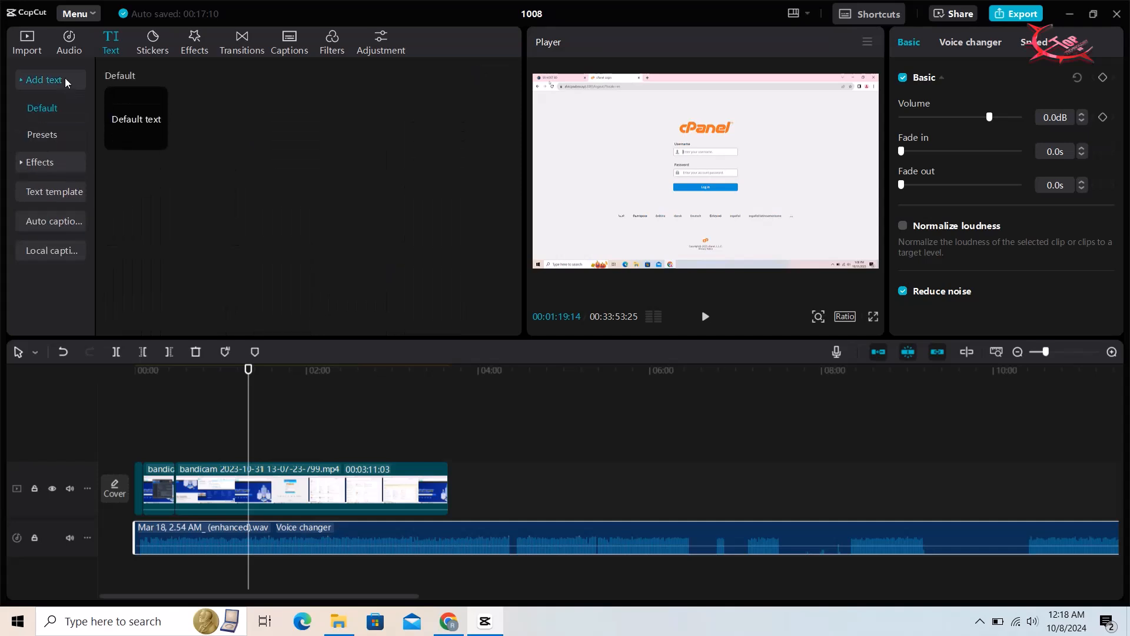
pyautogui.click(127, 117)
pyautogui.click(156, 141)
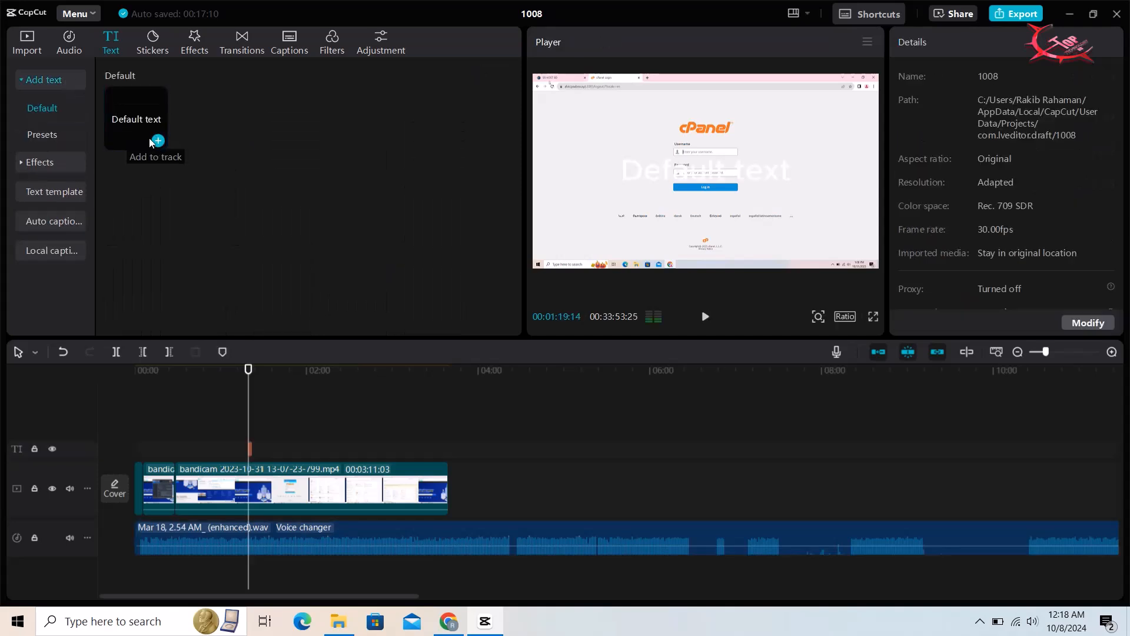
pyautogui.click(248, 455)
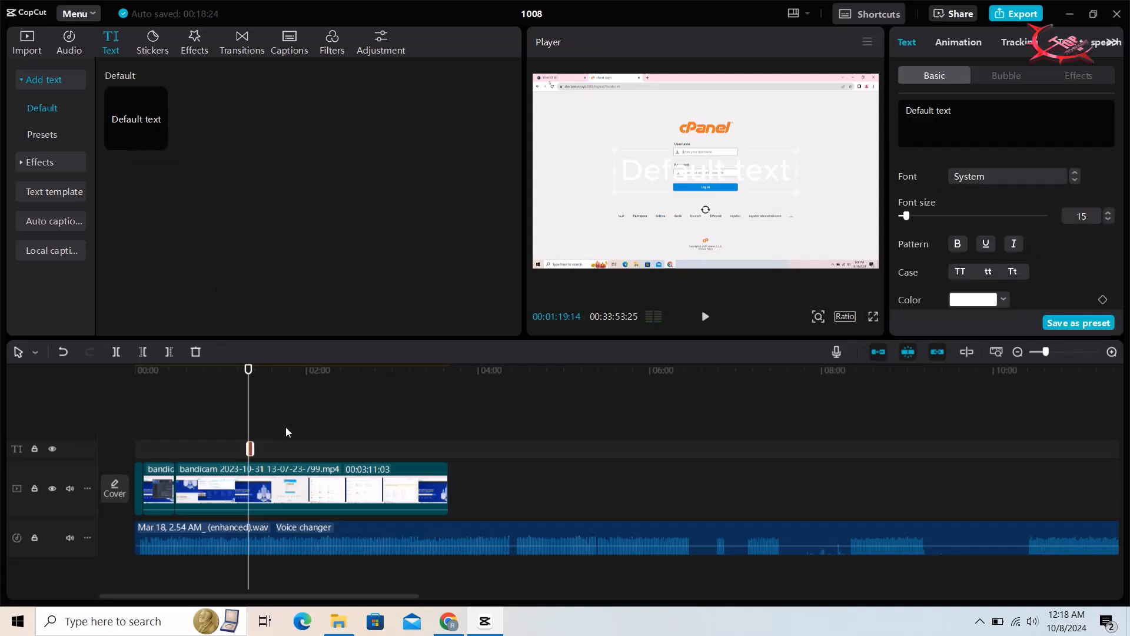
# - Replace the default text on the video with "top Technology bd"
pyautogui.doubleClick(685, 172)
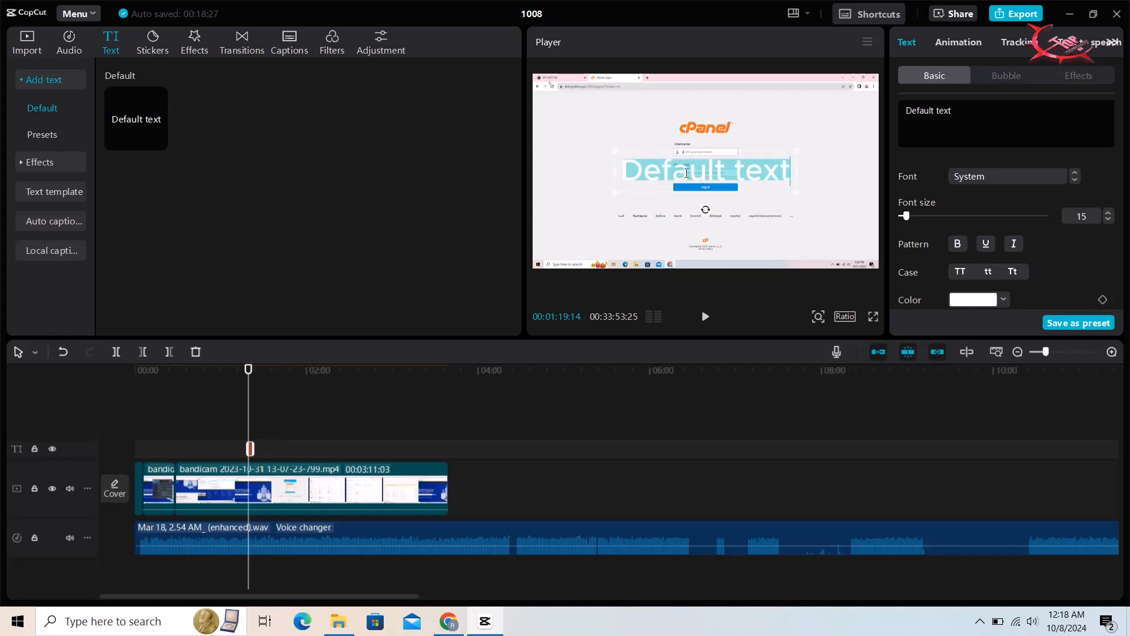
pyautogui.press('BackSpace')
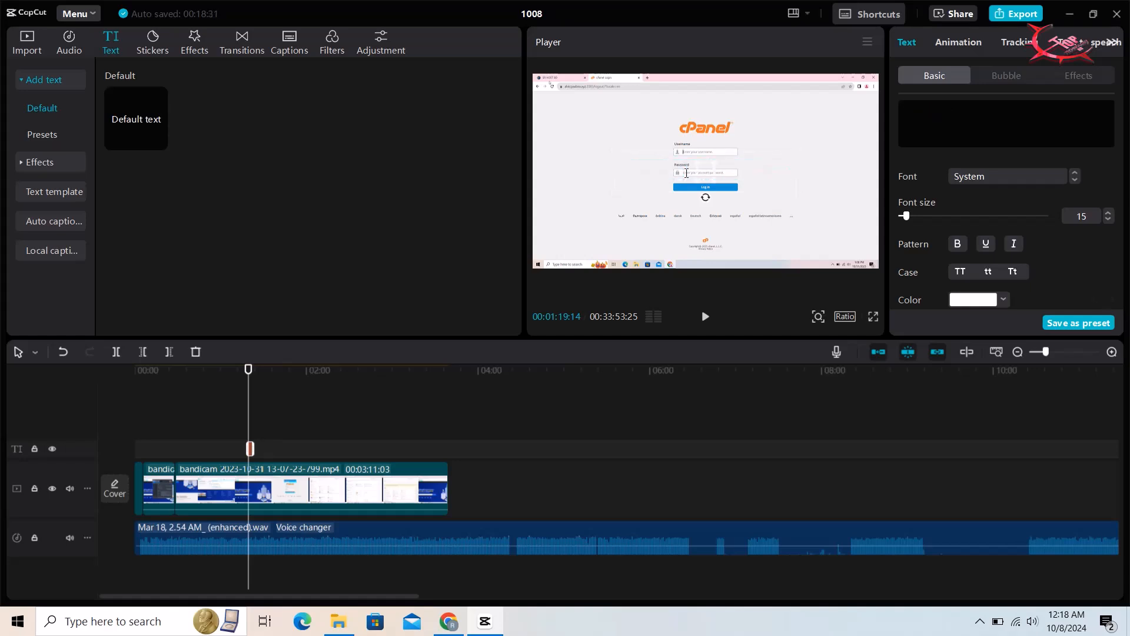
pyautogui.write('topb')
pyautogui.press('BackSpace')
pyautogui.write('Technology bd')
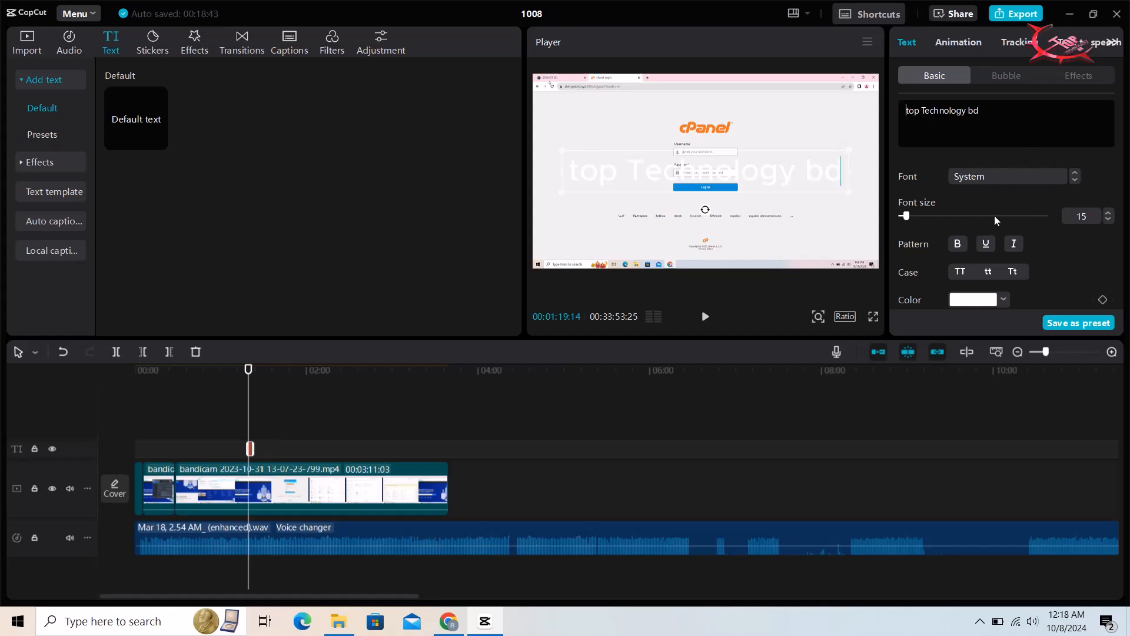
# - Make the "top Technology bd" text bold and set its color to bright green, hex 67F204
pyautogui.click(957, 244)
pyautogui.click(988, 301)
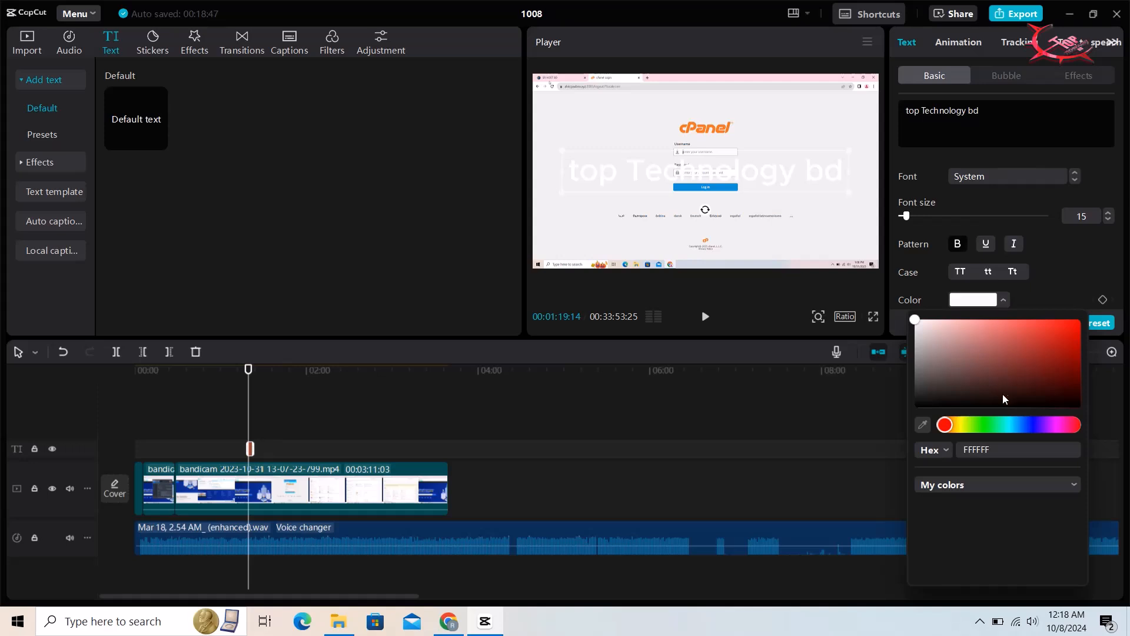
pyautogui.click(983, 425)
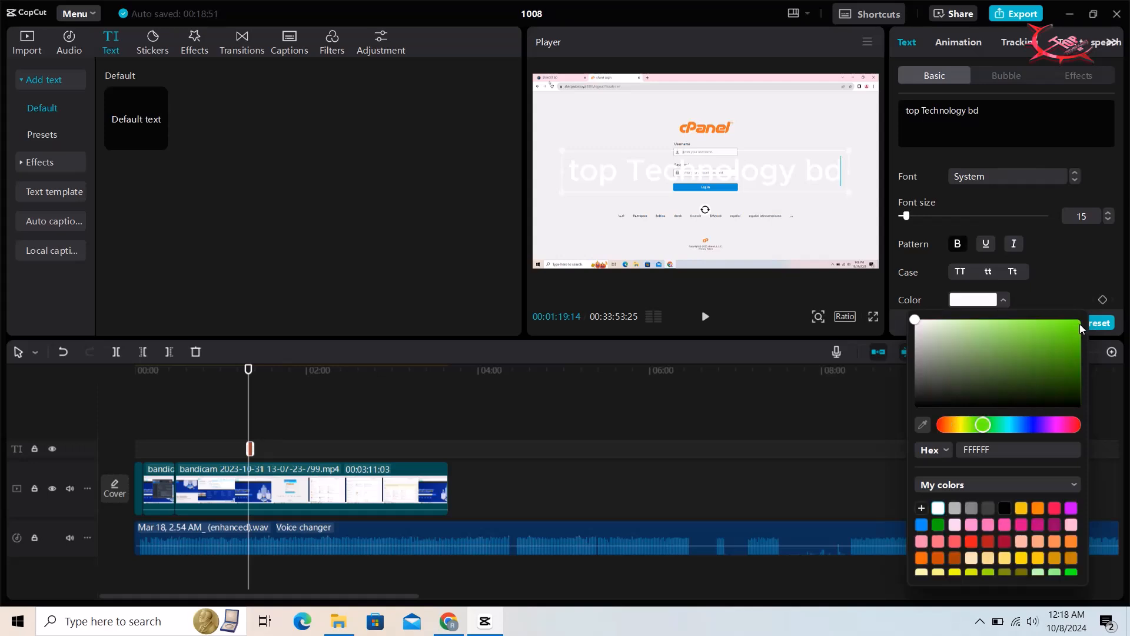
pyautogui.click(1079, 324)
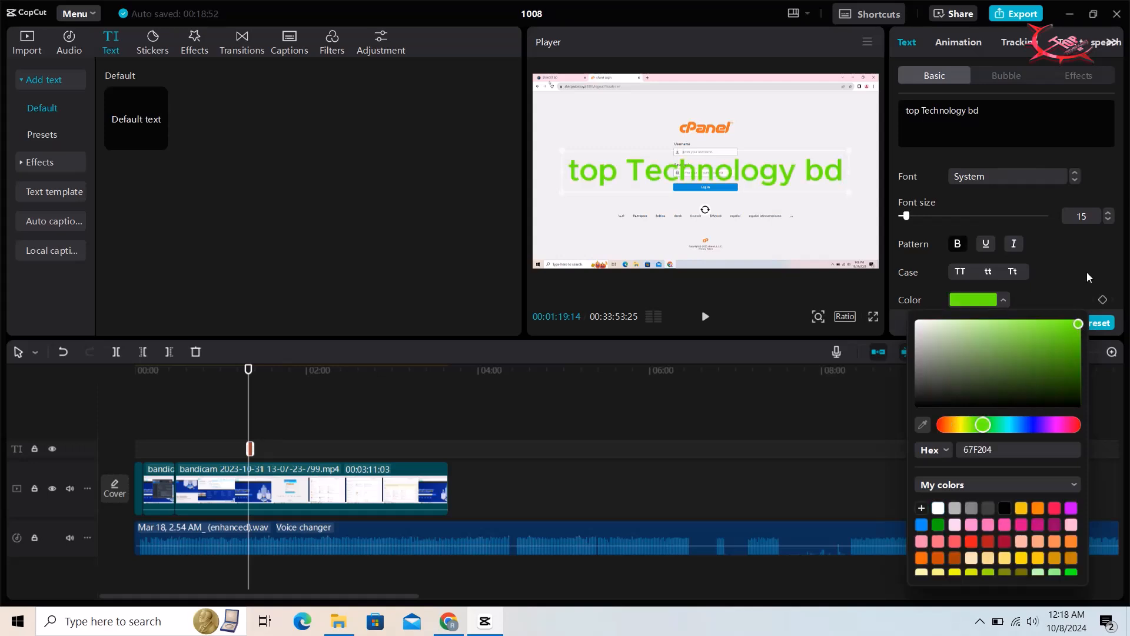
pyautogui.click(813, 445)
pyautogui.click(814, 445)
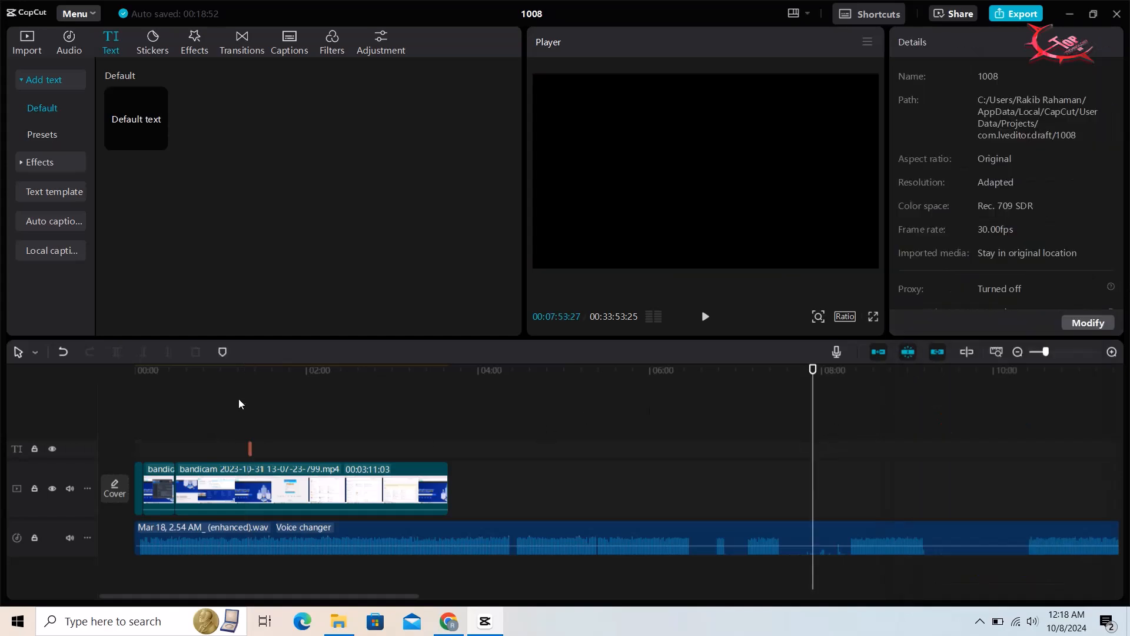
# - Set the font of the text clip at 00:01:19:14 to Oswald and look through its bubble and effect options
pyautogui.click(247, 377)
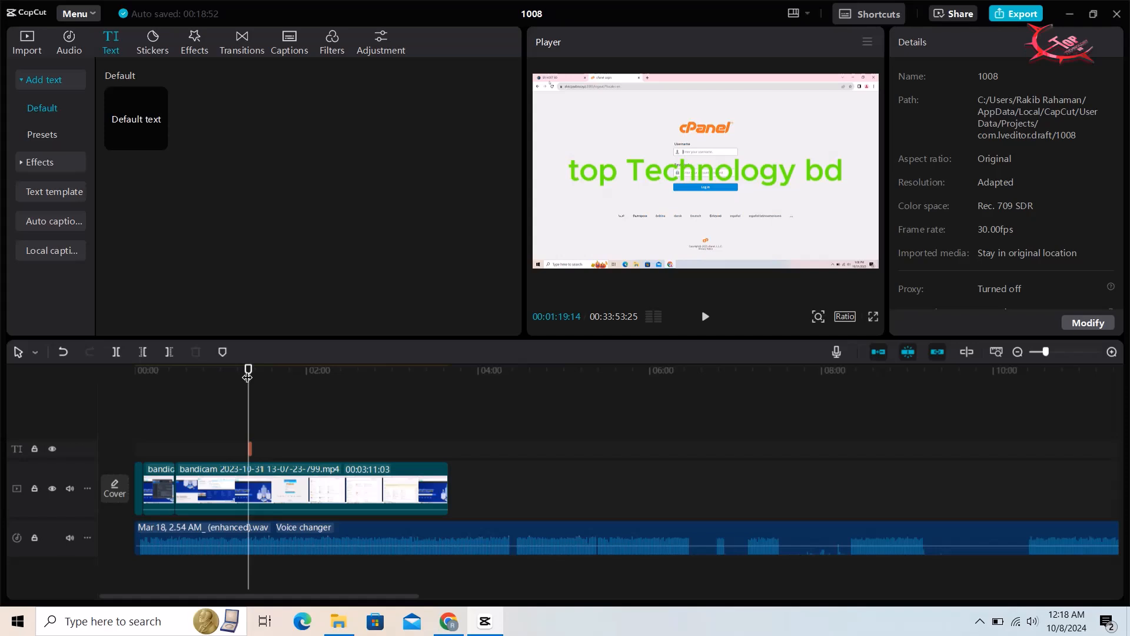
pyautogui.click(251, 449)
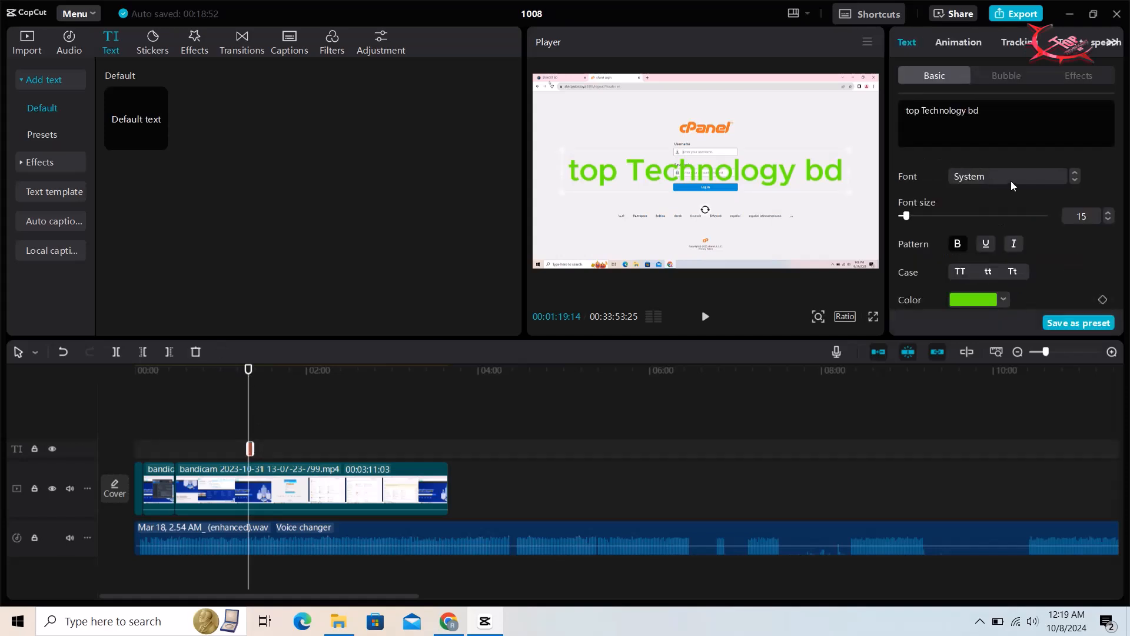
pyautogui.click(1030, 175)
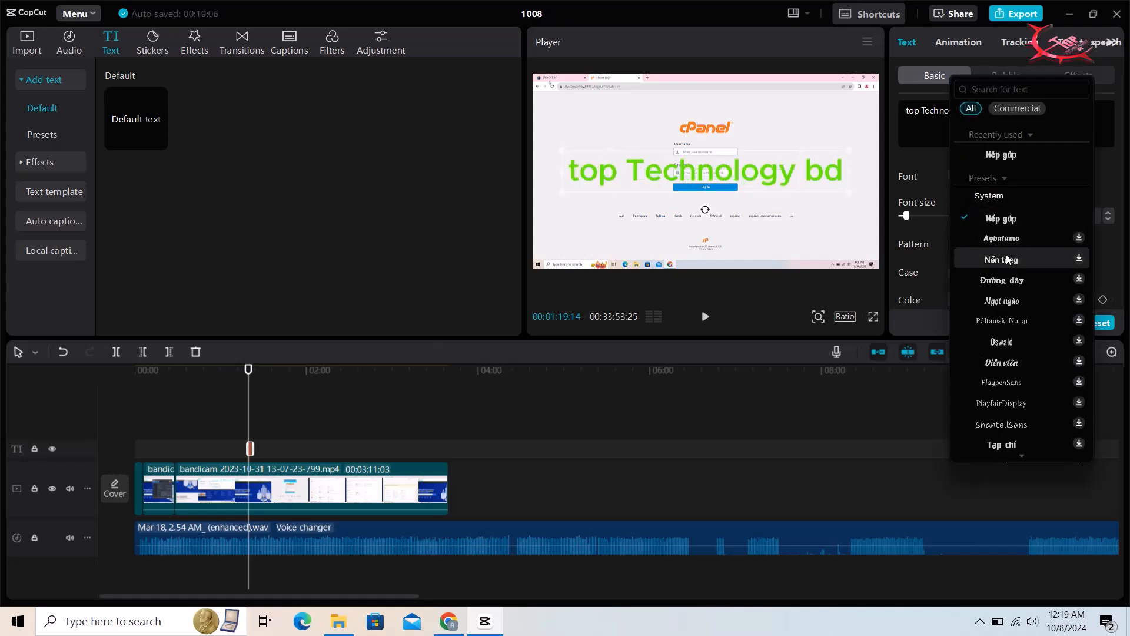
pyautogui.click(1007, 263)
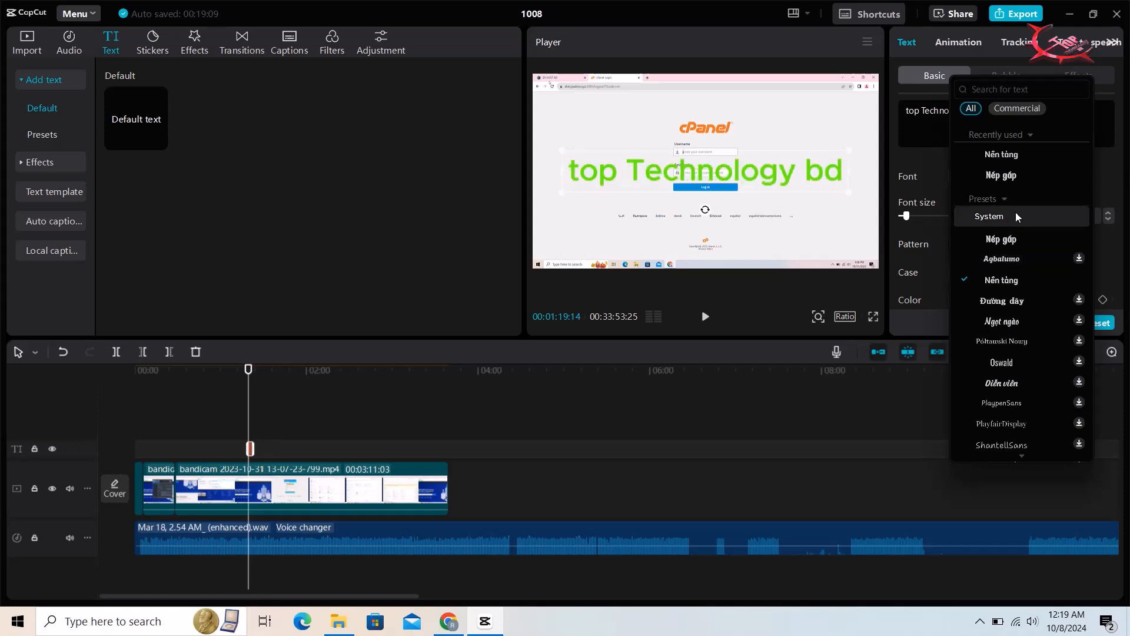
pyautogui.click(1005, 363)
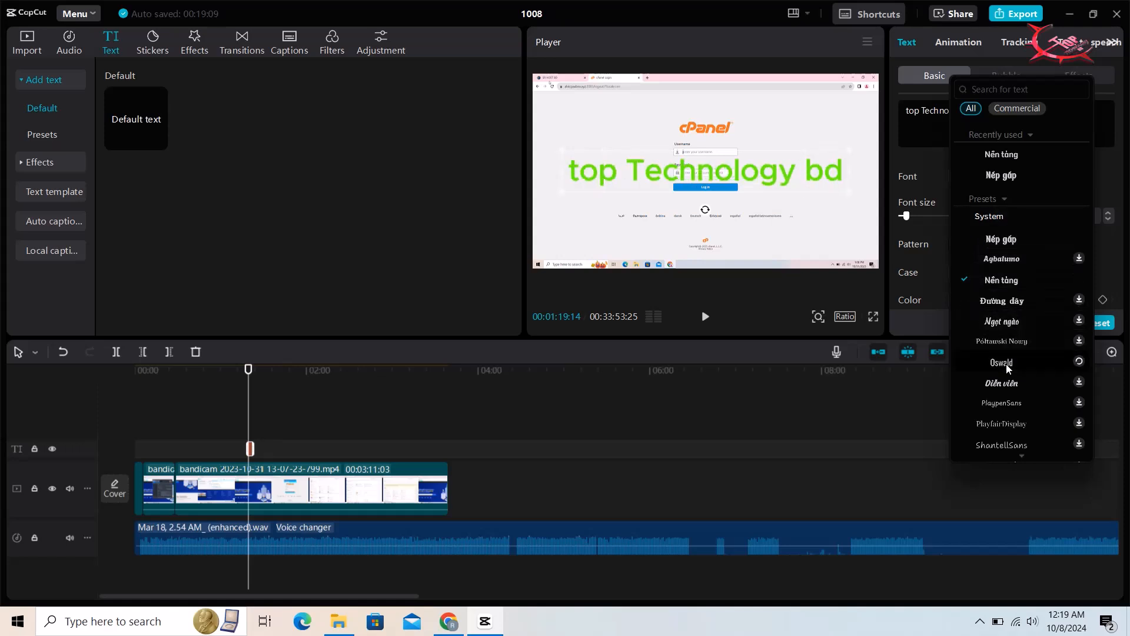
pyautogui.click(927, 226)
pyautogui.click(1005, 72)
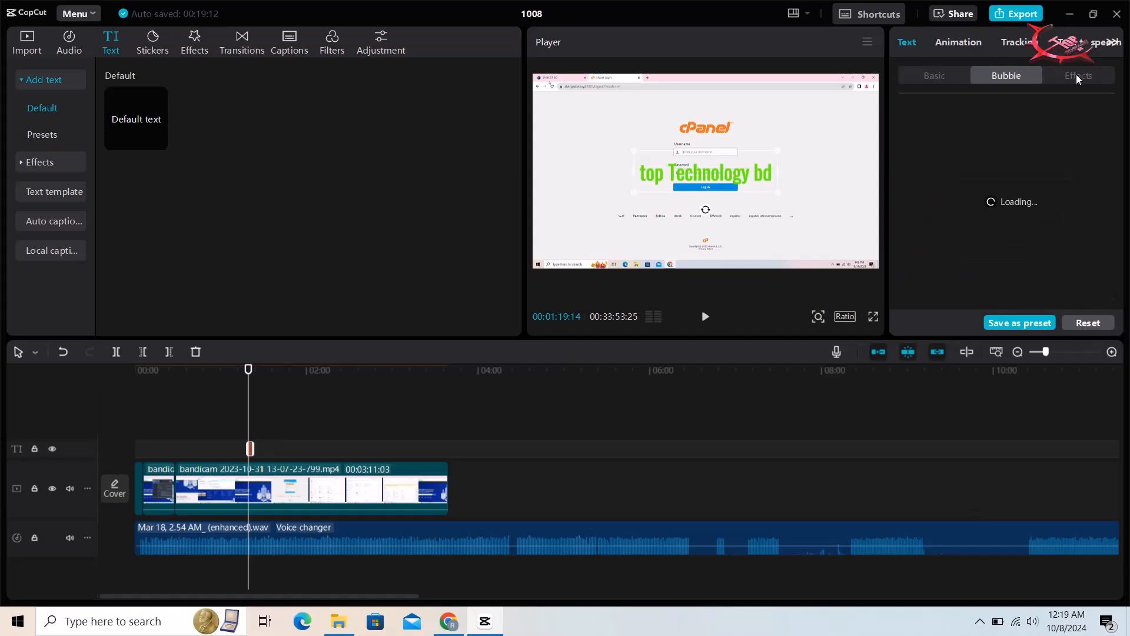
pyautogui.click(1078, 75)
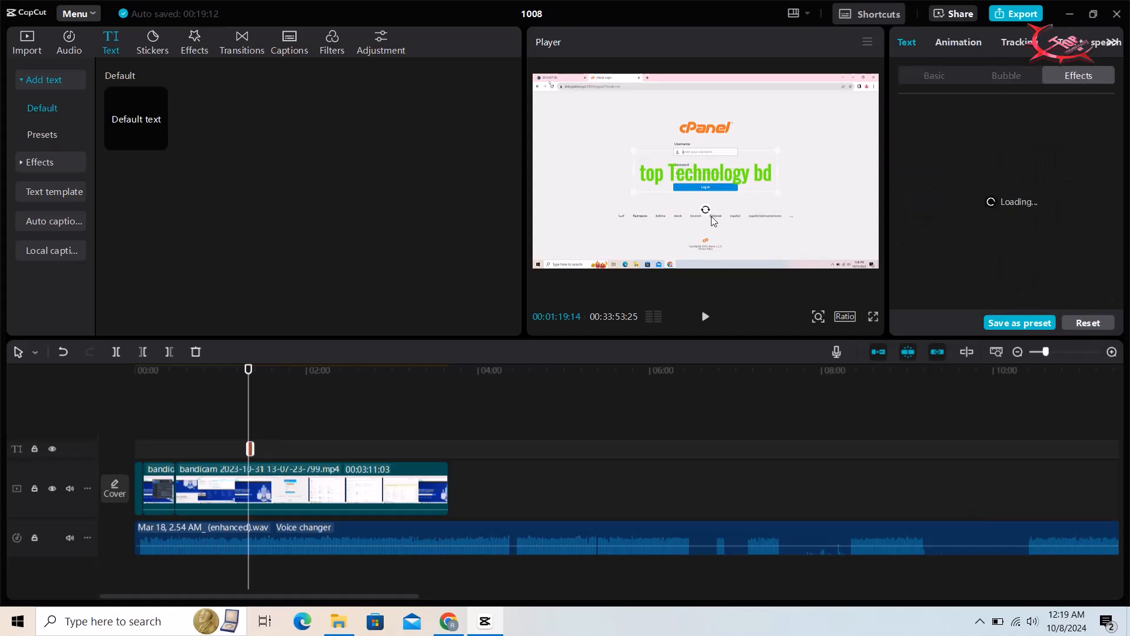
# - Add the y2mate YouTube animated green screen subscribe video from the youtube folder on drive D to the timeline at 00:01:44:29
pyautogui.click(283, 389)
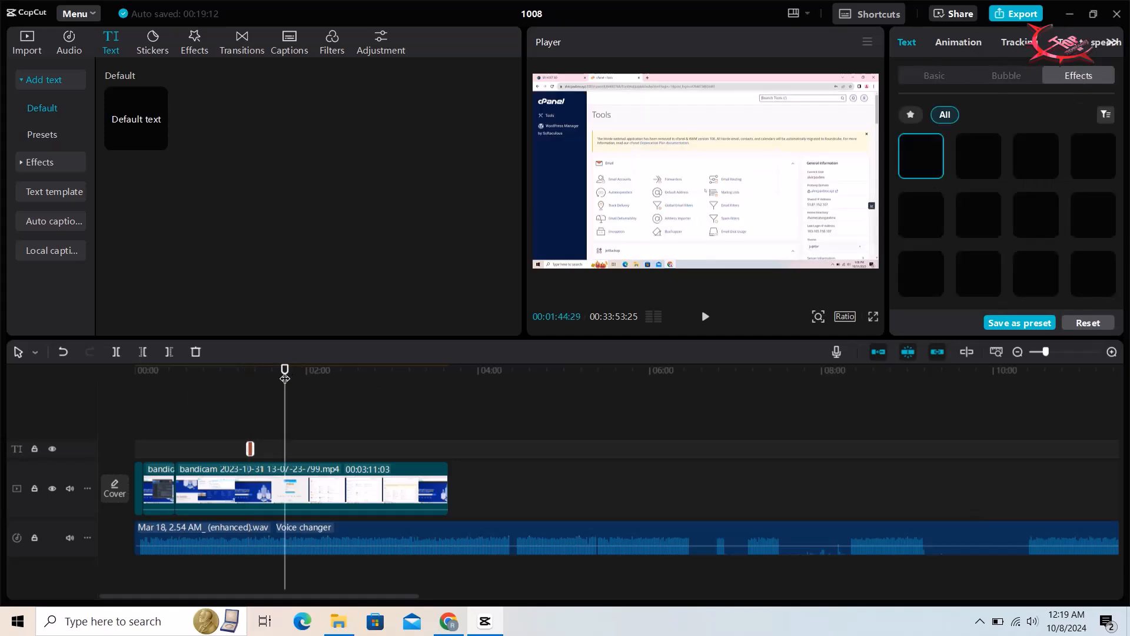
pyautogui.click(356, 623)
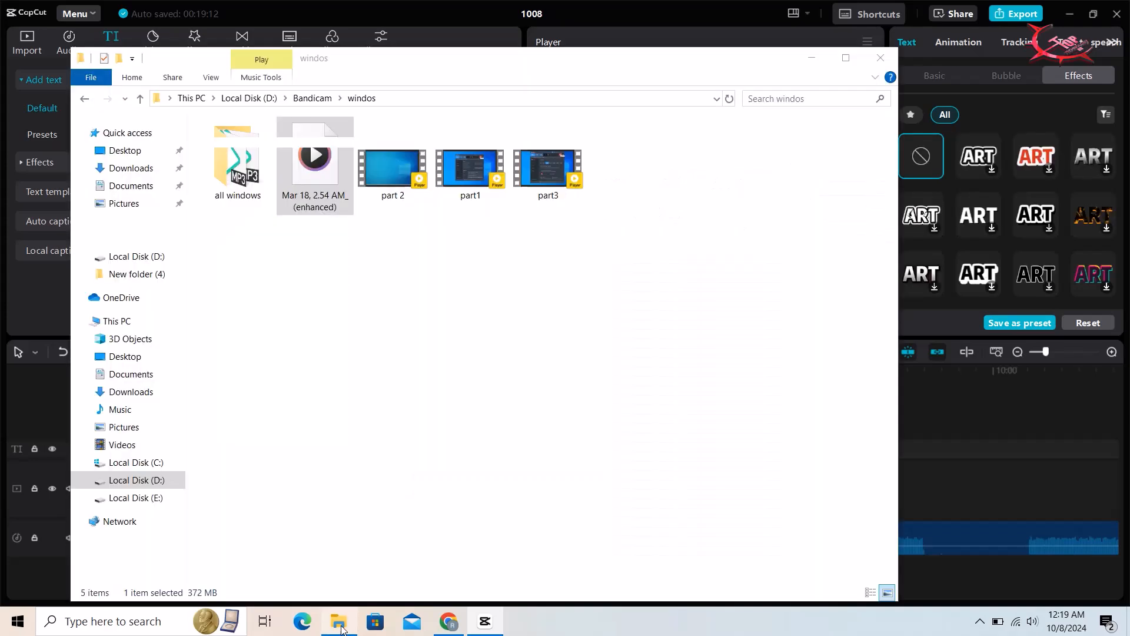
pyautogui.click(134, 480)
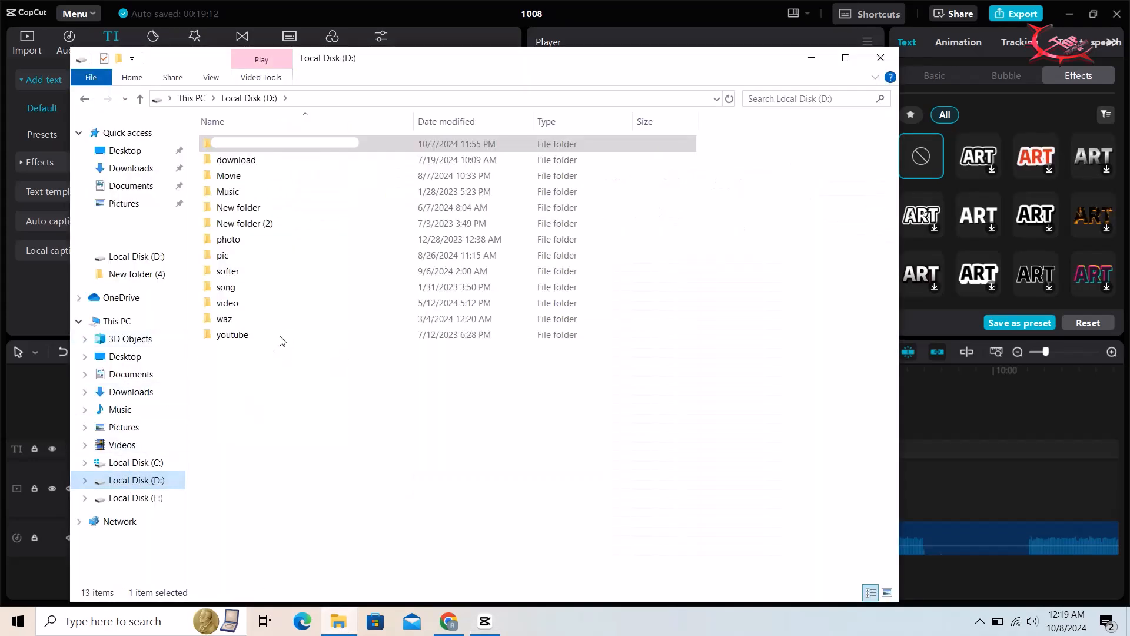
pyautogui.doubleClick(284, 333)
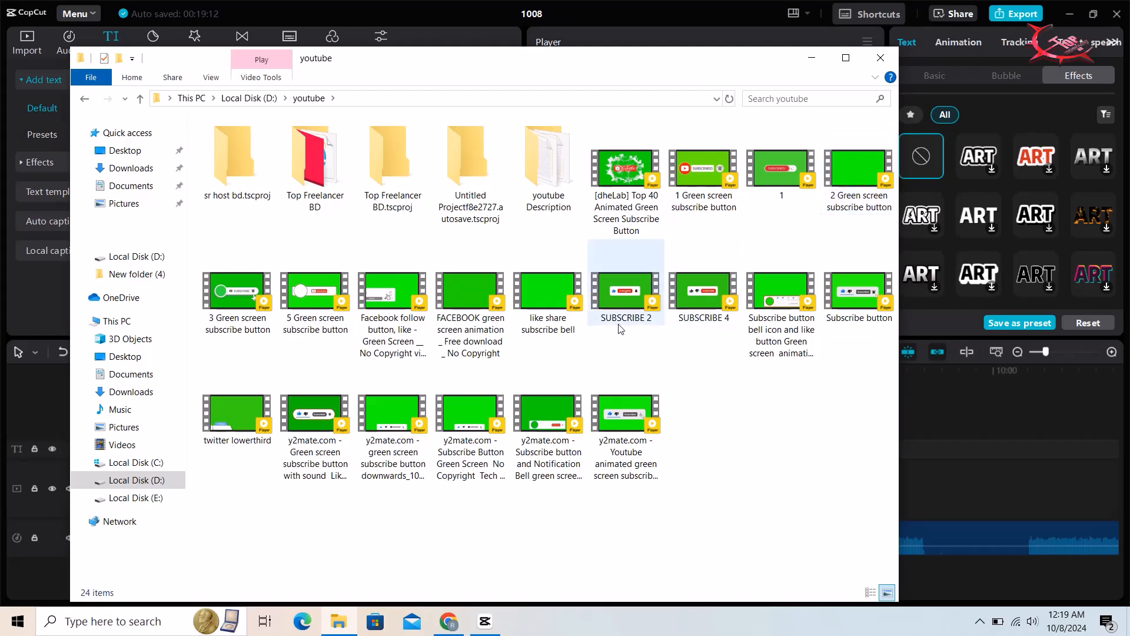
pyautogui.moveTo(626, 421); pyautogui.dragTo(959, 482)
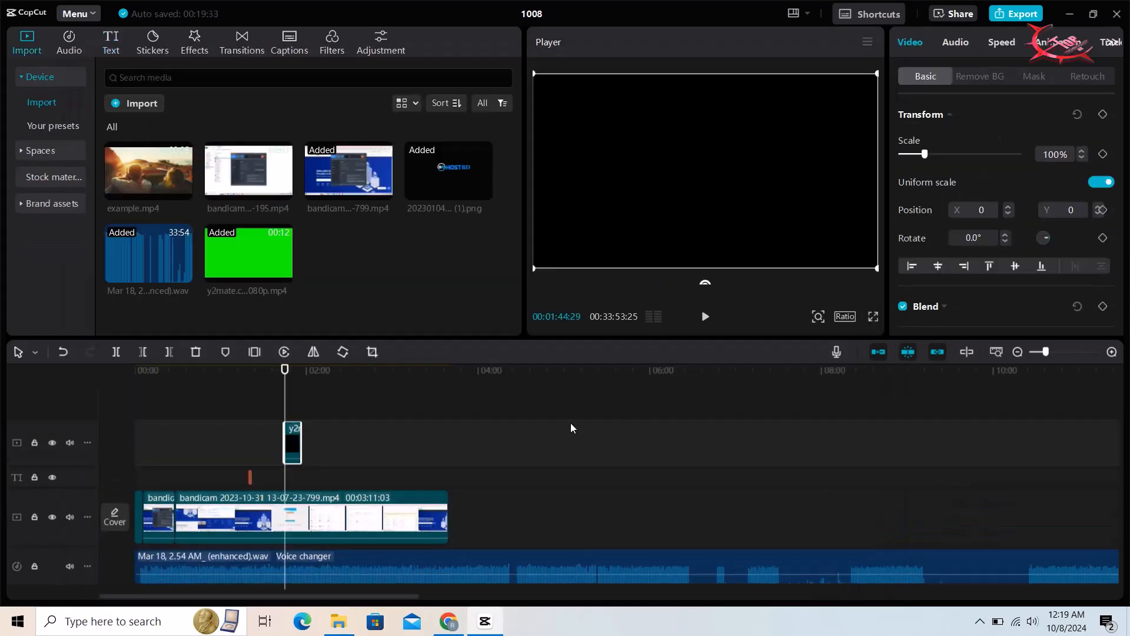
# - Enable automatic background removal for the green screen subscribe clip, with the playhead at 00:01:49:27
pyautogui.click(292, 372)
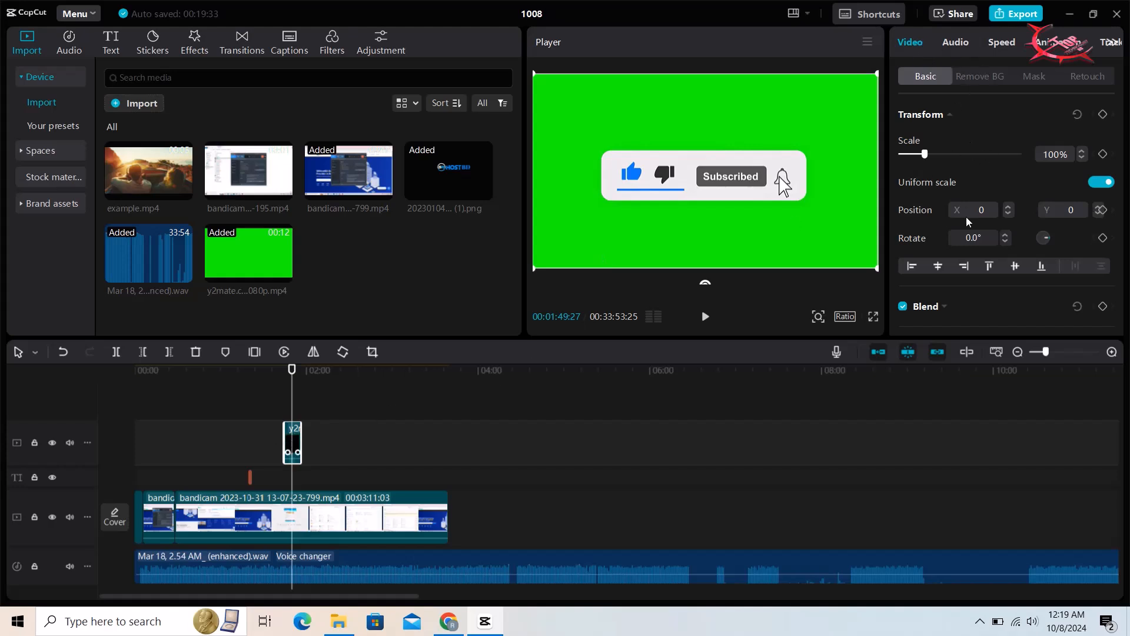
pyautogui.scroll(-5, 966, 217)
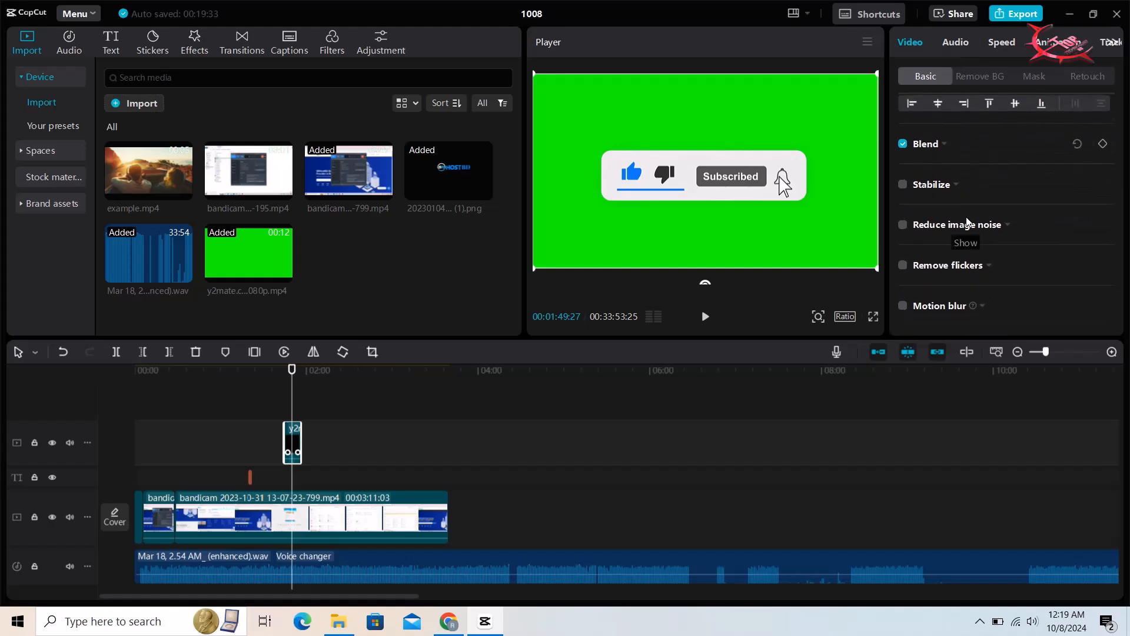
pyautogui.scroll(3, 966, 219)
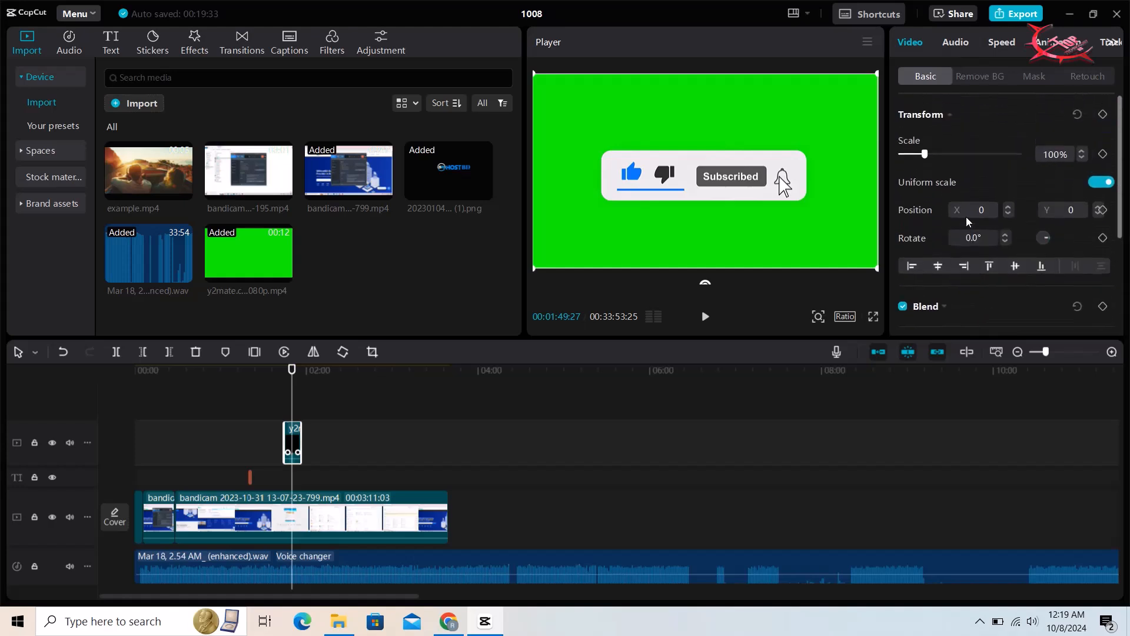
pyautogui.click(994, 72)
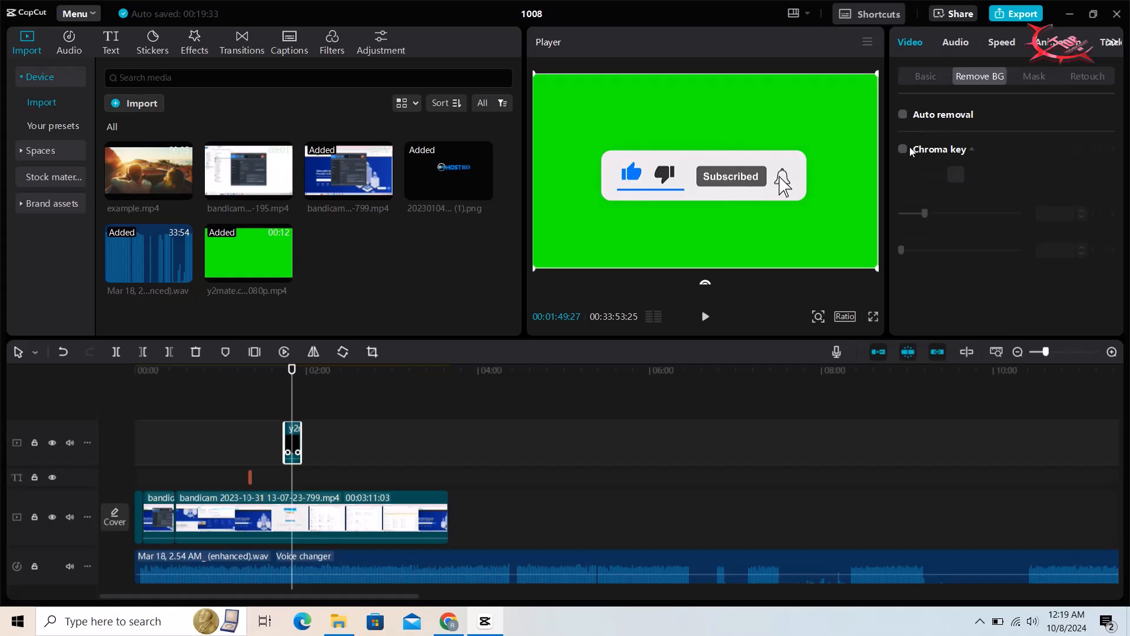
pyautogui.click(905, 116)
pyautogui.click(926, 143)
pyautogui.click(941, 171)
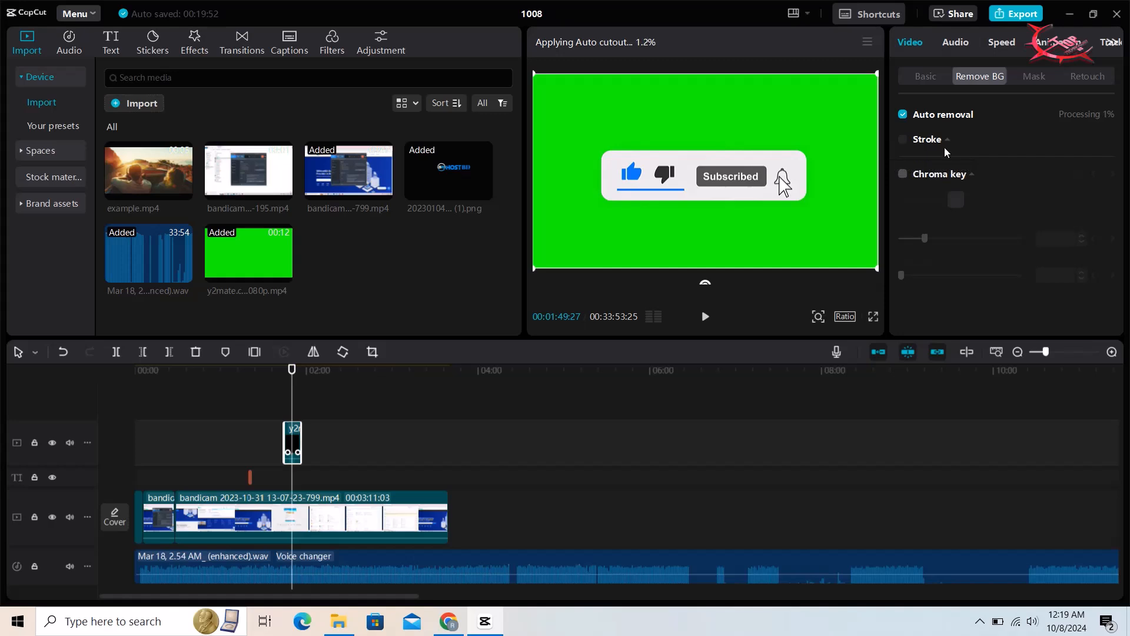
# - Key out the subscribe clip's green background with Chroma key, and place the shrunken button at the lower right of the video frame
pyautogui.click(902, 175)
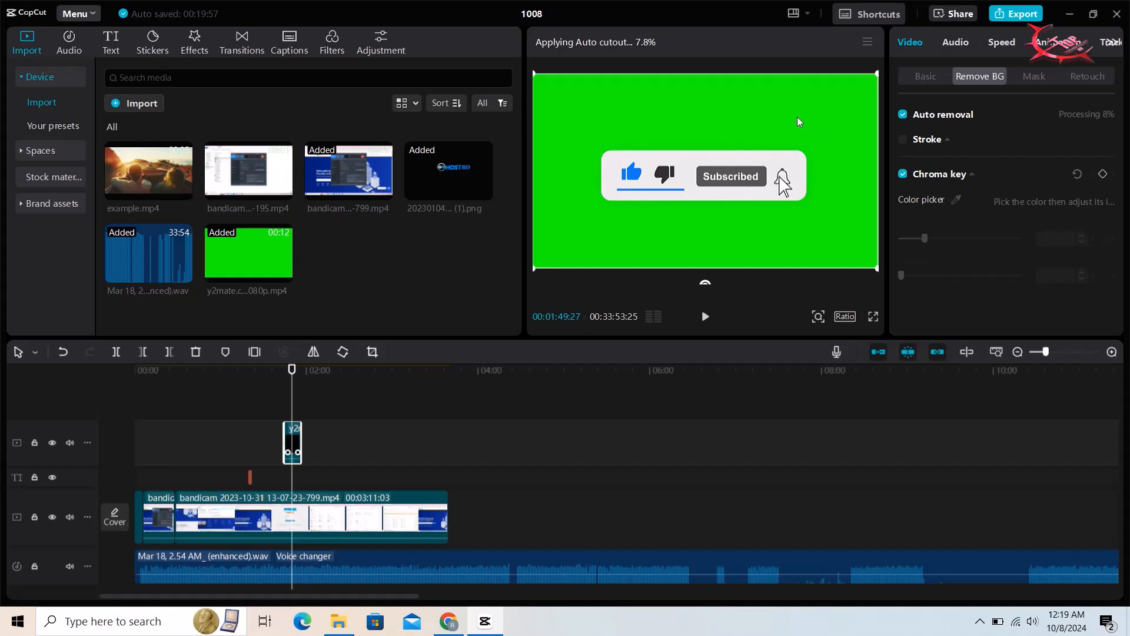
pyautogui.click(955, 201)
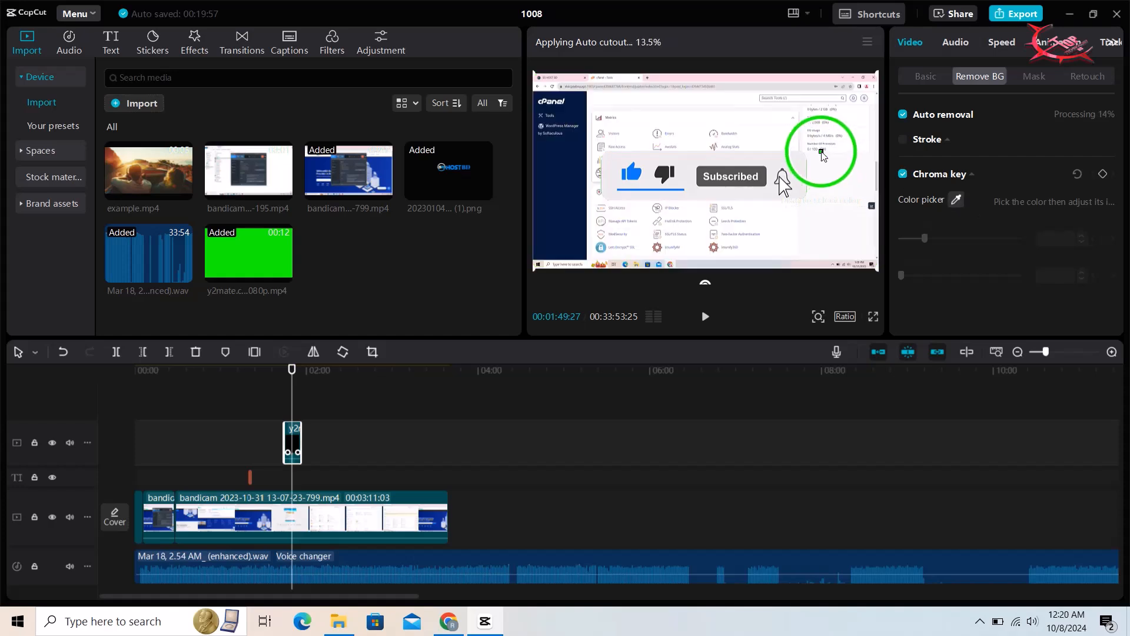
pyautogui.click(821, 152)
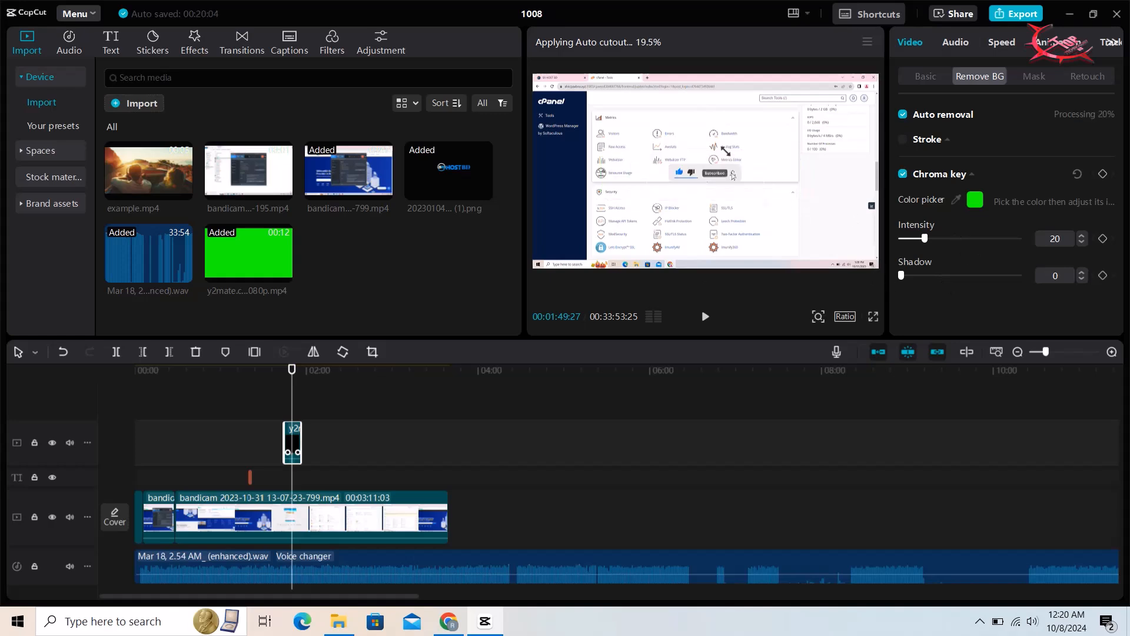
pyautogui.moveTo(694, 169); pyautogui.dragTo(796, 232)
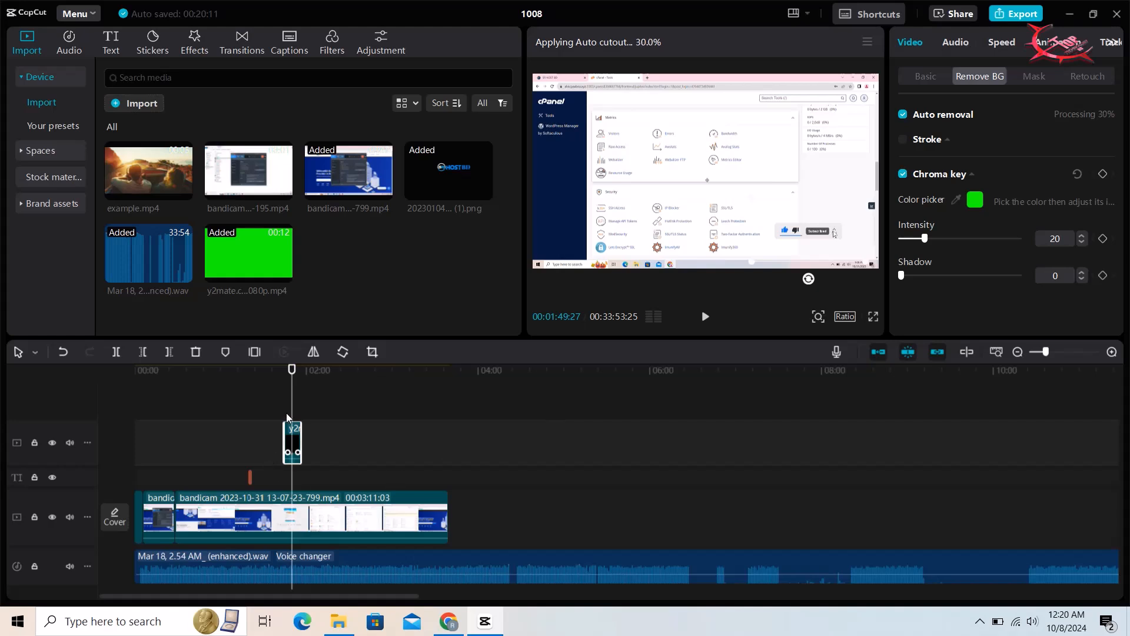
# - Return to 00:01:44:29 and examine the subscribe clip's voice changer, basic audio and speed settings
pyautogui.click(283, 380)
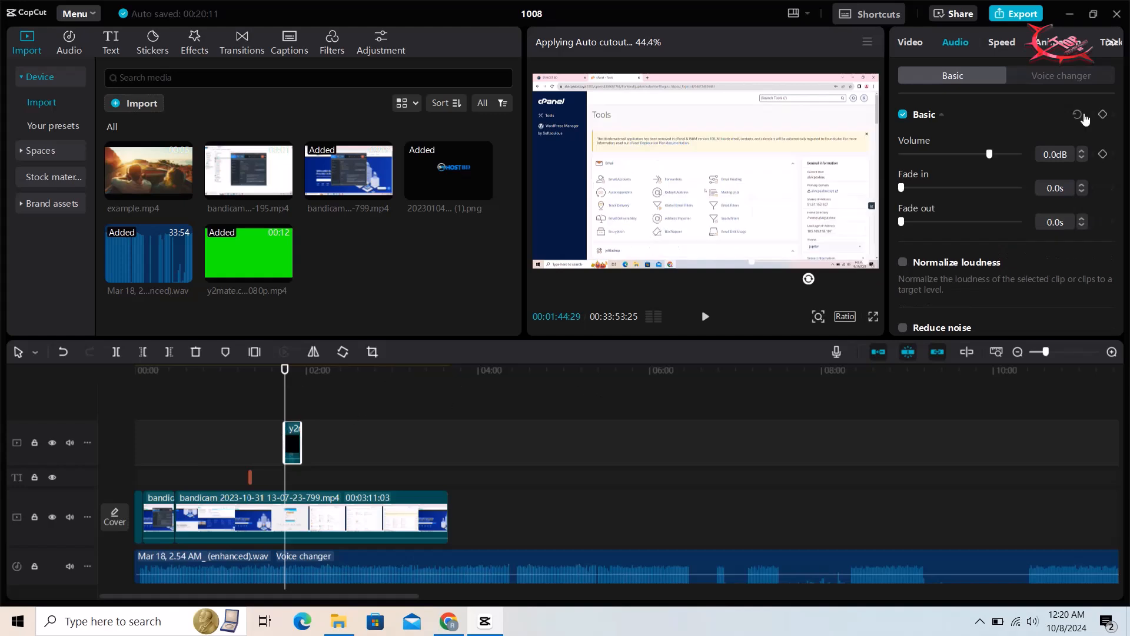
pyautogui.click(1037, 83)
pyautogui.scroll(-3, 966, 170)
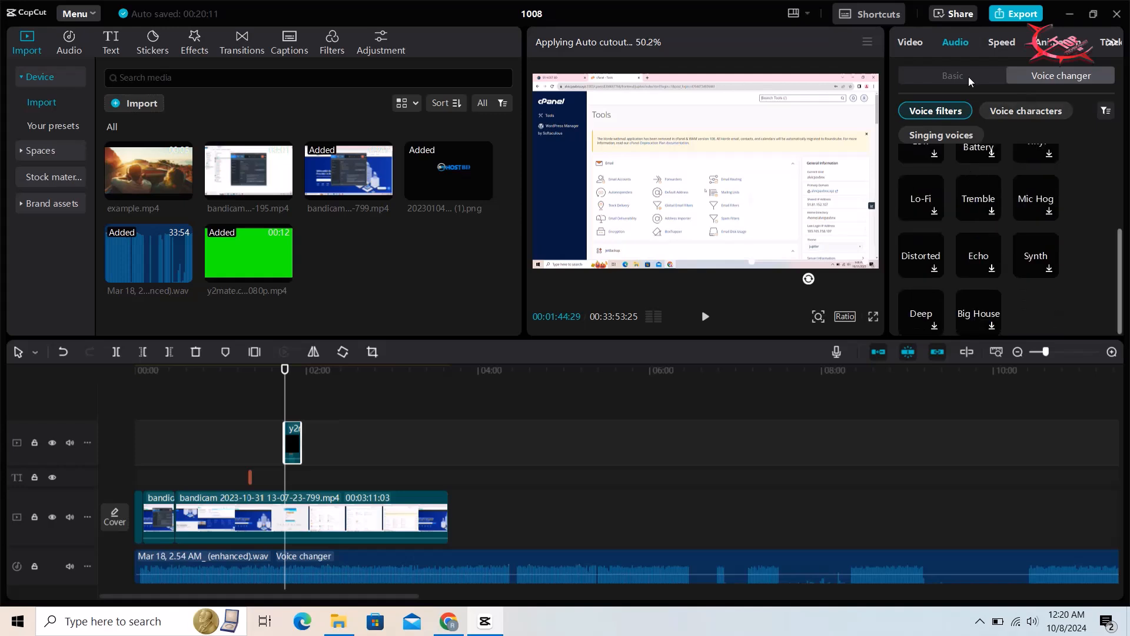
pyautogui.click(966, 74)
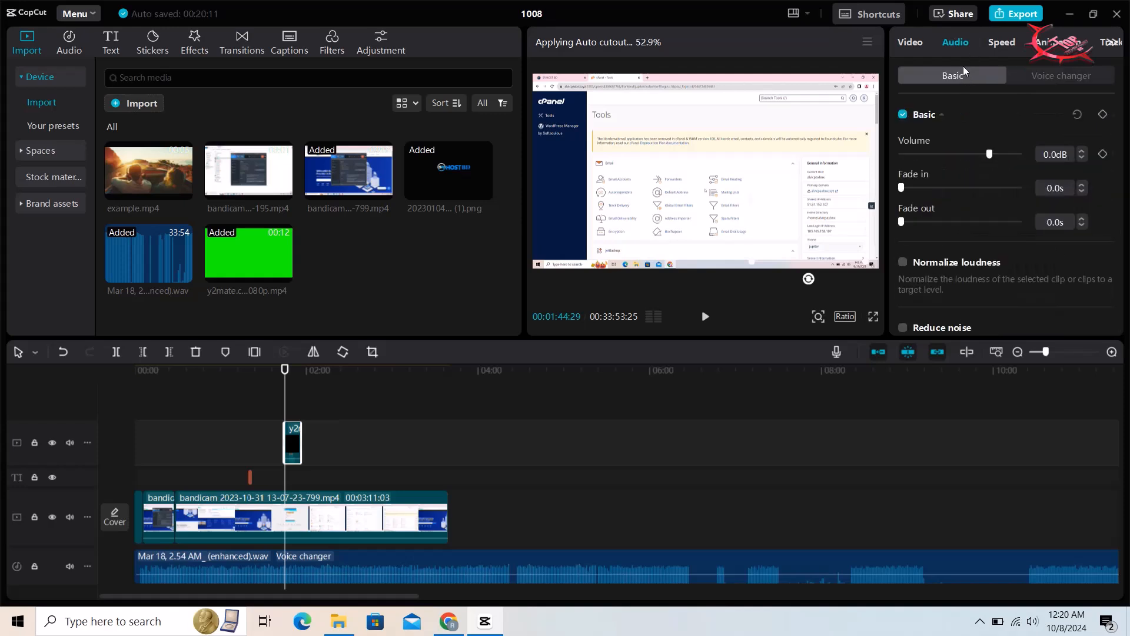
pyautogui.moveTo(987, 157)
pyautogui.mouseDown()
pyautogui.moveTo(937, 158)
pyautogui.moveTo(986, 164)
pyautogui.mouseUp()
pyautogui.scroll(-2, 987, 164)
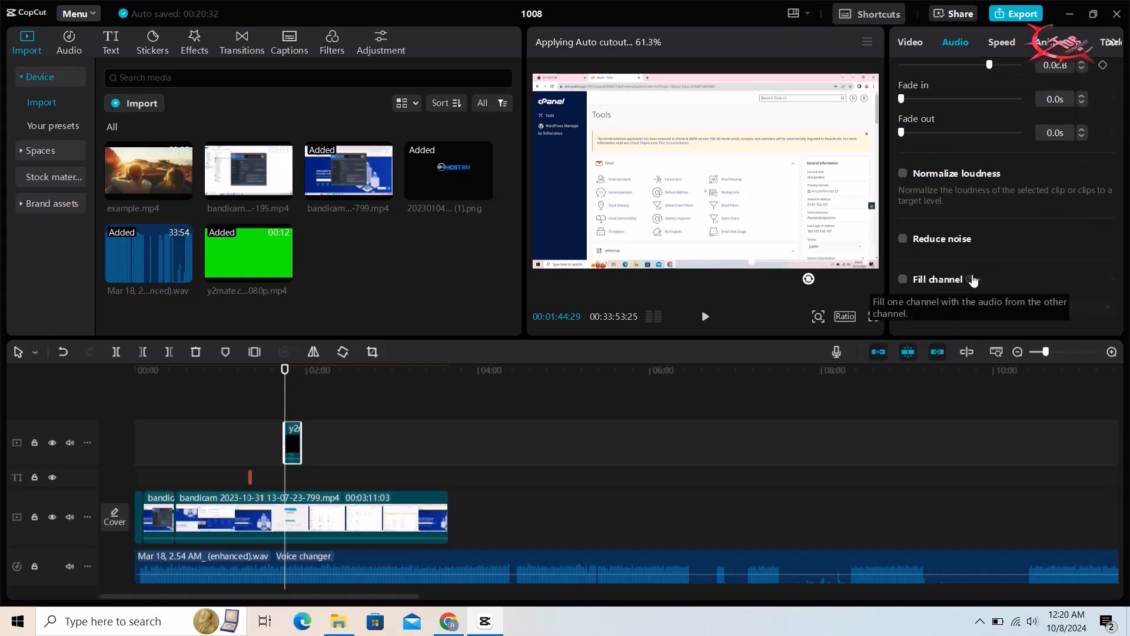
pyautogui.scroll(1, 973, 280)
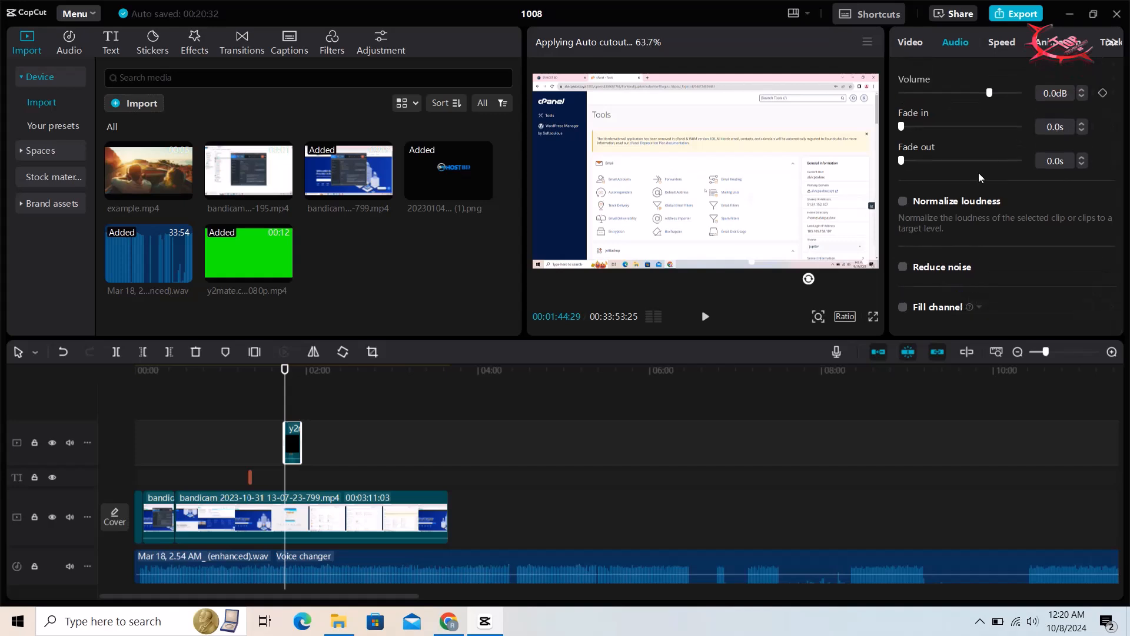
pyautogui.click(1000, 43)
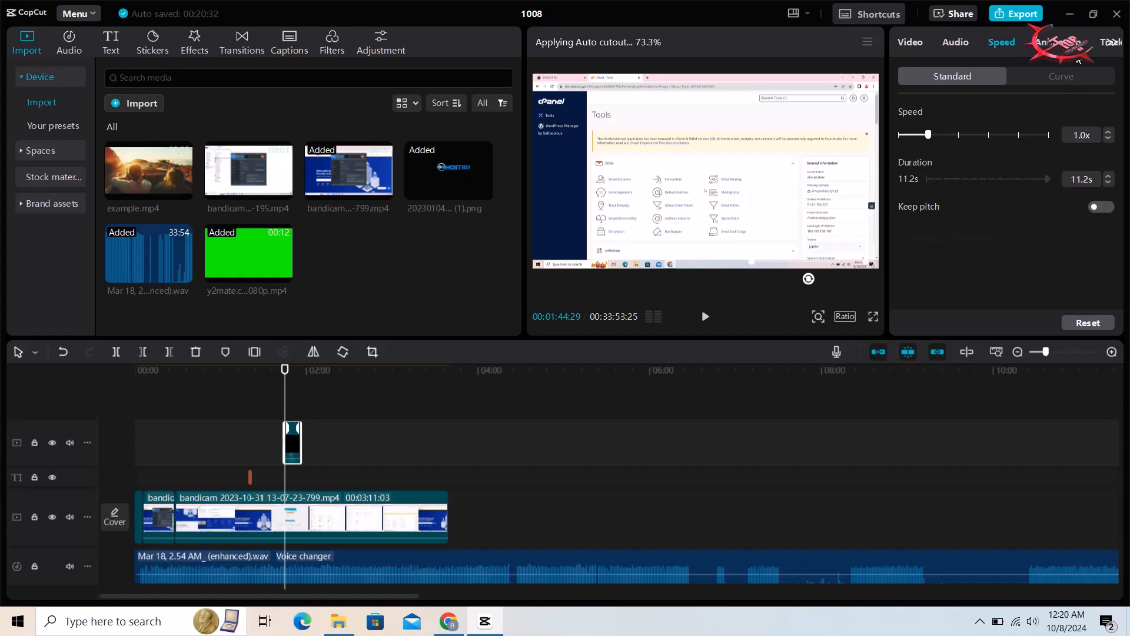
pyautogui.click(966, 40)
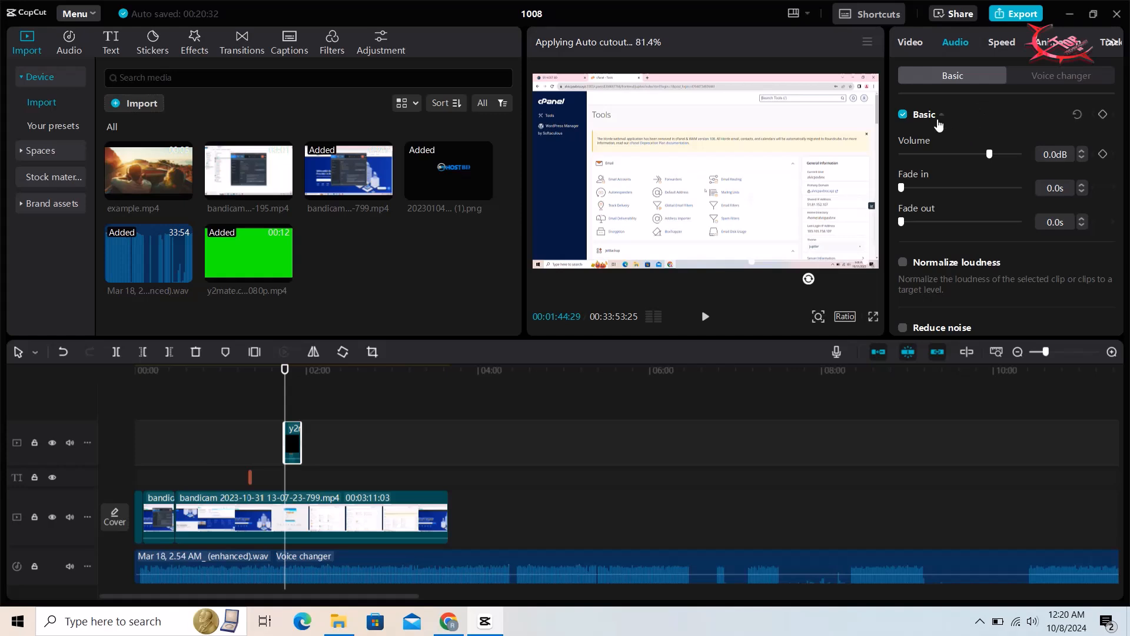
# - Turn on noise reduction for the green screen subscribe clip's audio, and return to its video settings
pyautogui.click(939, 116)
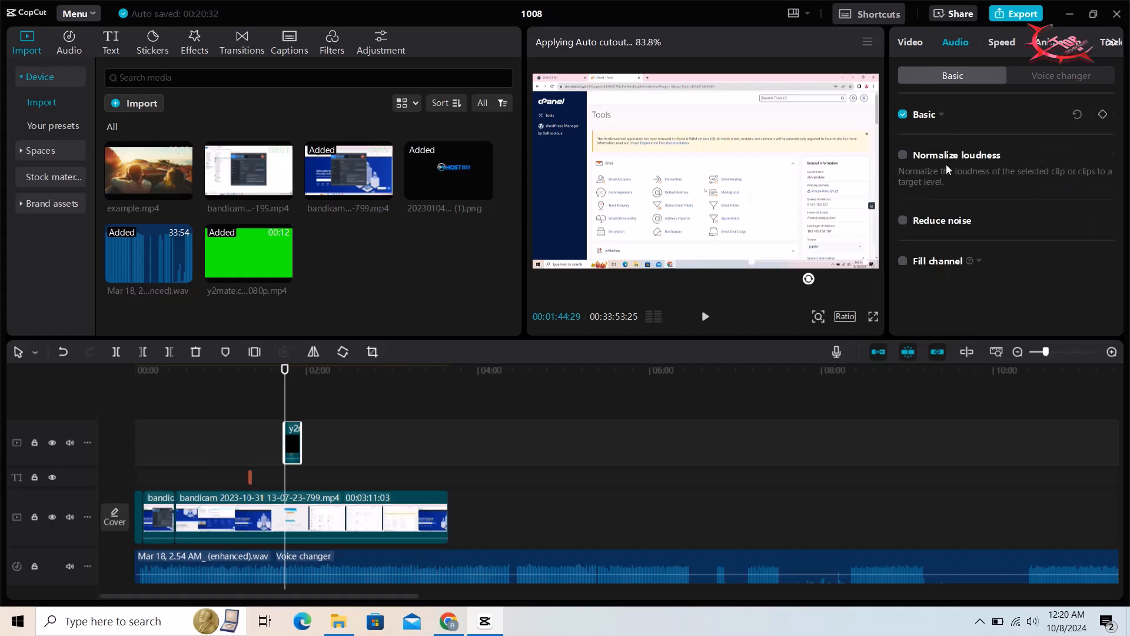
pyautogui.click(978, 262)
pyautogui.click(903, 220)
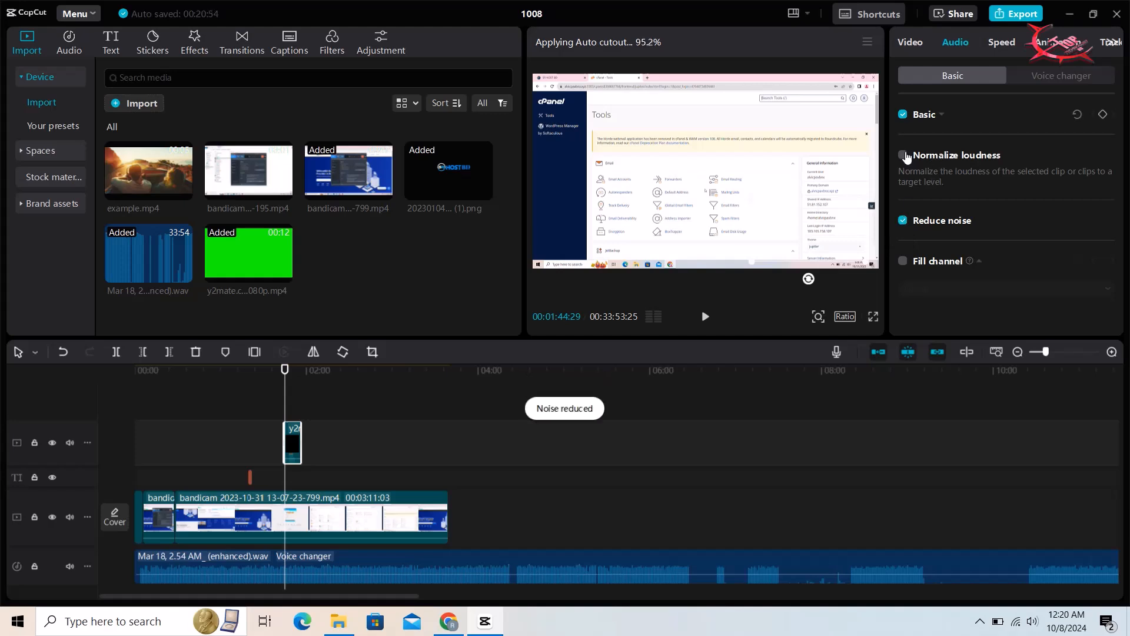
pyautogui.click(925, 114)
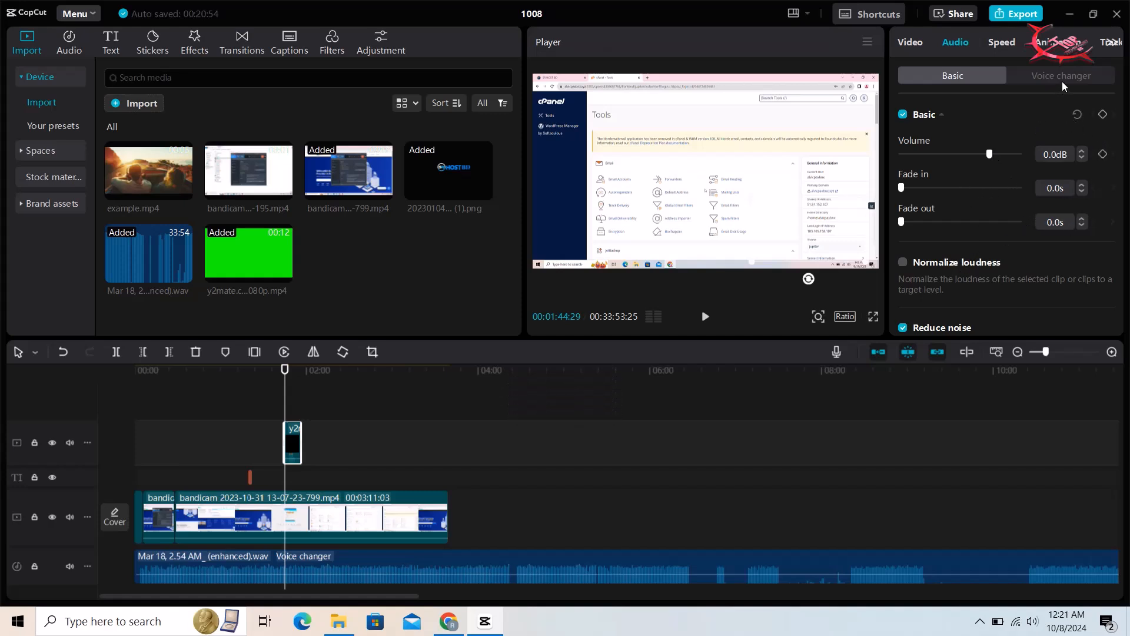
pyautogui.click(919, 41)
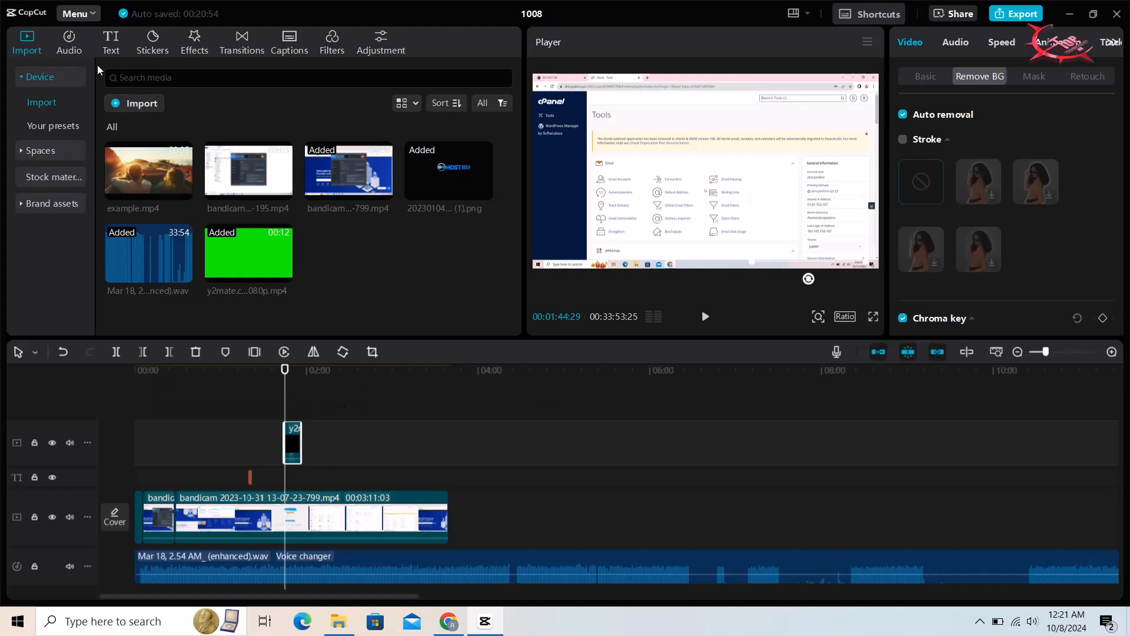
# - Look through the audio library's music, sound effects and copyright check, and preview the Vlog track "For Vlog etc.! Tropical house style BGM(1224663)"
pyautogui.click(74, 50)
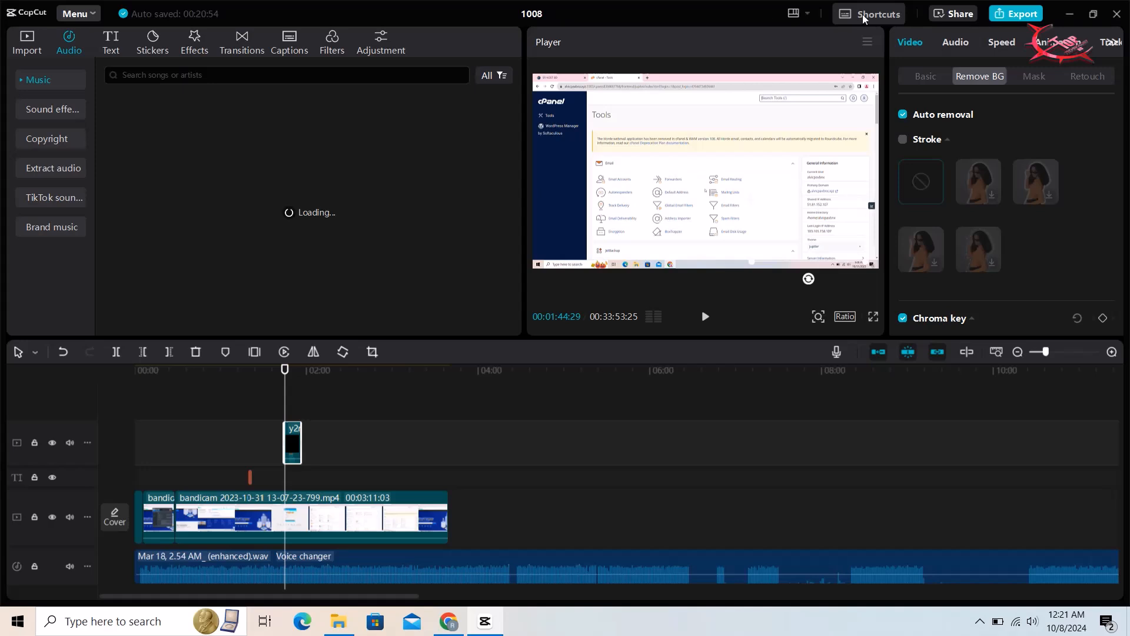
pyautogui.click(217, 525)
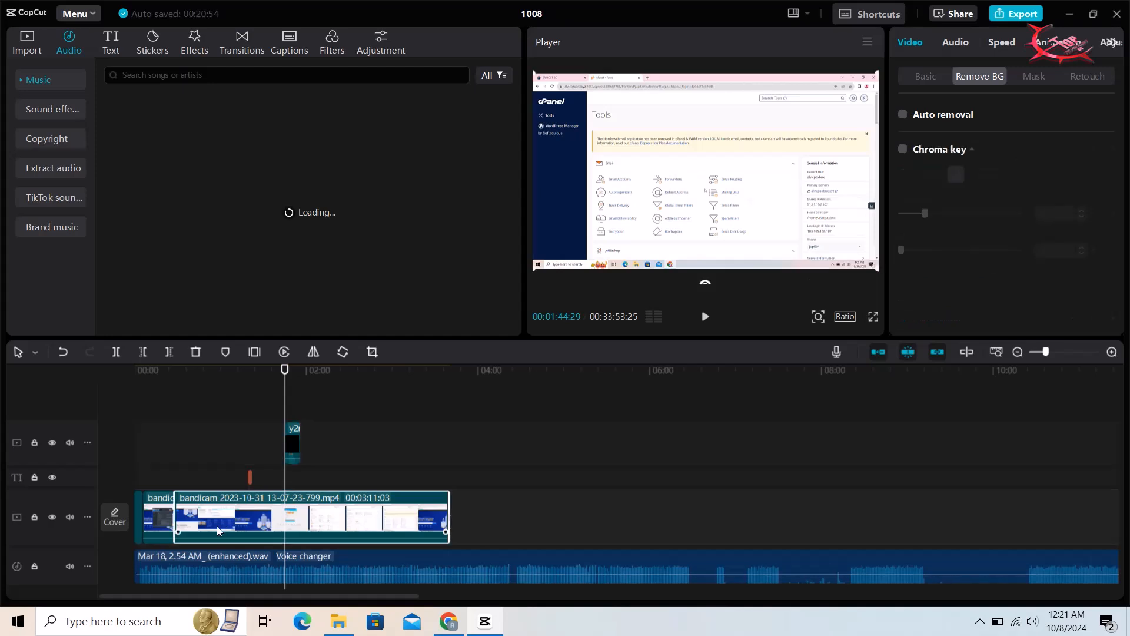
pyautogui.click(111, 38)
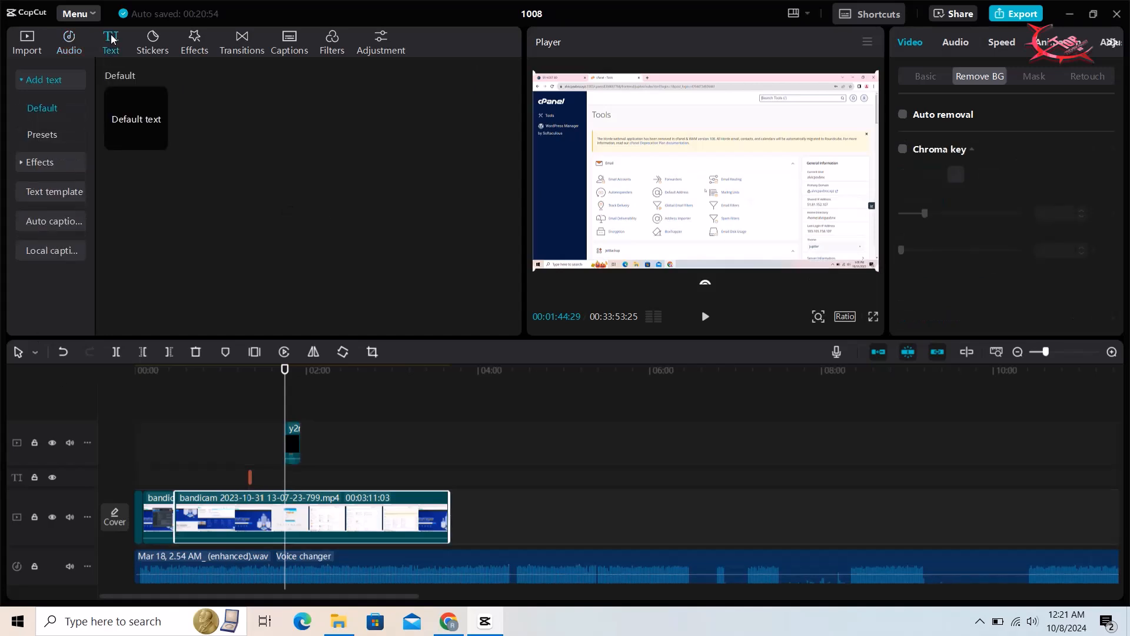
pyautogui.click(66, 43)
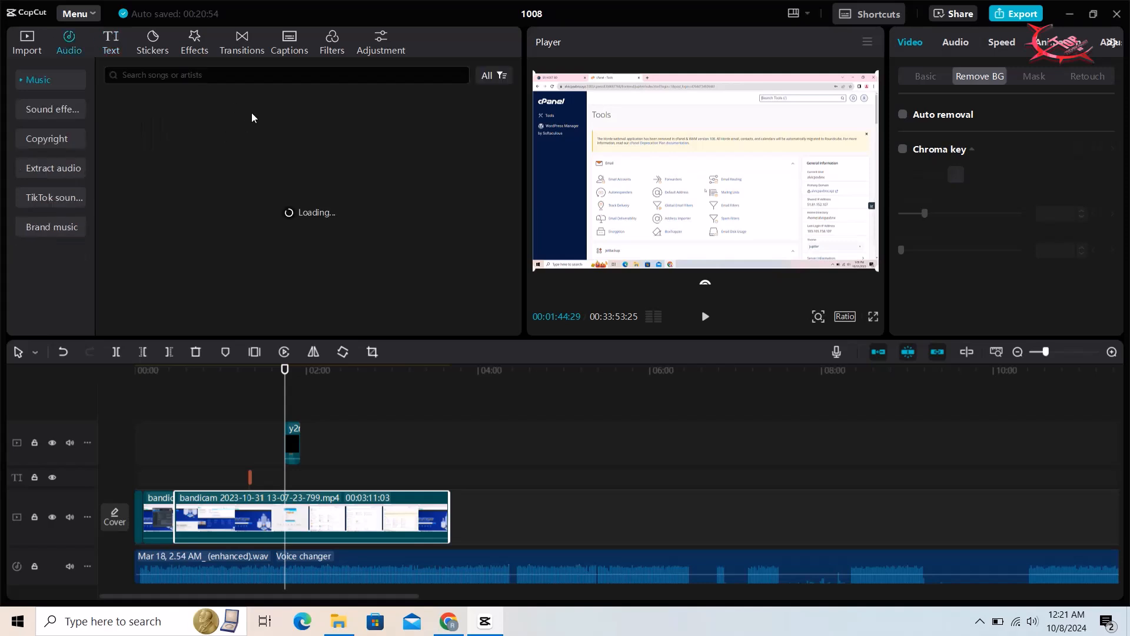
pyautogui.click(62, 109)
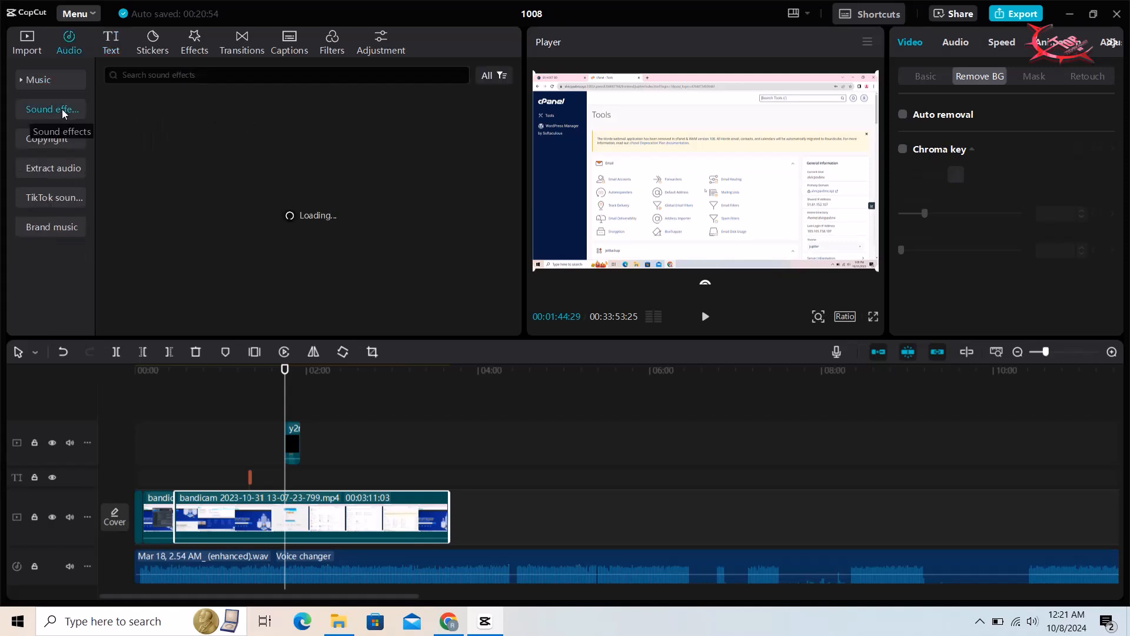
pyautogui.click(56, 139)
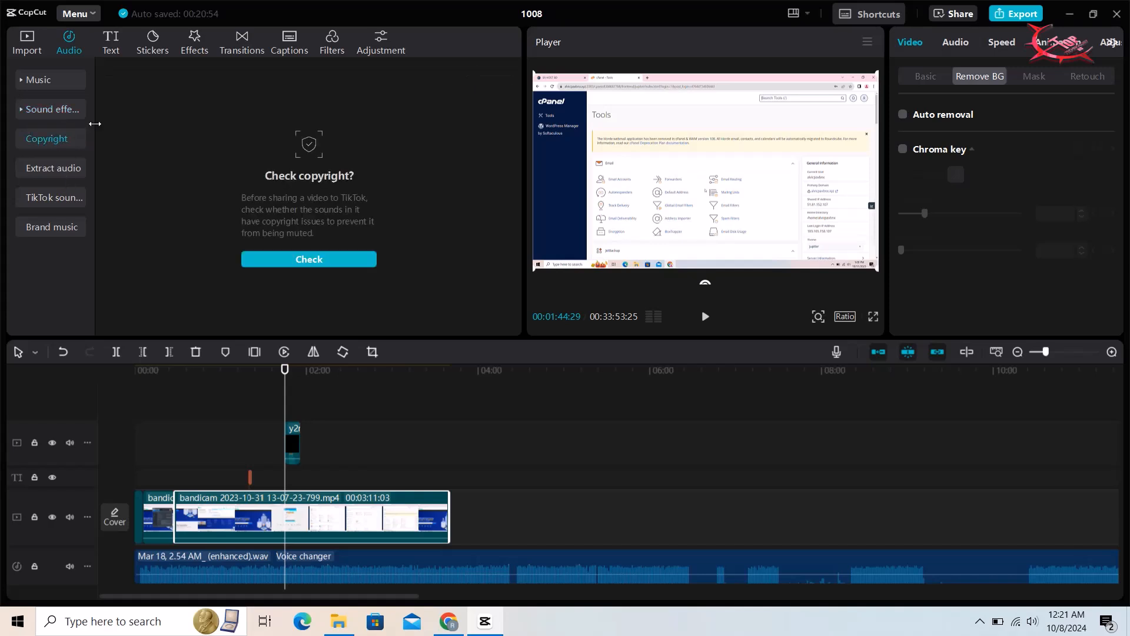
pyautogui.click(65, 86)
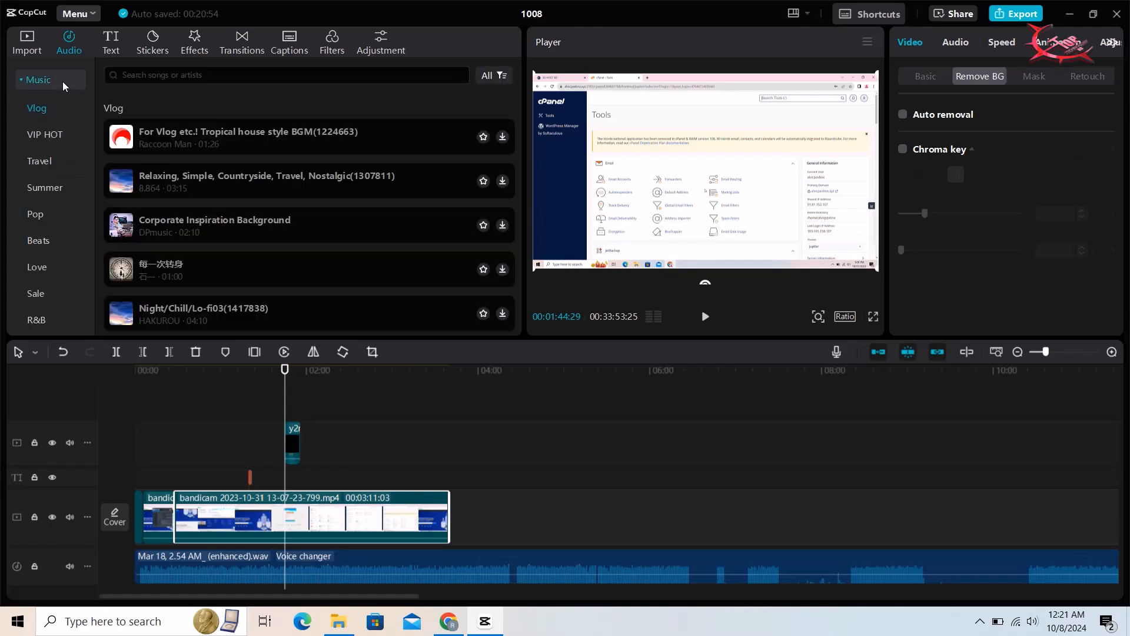
pyautogui.click(299, 150)
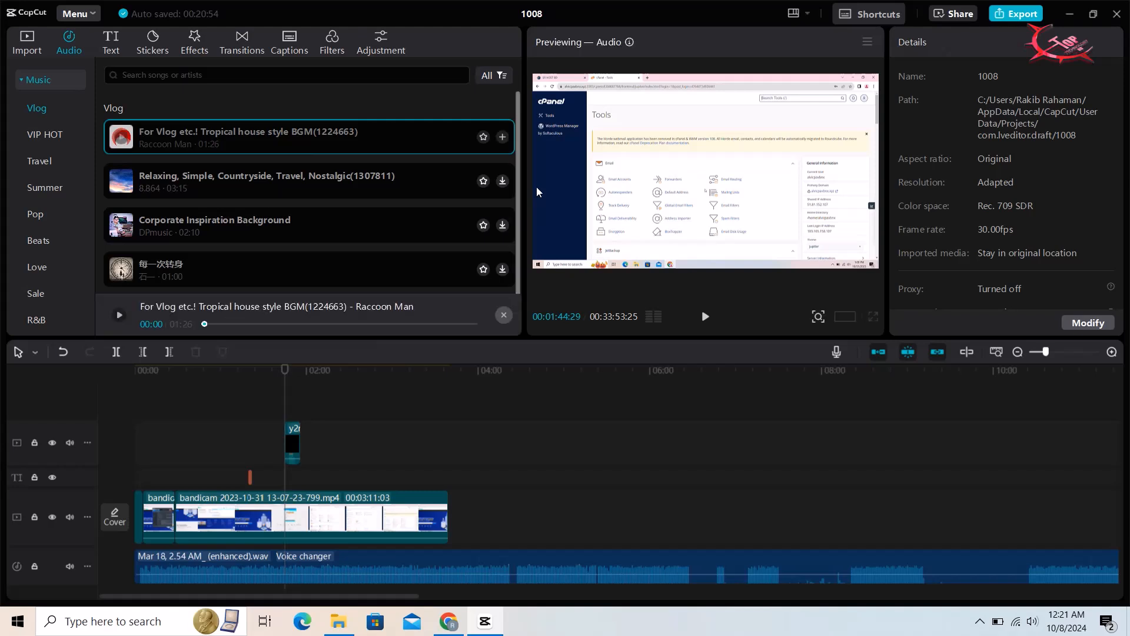
# - Advance playback to 00:01:45:24 and delete the green screen subscribe clip from the timeline
pyautogui.click(706, 317)
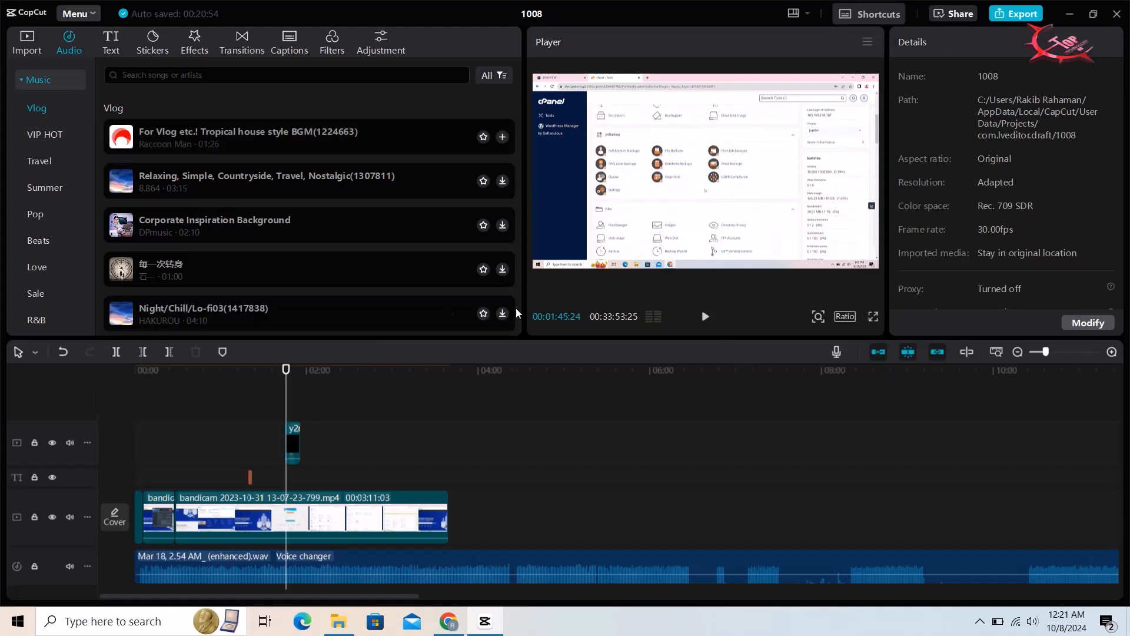
pyautogui.rightClick(289, 442)
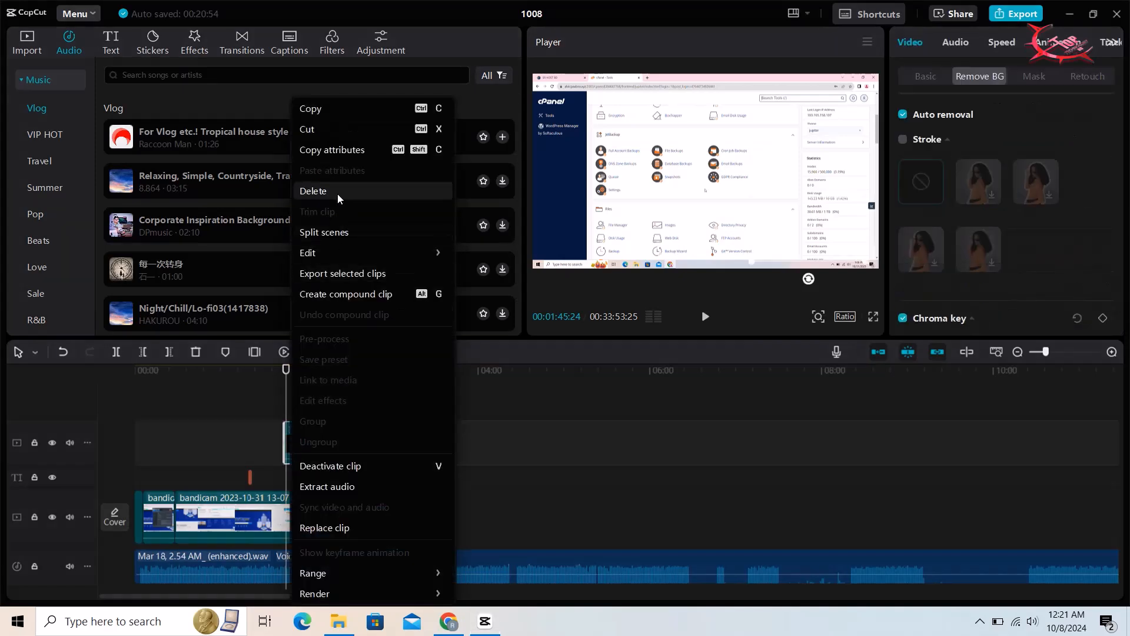
pyautogui.click(337, 190)
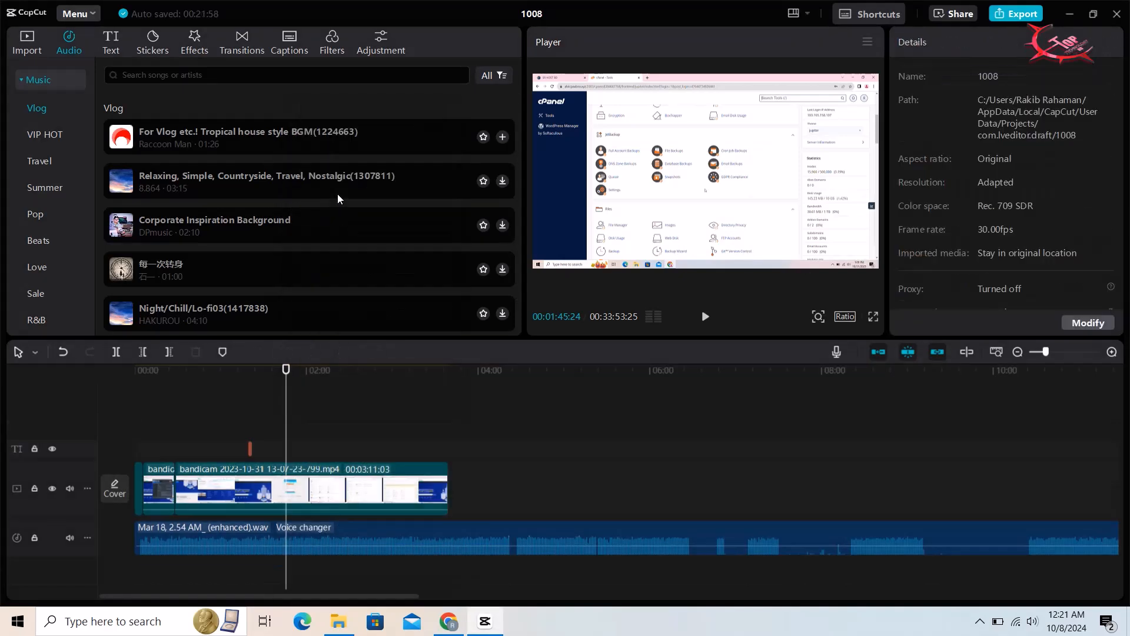
# - Add the trending LIKE sticker at 00:01:45:24, scaled to 41% and placed at X 1159, Y -669 in the frame's lower right
pyautogui.click(158, 52)
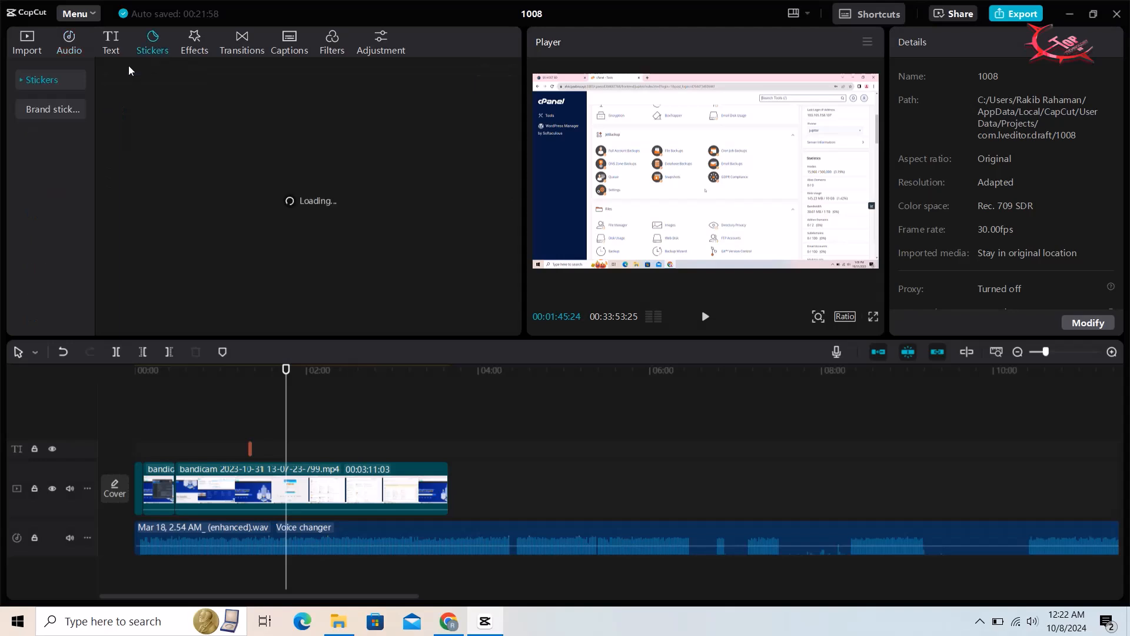
pyautogui.click(55, 119)
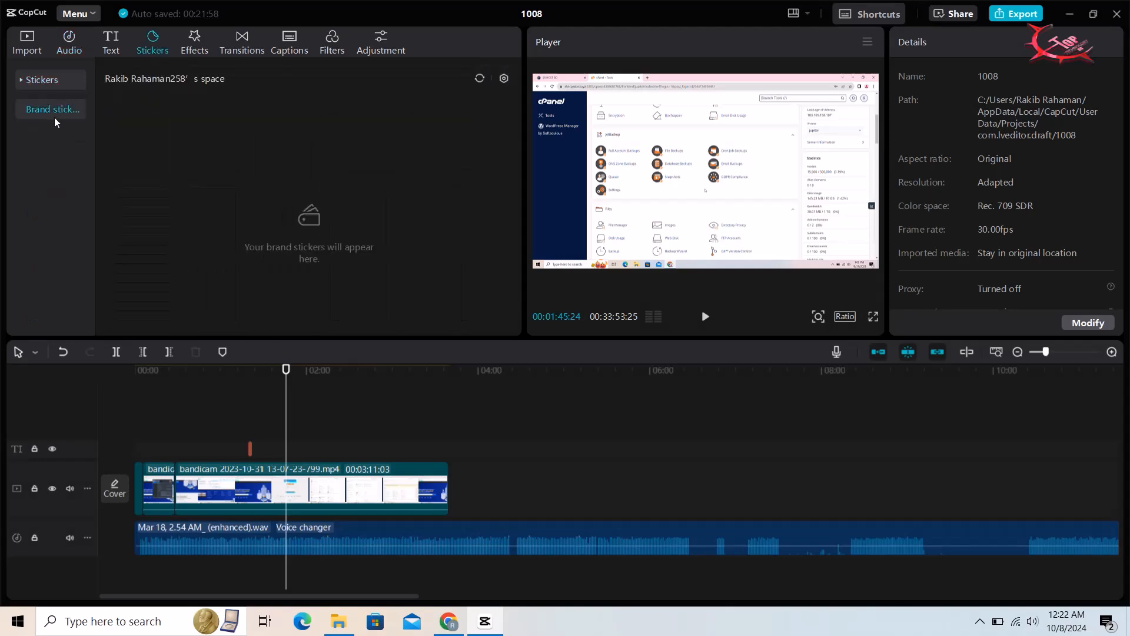
pyautogui.click(54, 79)
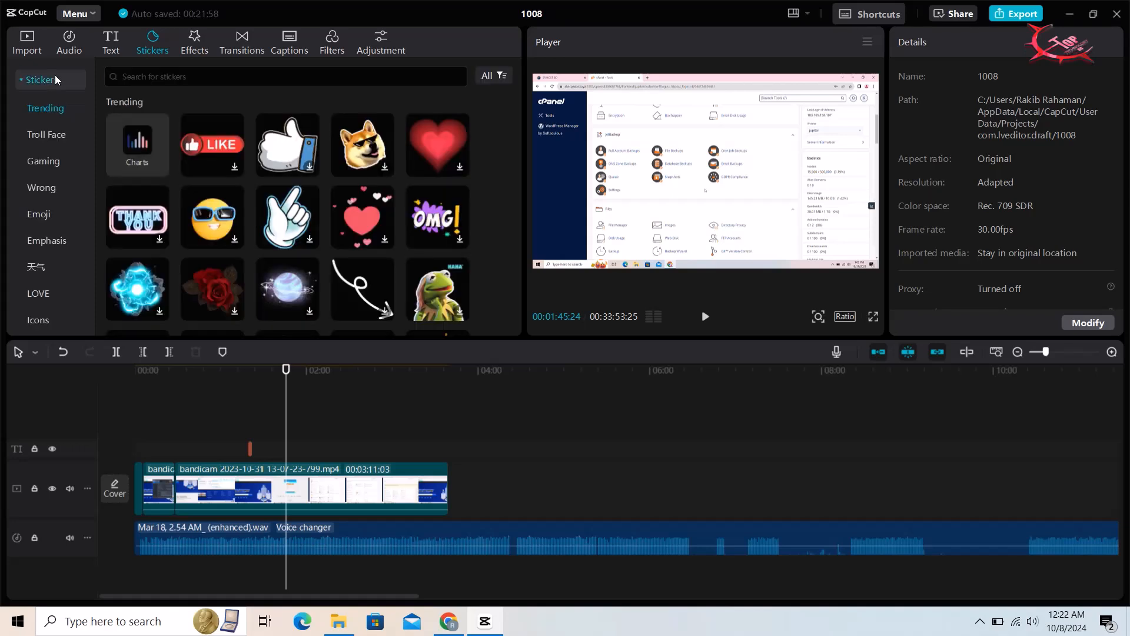
pyautogui.scroll(-5, 219, 95)
pyautogui.scroll(5, 219, 95)
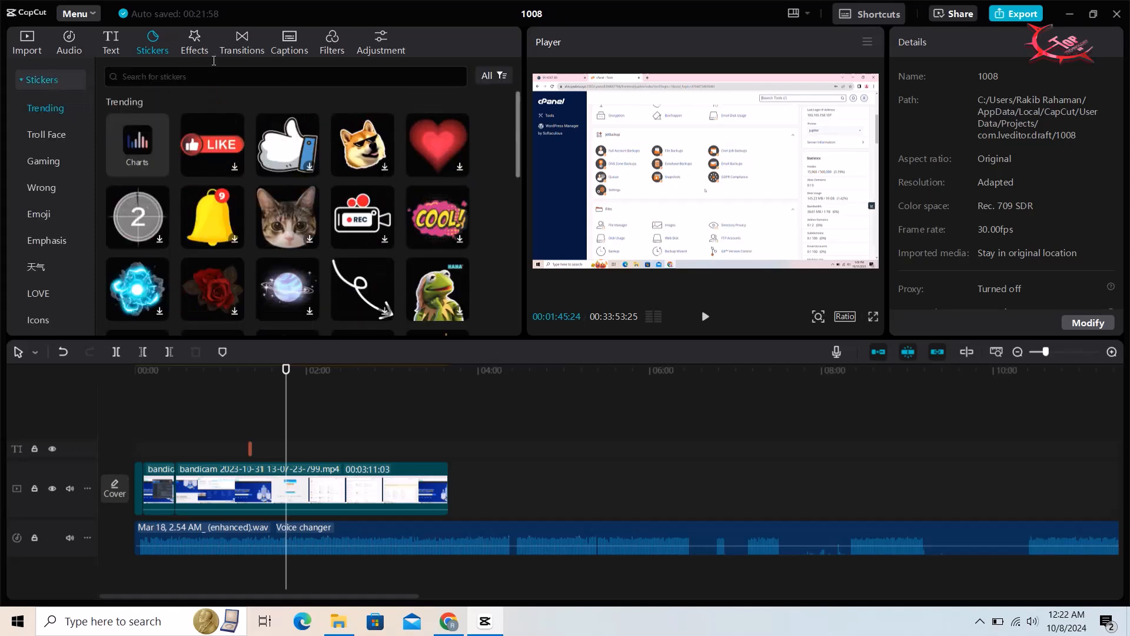
pyautogui.moveTo(262, 311); pyautogui.dragTo(279, 452)
pyautogui.click(287, 429)
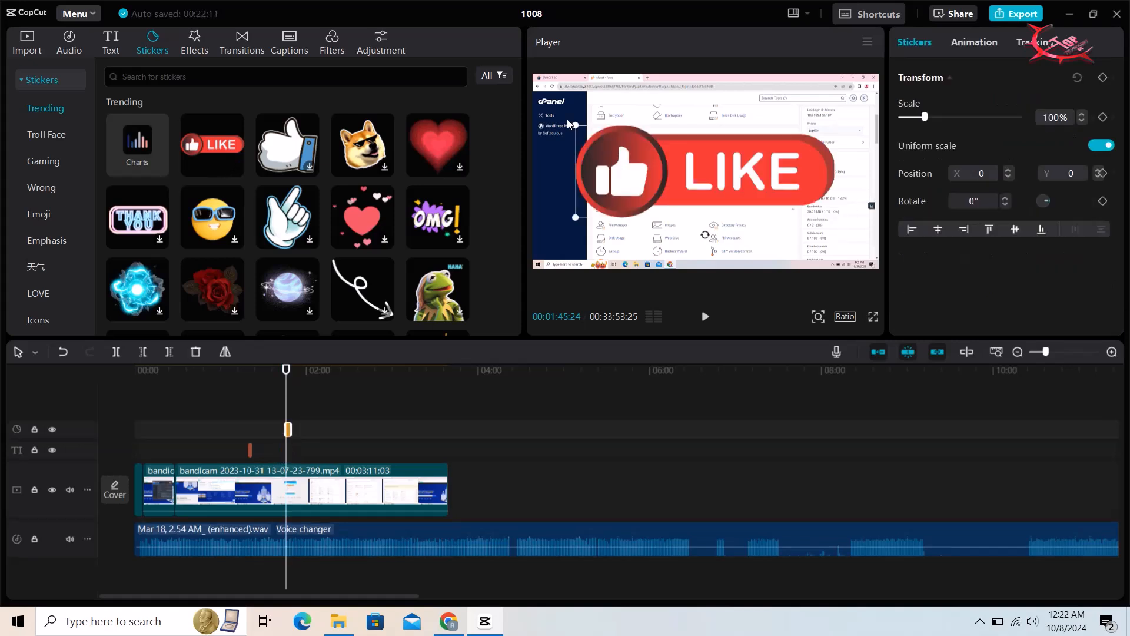
pyautogui.moveTo(576, 125); pyautogui.dragTo(796, 231)
# - Check the Gaming stickers and preview the third effect among the Trending video effects
pyautogui.scroll(-5, 247, 232)
pyautogui.click(75, 164)
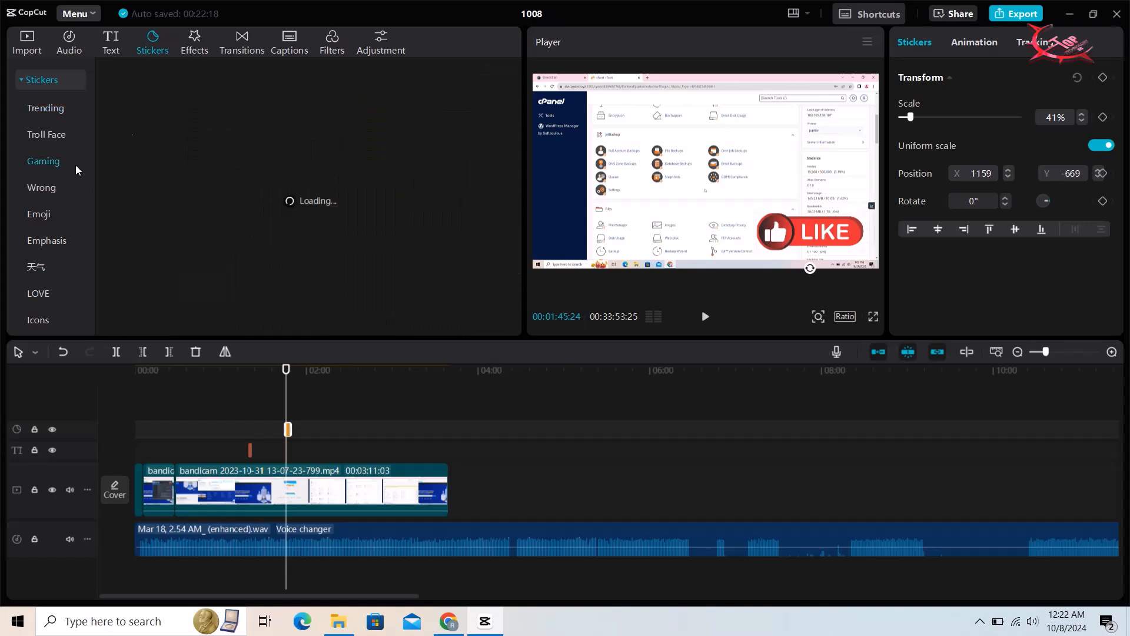
pyautogui.click(210, 43)
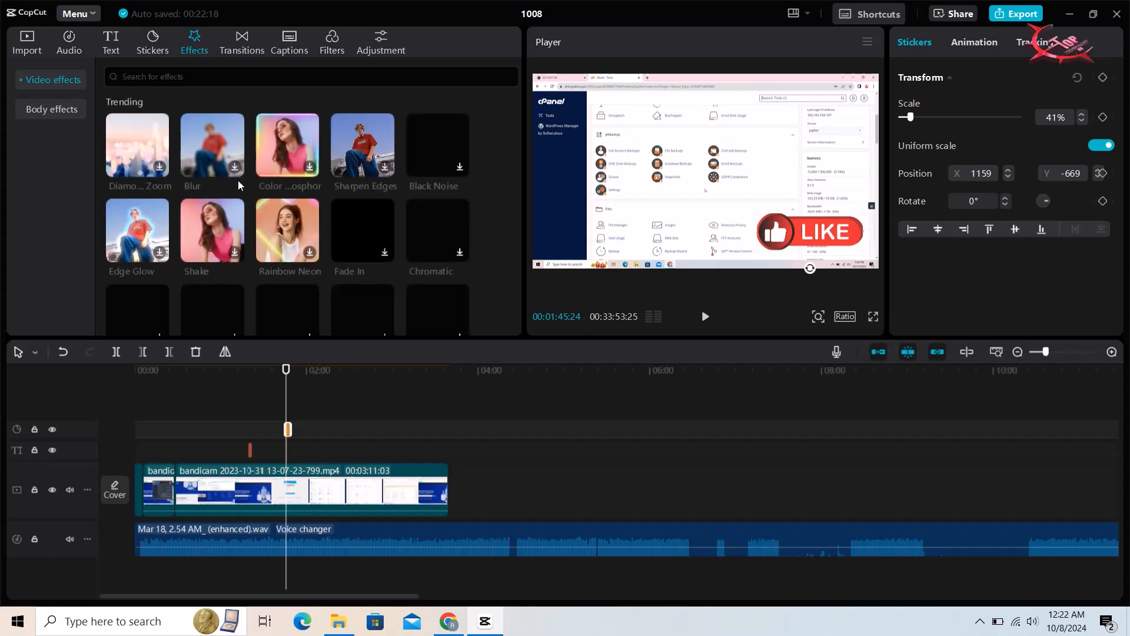
pyautogui.click(309, 167)
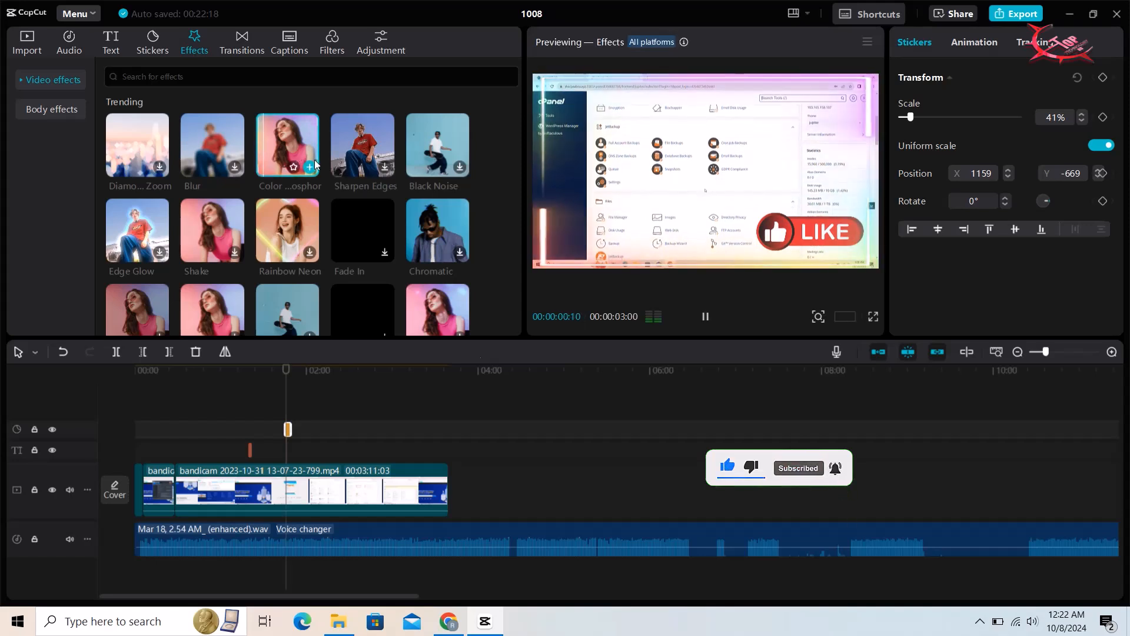
pyautogui.click(705, 321)
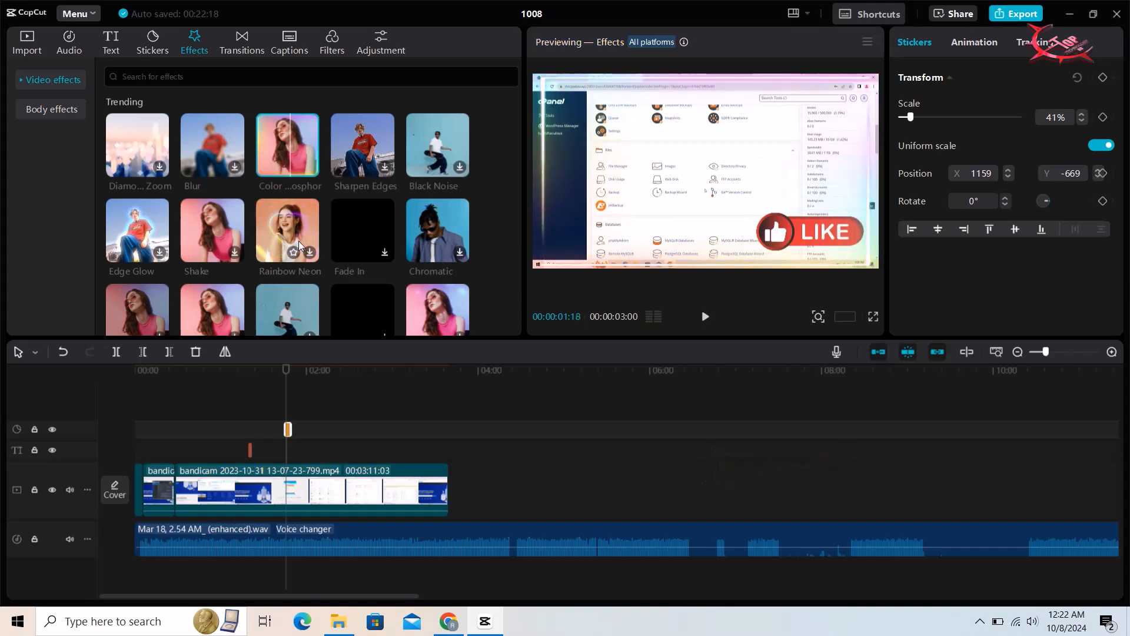
pyautogui.scroll(-10, 299, 246)
pyautogui.scroll(10, 299, 246)
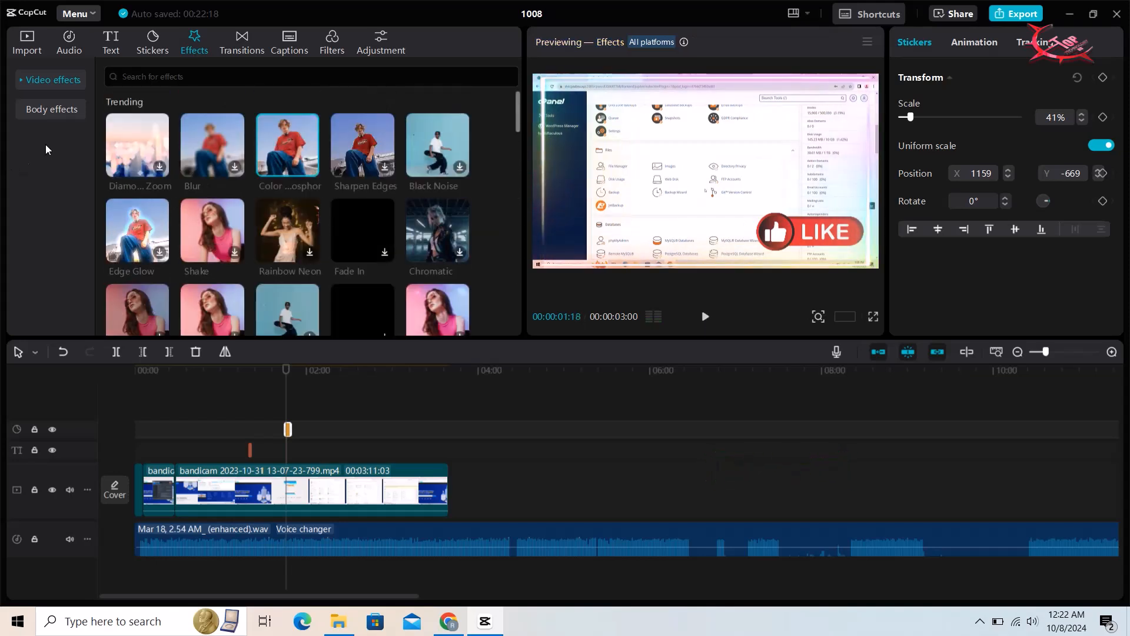
# - Browse the body effects and the Nightclub and Light Effects categories of the video effects
pyautogui.click(65, 113)
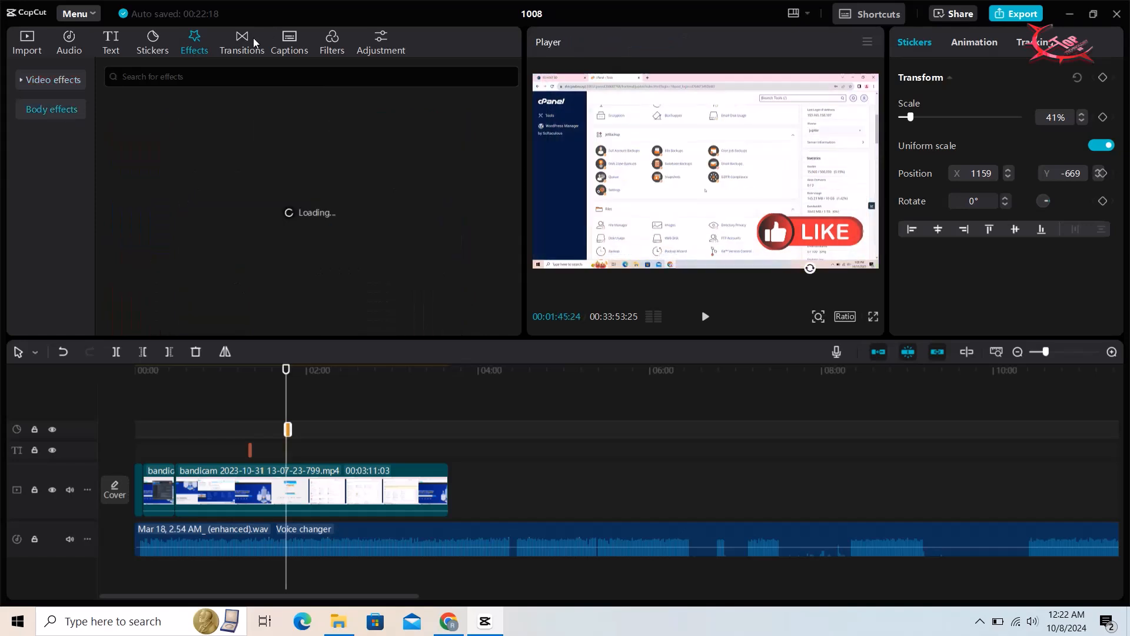
pyautogui.click(50, 79)
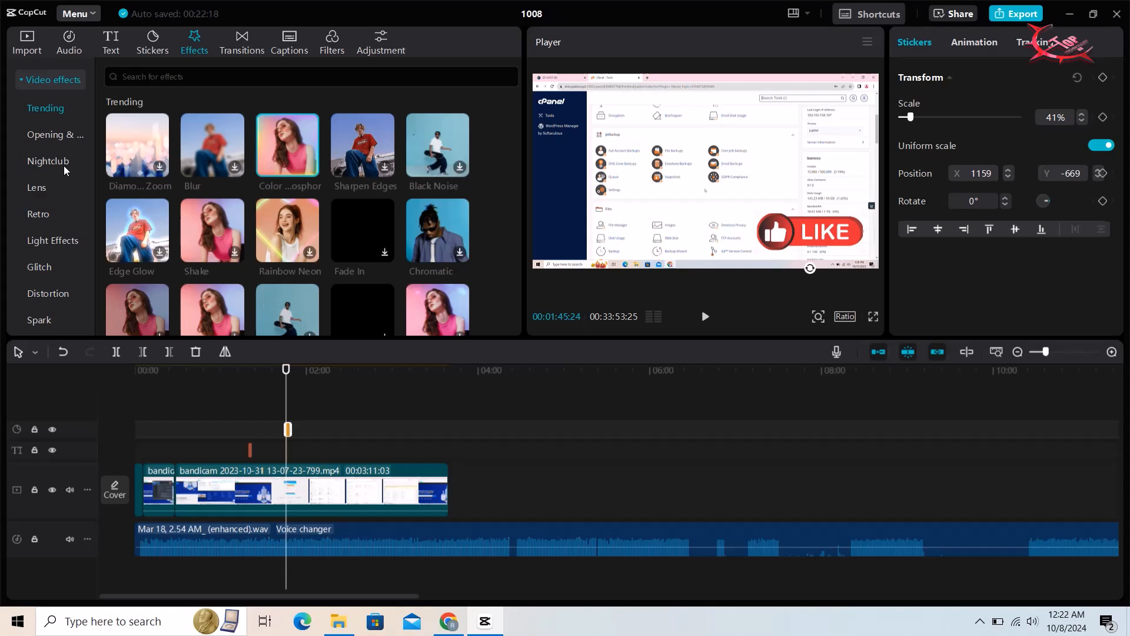
pyautogui.click(48, 161)
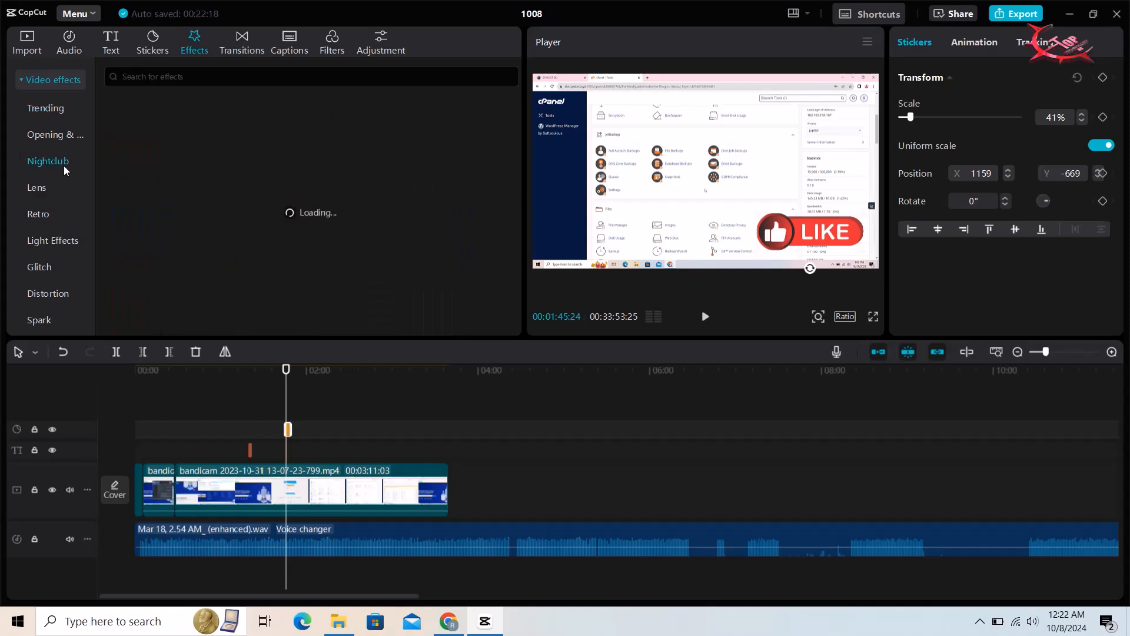
pyautogui.click(66, 247)
pyautogui.scroll(-5, 66, 247)
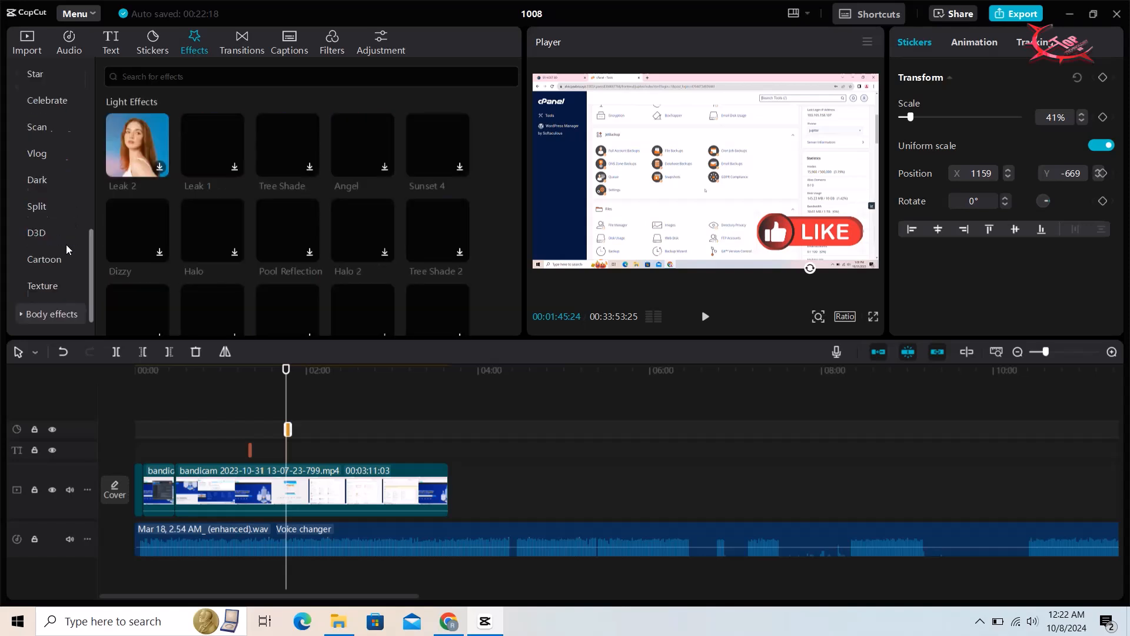
# - Preview the Black Fade transition from the Trending transitions
pyautogui.click(257, 51)
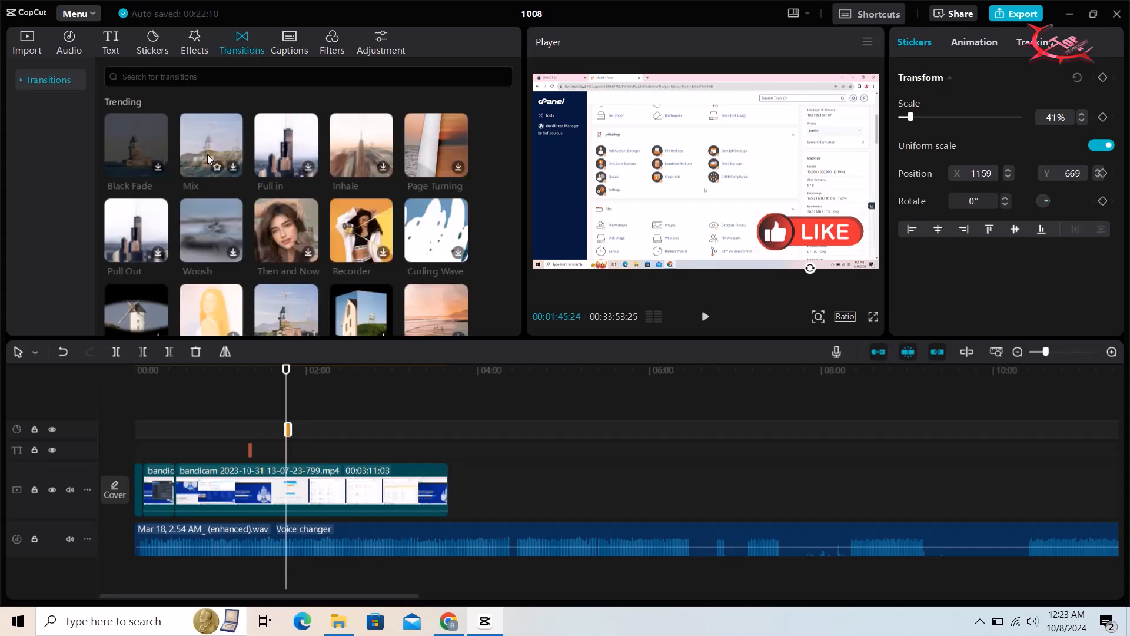
pyautogui.click(150, 167)
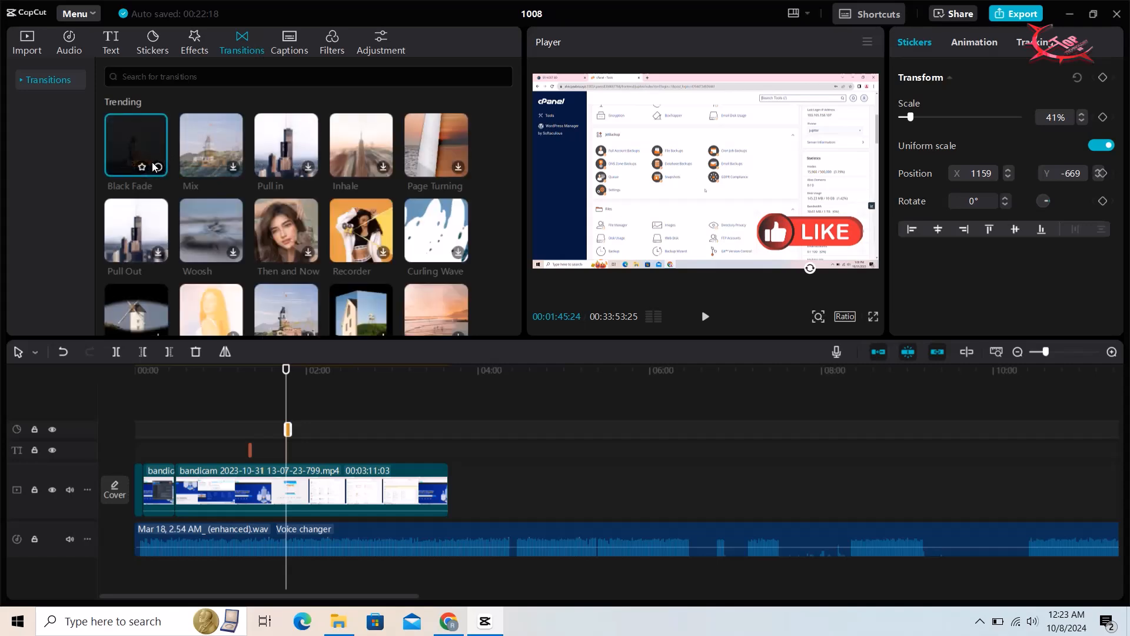
pyautogui.click(706, 317)
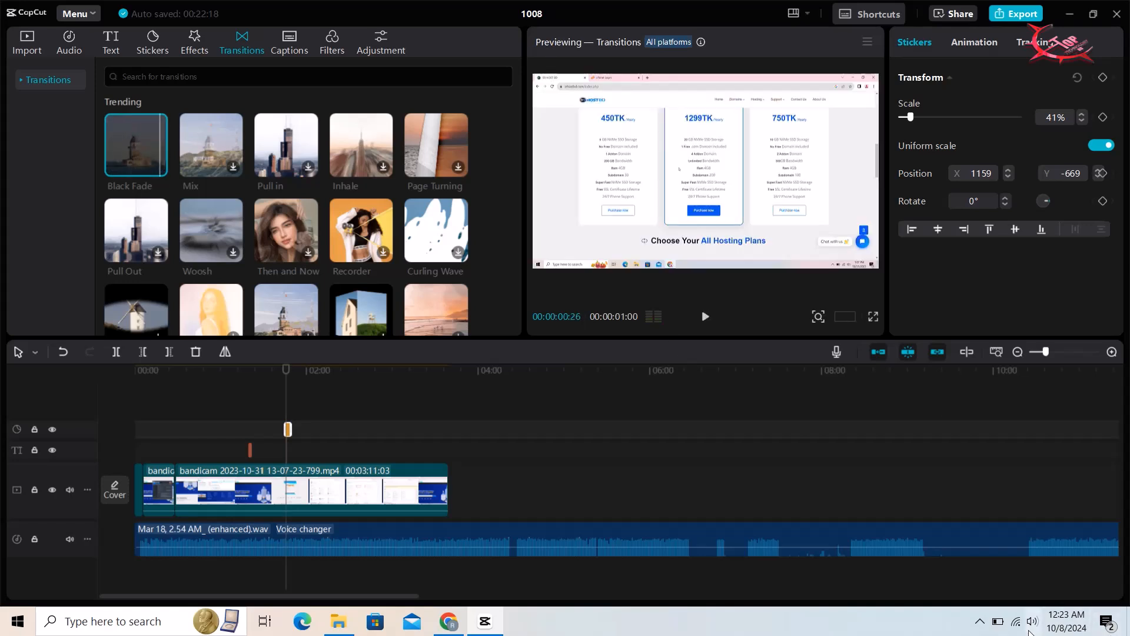
# - Examine the auto captions options and preview the Tan filter from the Featured filters
pyautogui.click(287, 43)
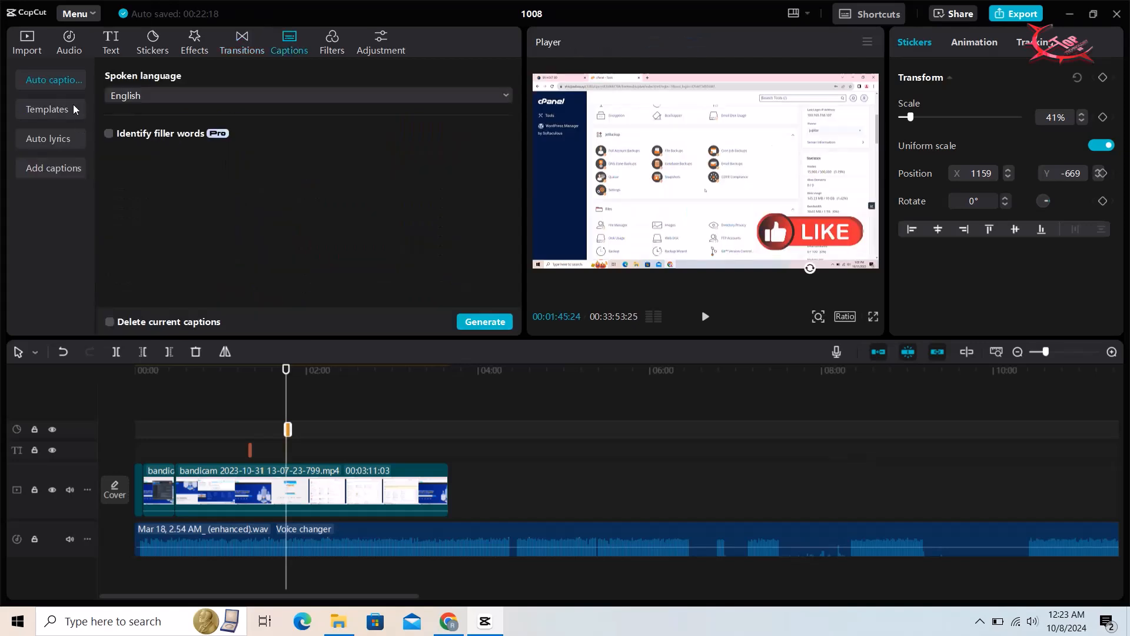
pyautogui.click(334, 37)
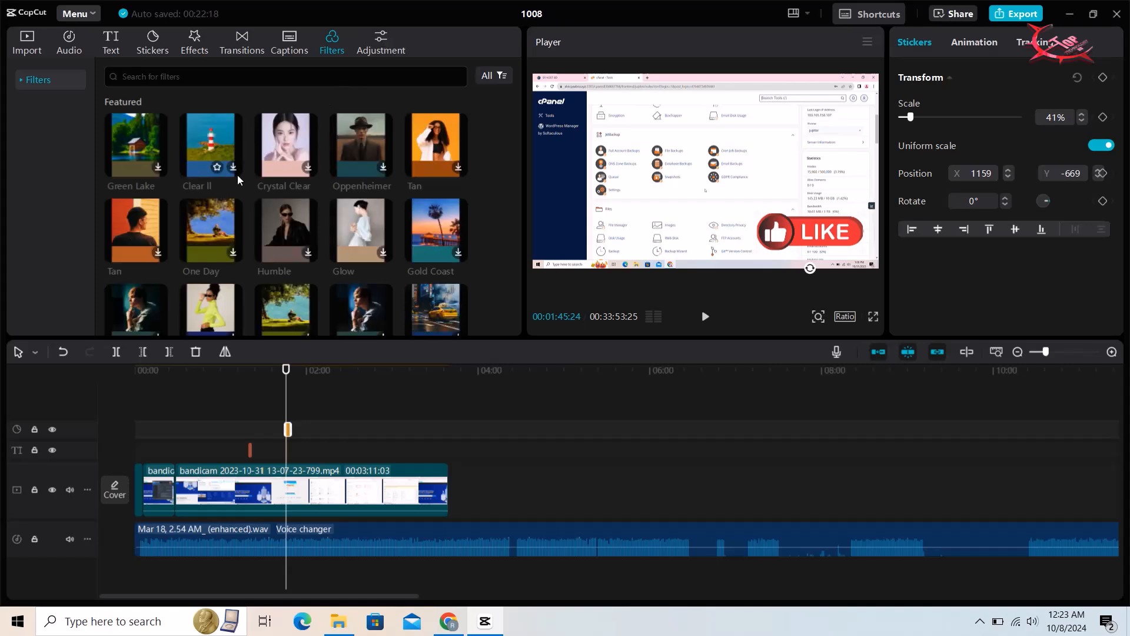
pyautogui.click(458, 169)
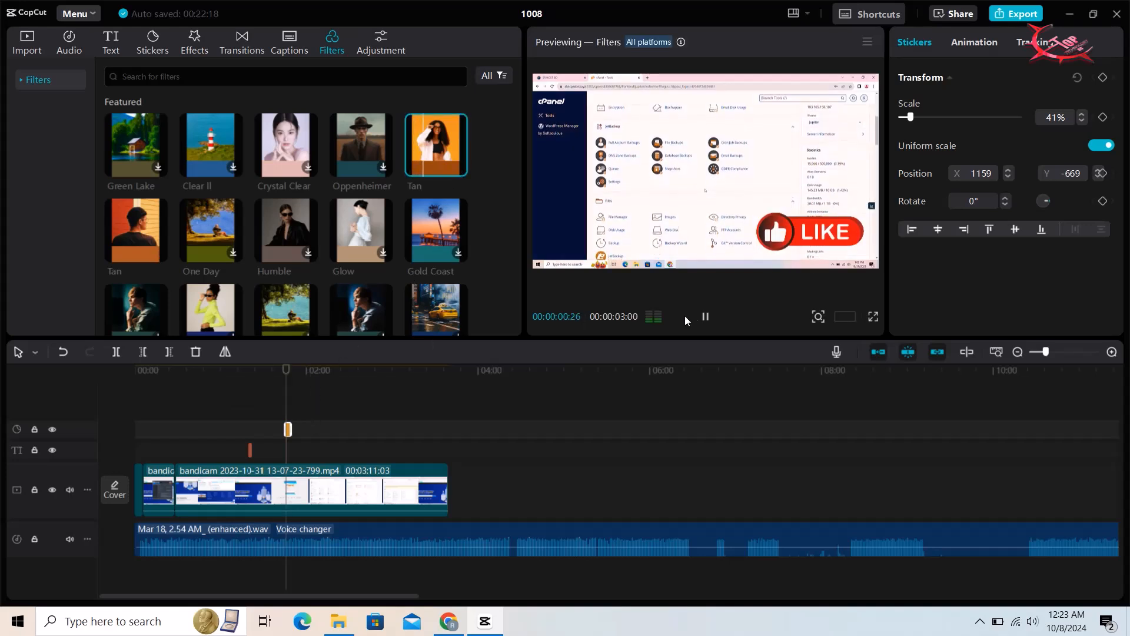
# - Lengthen the LIKE sticker clip slightly and extend the "top Technology bd" text clip almost to the end of the main video
pyautogui.click(706, 316)
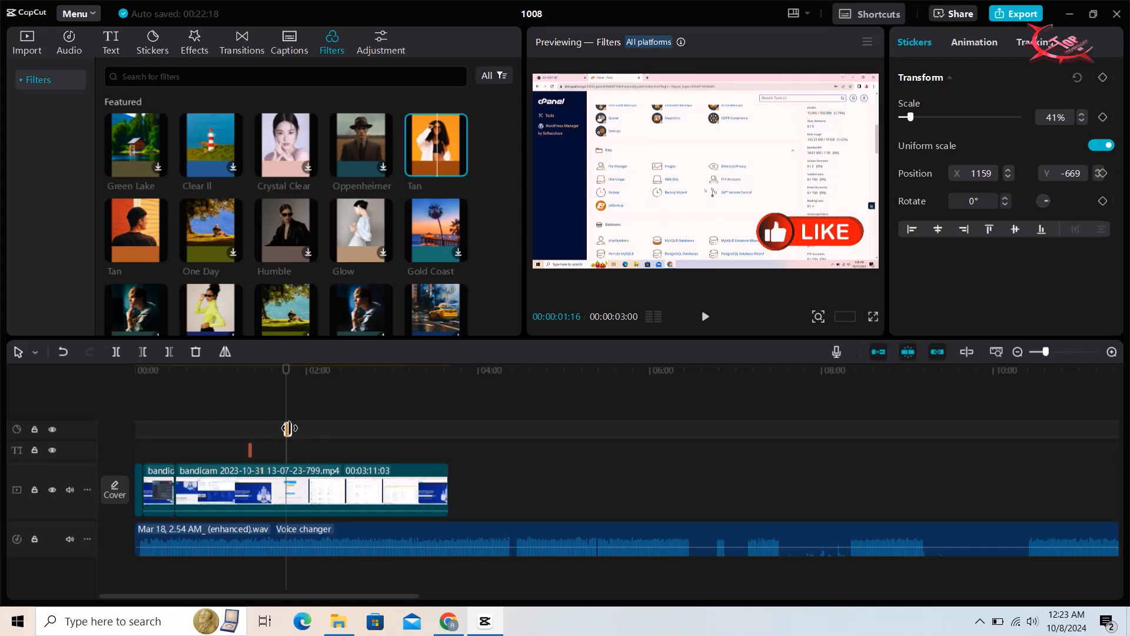
pyautogui.moveTo(288, 428); pyautogui.dragTo(299, 462)
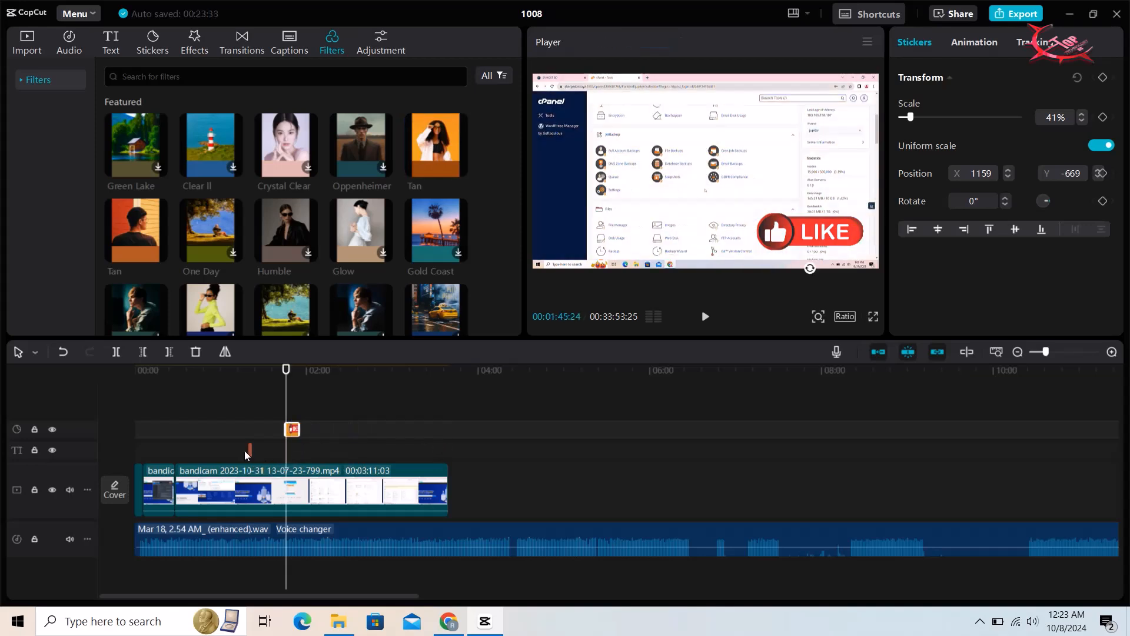
pyautogui.click(251, 380)
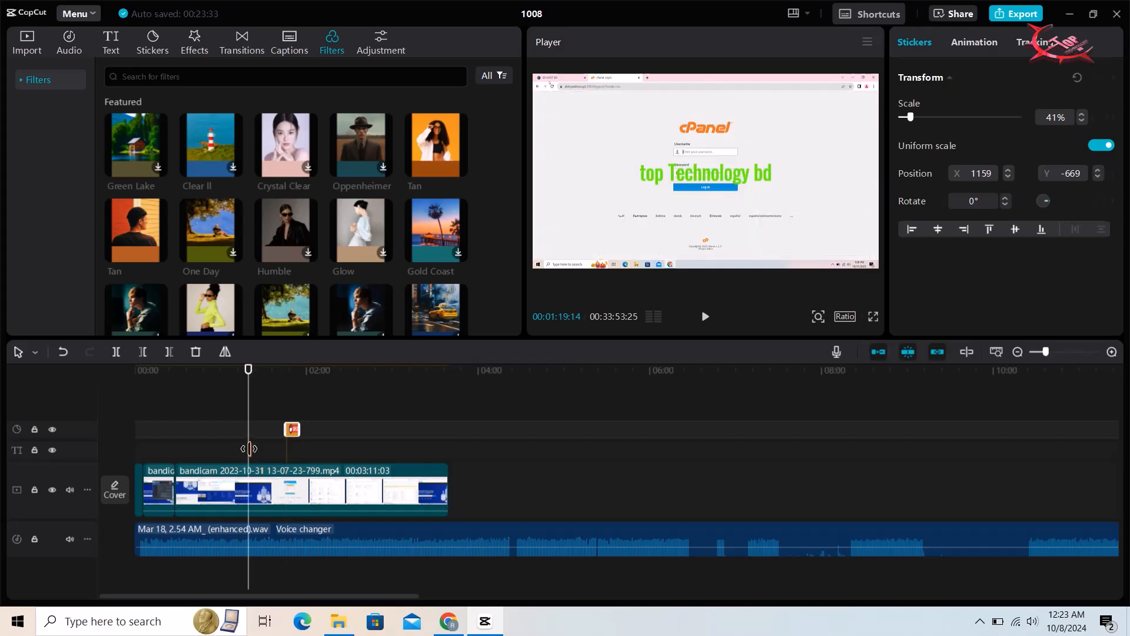
pyautogui.click(249, 448)
pyautogui.moveTo(249, 449); pyautogui.dragTo(440, 457)
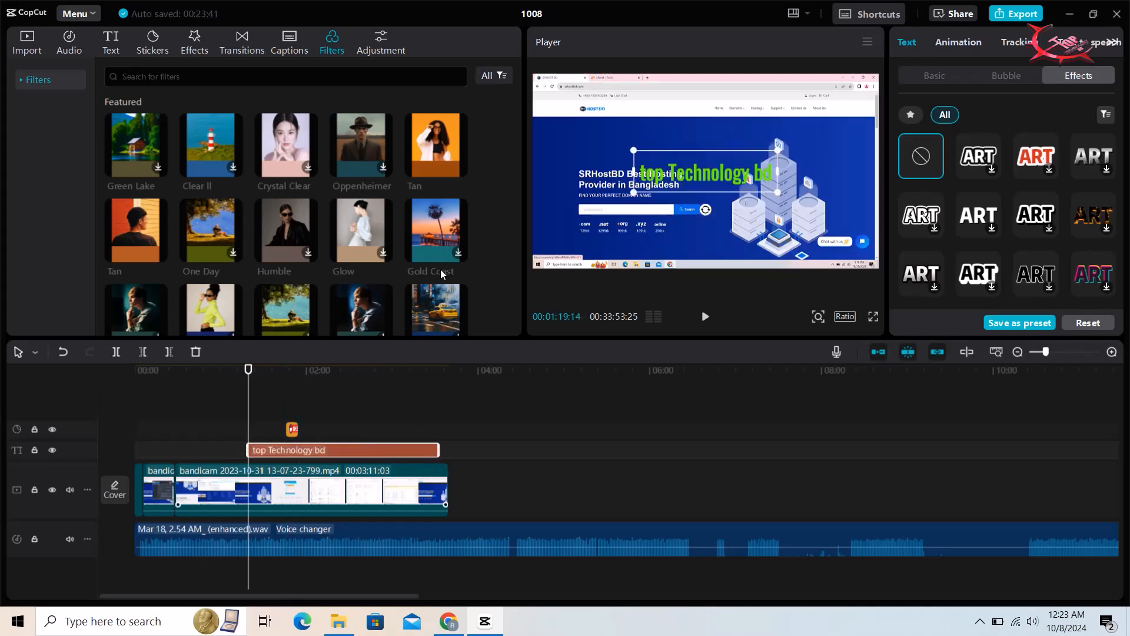
# - Check the custom adjustment option and the saved adjustment presets
pyautogui.click(368, 47)
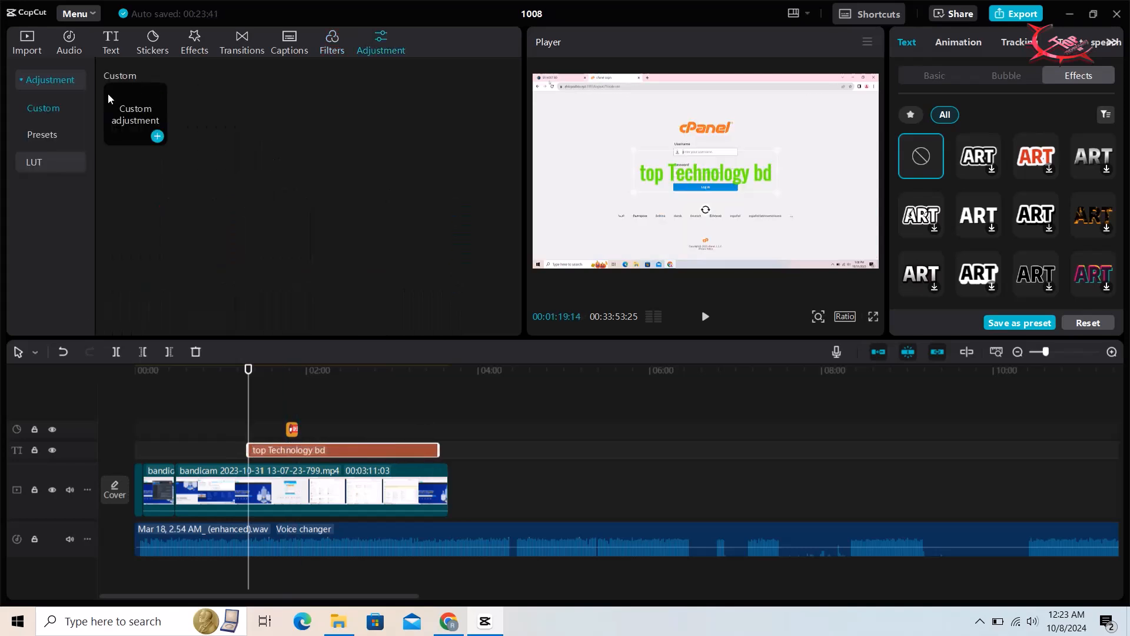
pyautogui.click(42, 135)
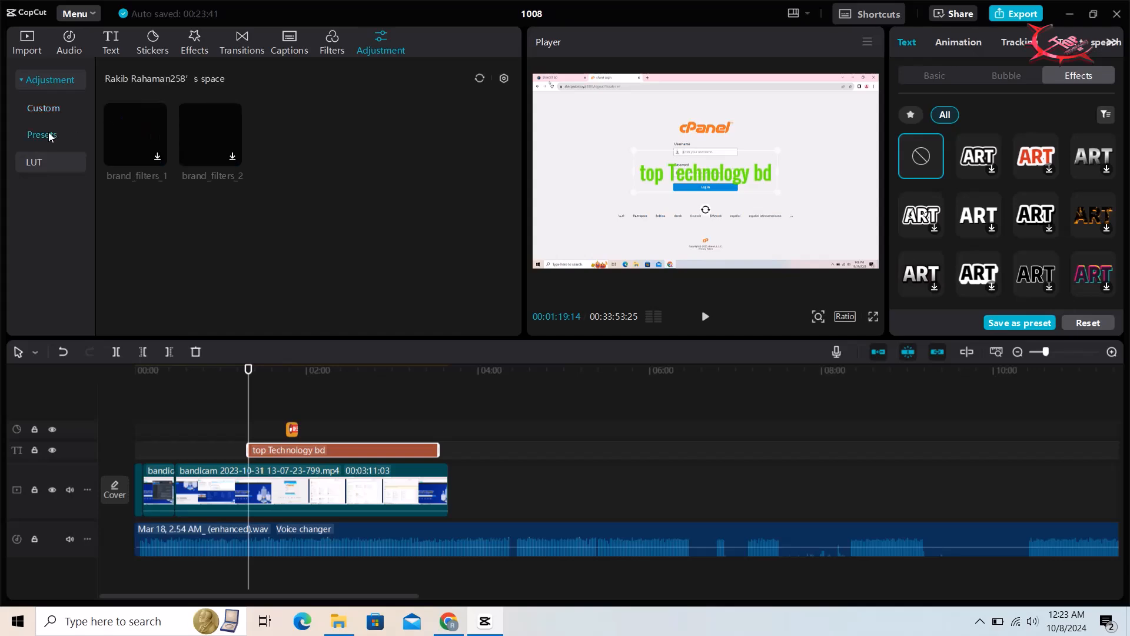
# - Add the top_technology_bd.png logo from the photo folder on Local Disk (D:) to a new track above the other clips
pyautogui.click(338, 622)
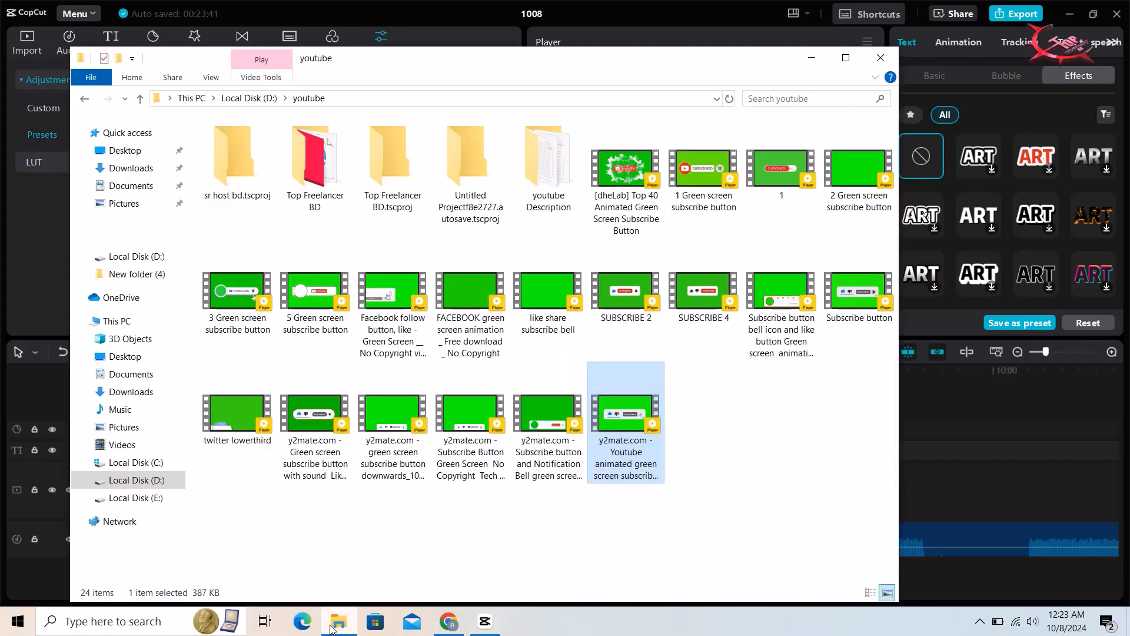
pyautogui.click(154, 478)
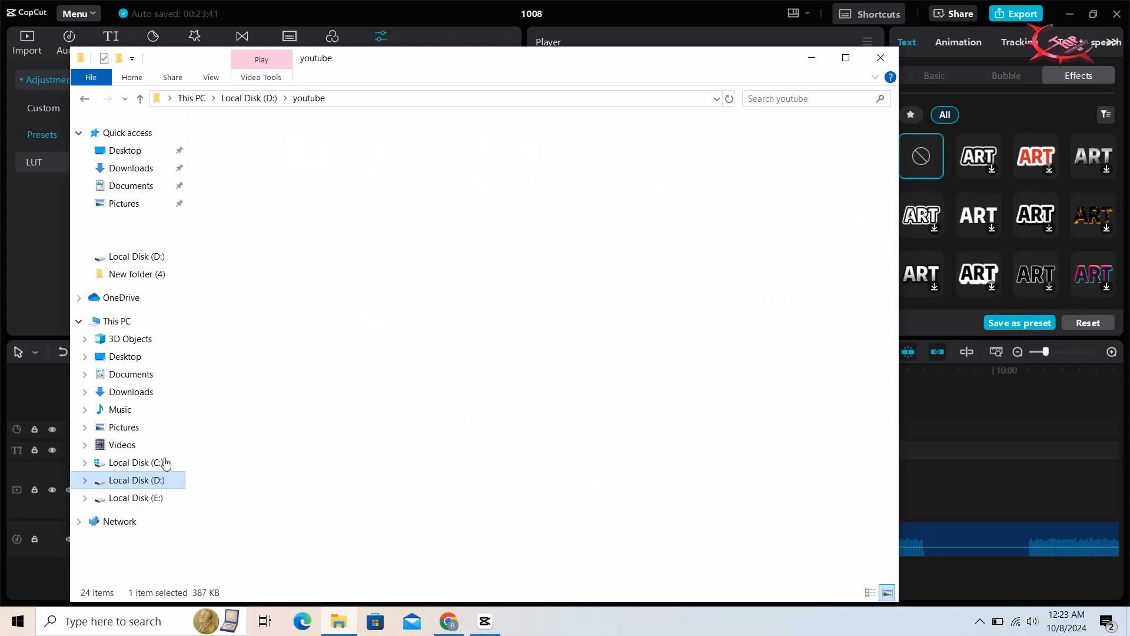
pyautogui.doubleClick(269, 245)
pyautogui.scroll(-3, 570, 384)
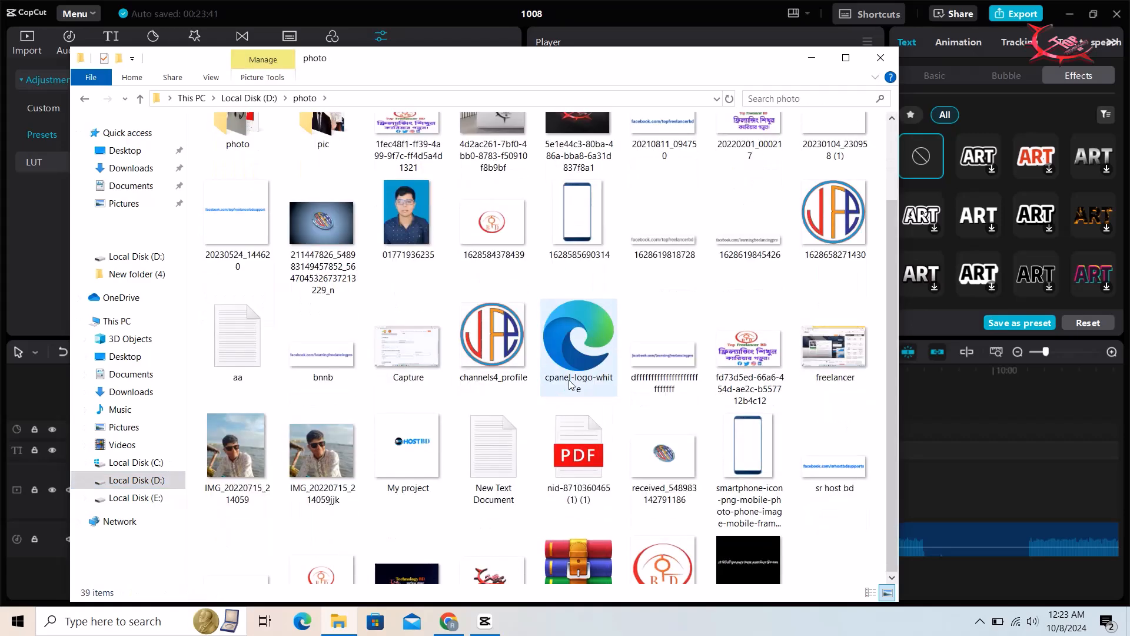
pyautogui.moveTo(494, 533); pyautogui.dragTo(944, 492)
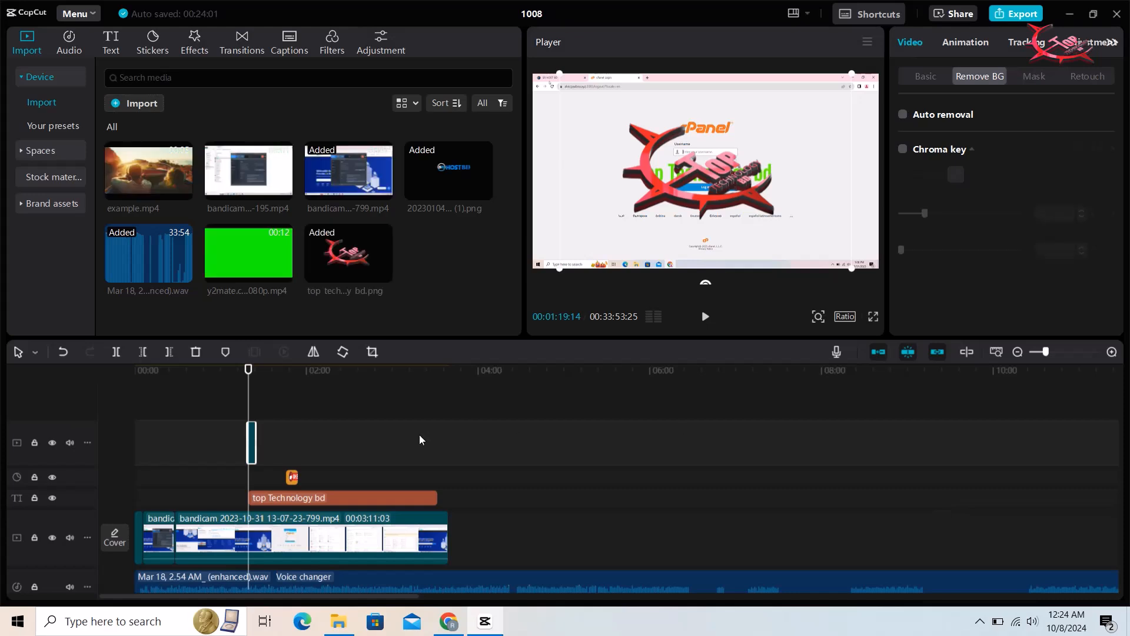
# - Stretch the top_technology_bd.png clip from the timeline start to the end of the main video, about 00:03:39:12 long
pyautogui.moveTo(255, 432); pyautogui.dragTo(377, 438)
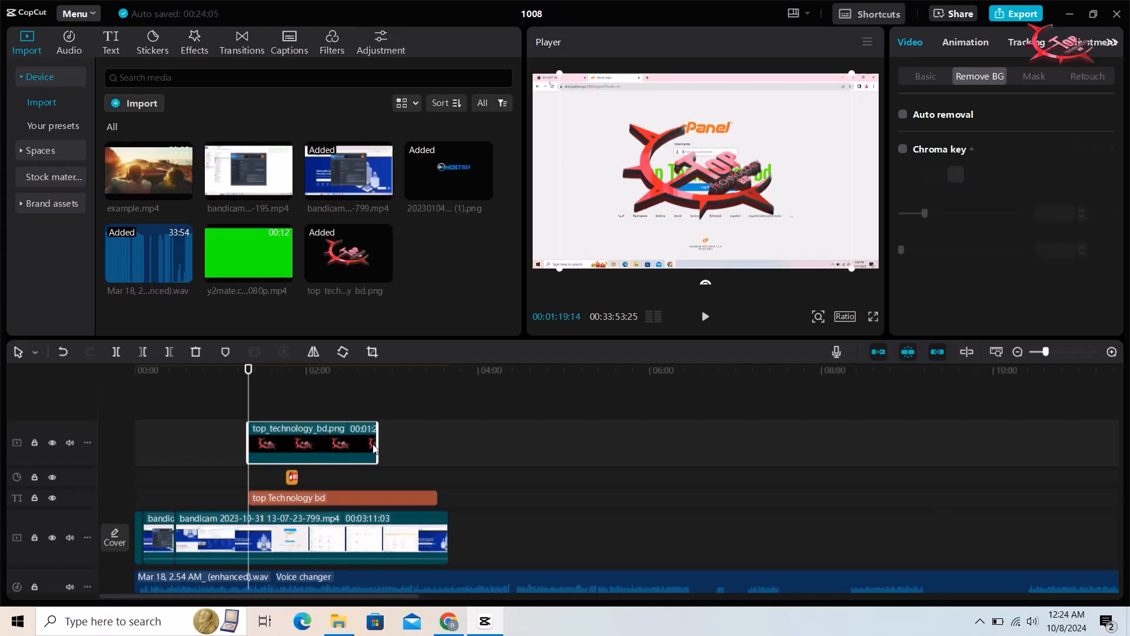
pyautogui.moveTo(377, 447); pyautogui.dragTo(445, 469)
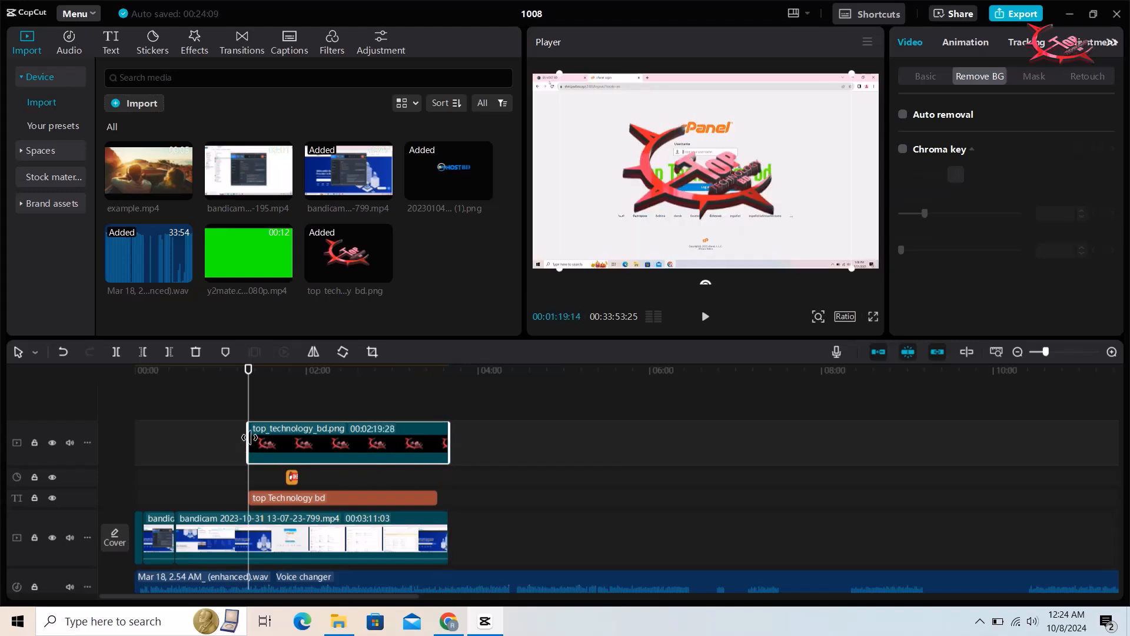
pyautogui.moveTo(246, 439); pyautogui.dragTo(115, 453)
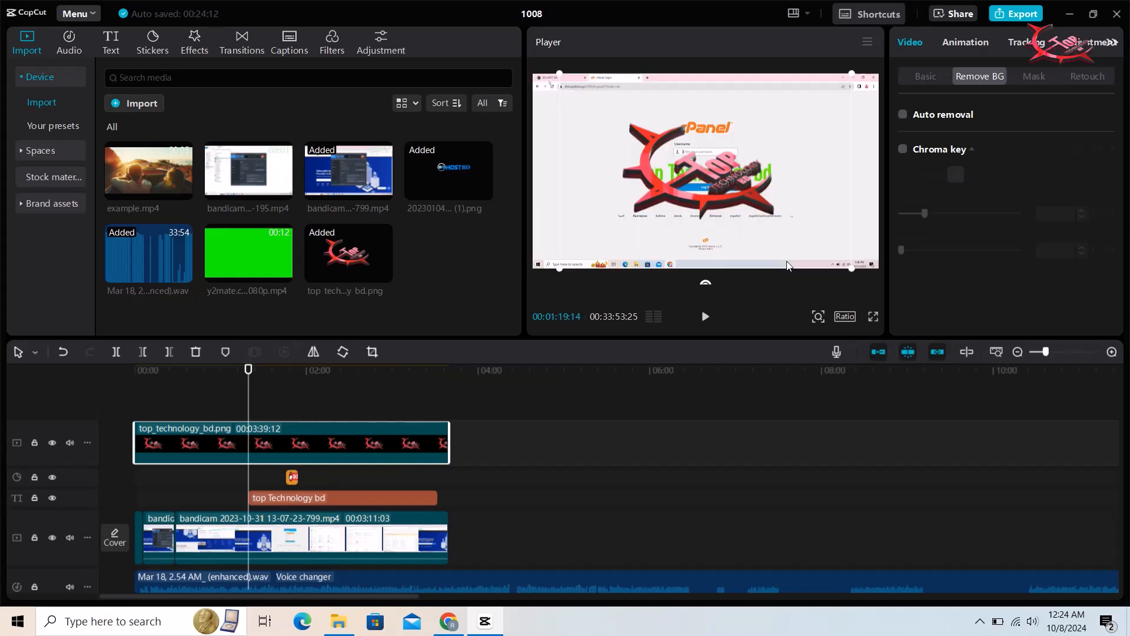
# - Scale the logo down to a small size and place it in the upper-right corner of the video frame
pyautogui.moveTo(559, 269); pyautogui.dragTo(776, 151)
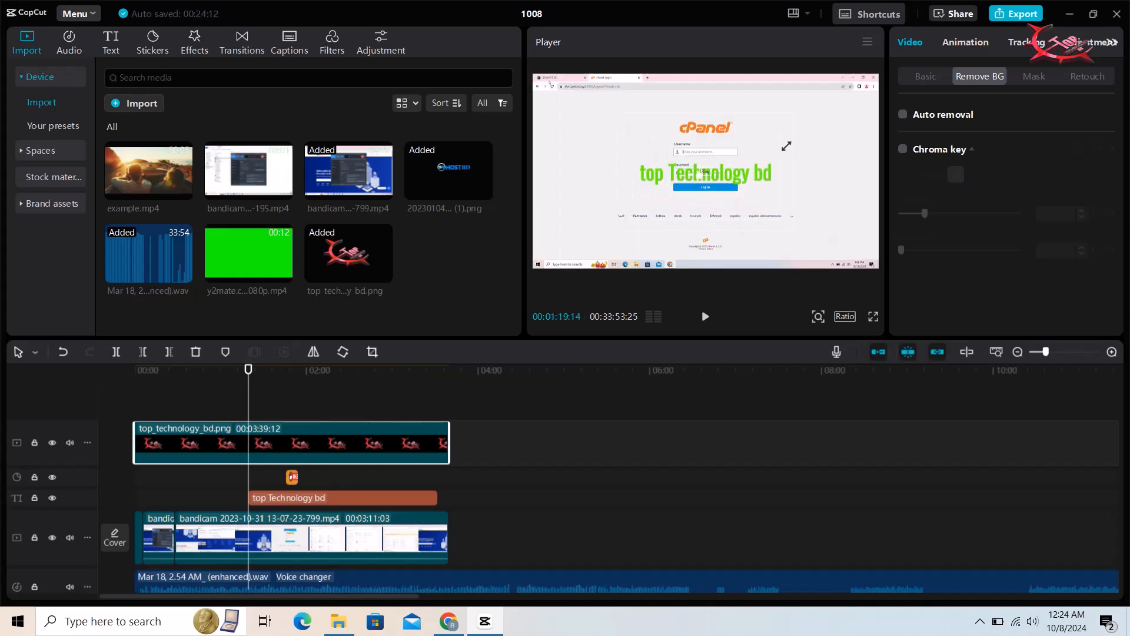
pyautogui.moveTo(709, 183); pyautogui.dragTo(853, 111)
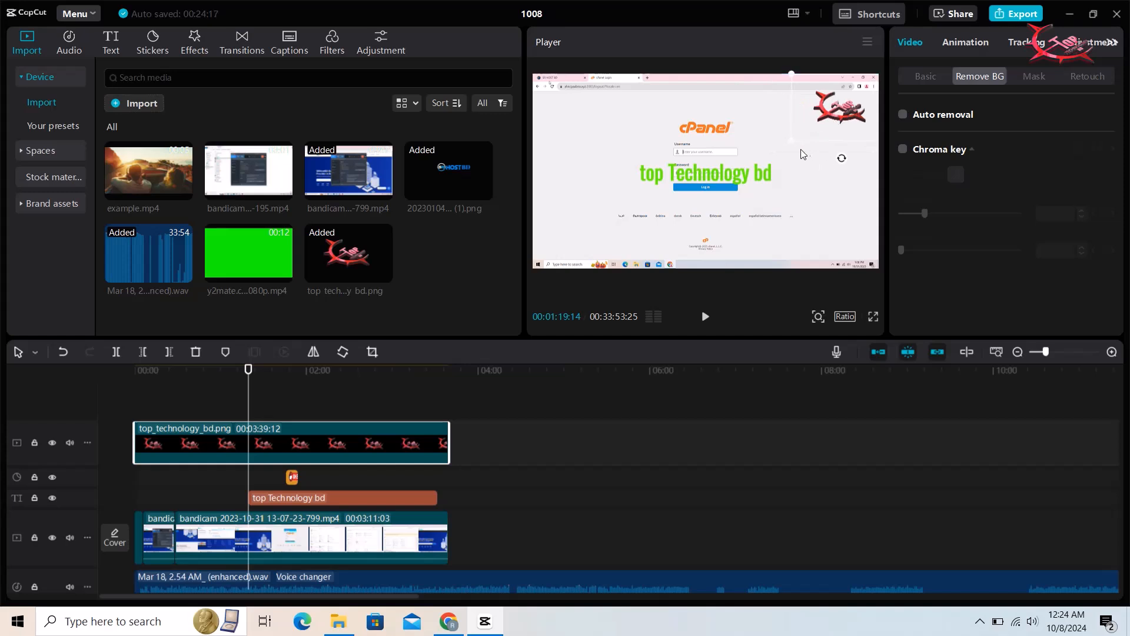
pyautogui.moveTo(792, 142); pyautogui.dragTo(804, 132)
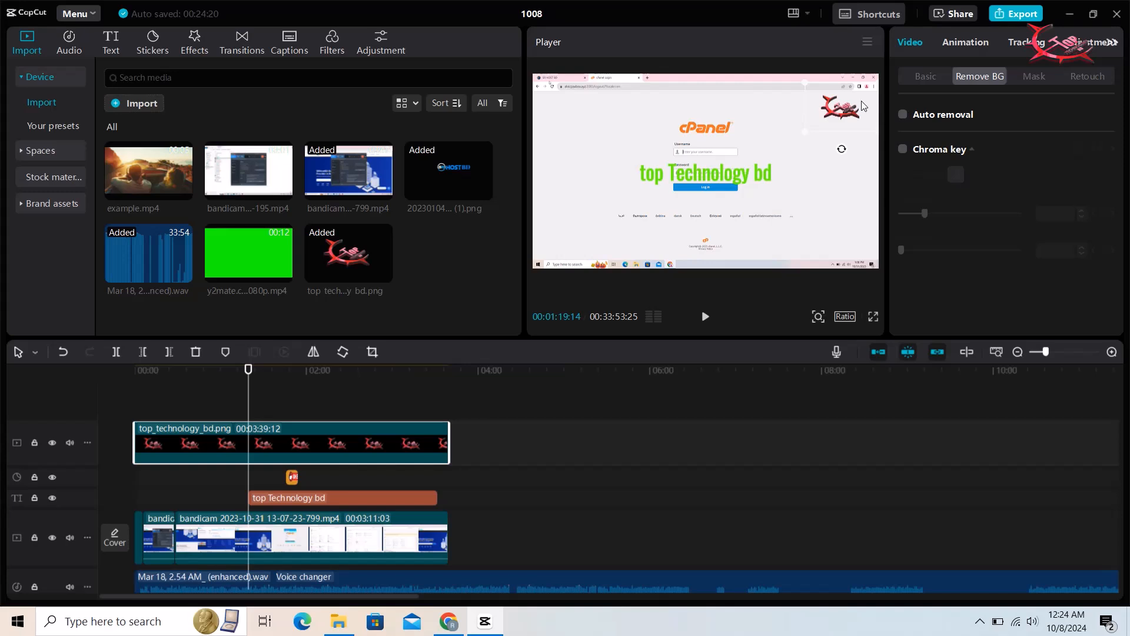
pyautogui.moveTo(848, 106); pyautogui.dragTo(848, 97)
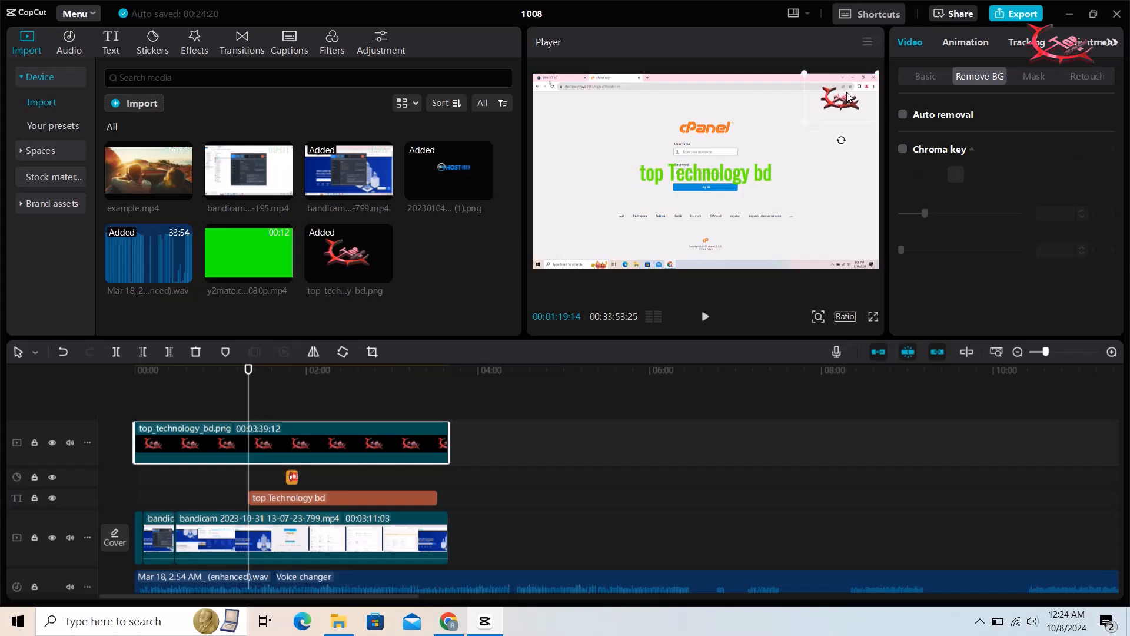
# - Restore the editor to a smaller window and look through the main menu's file, additional and account options
pyautogui.click(1094, 13)
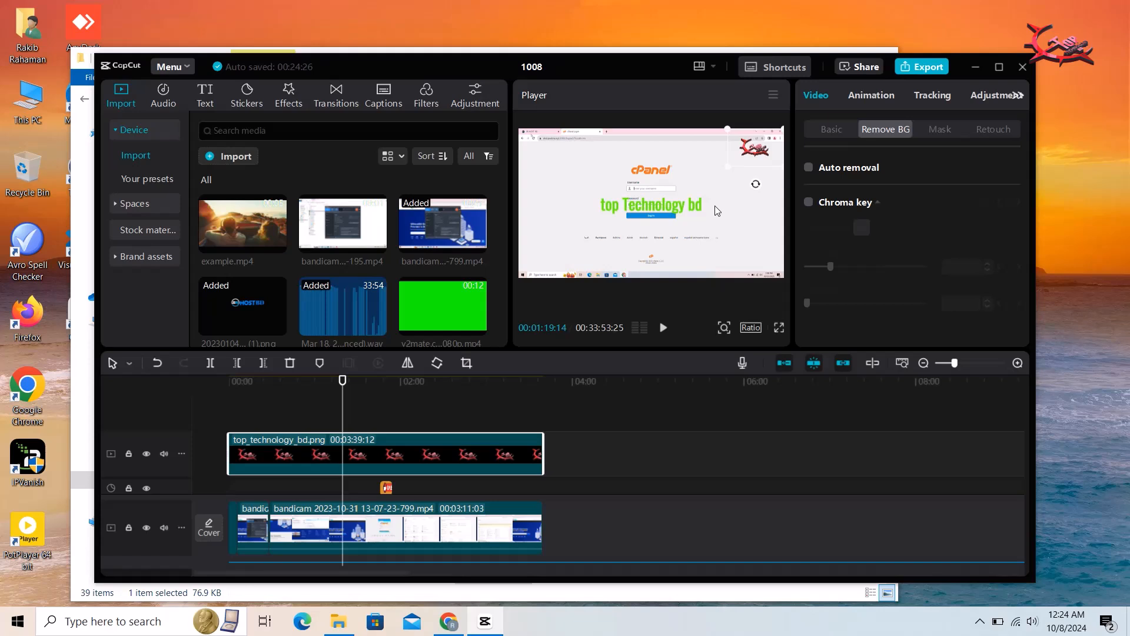
pyautogui.click(173, 66)
pyautogui.moveTo(195, 108)
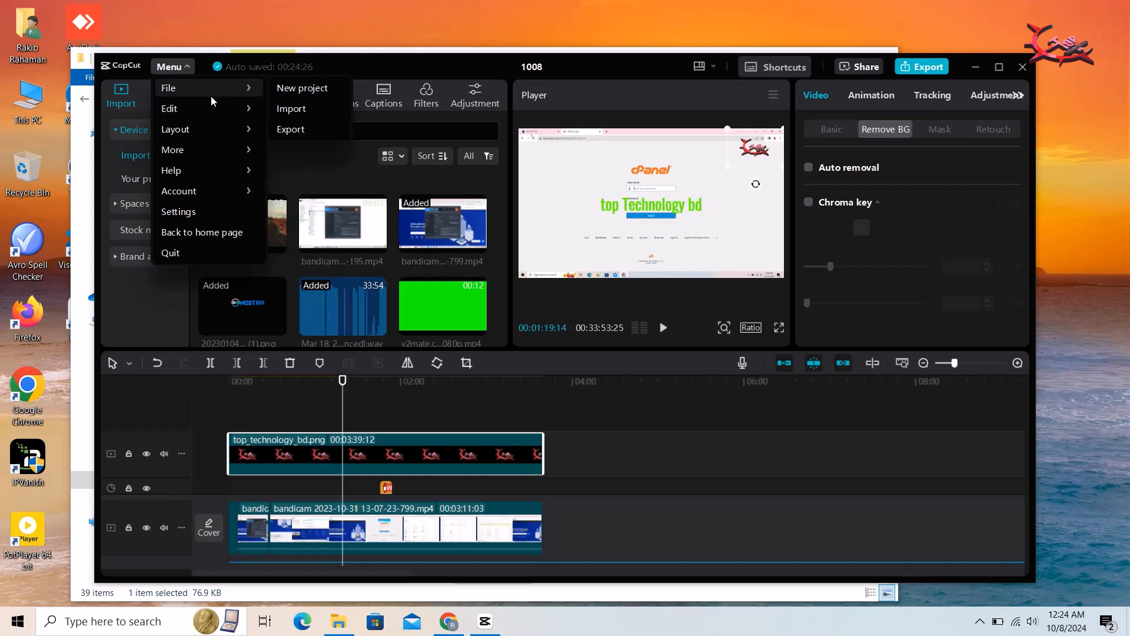
pyautogui.moveTo(197, 151)
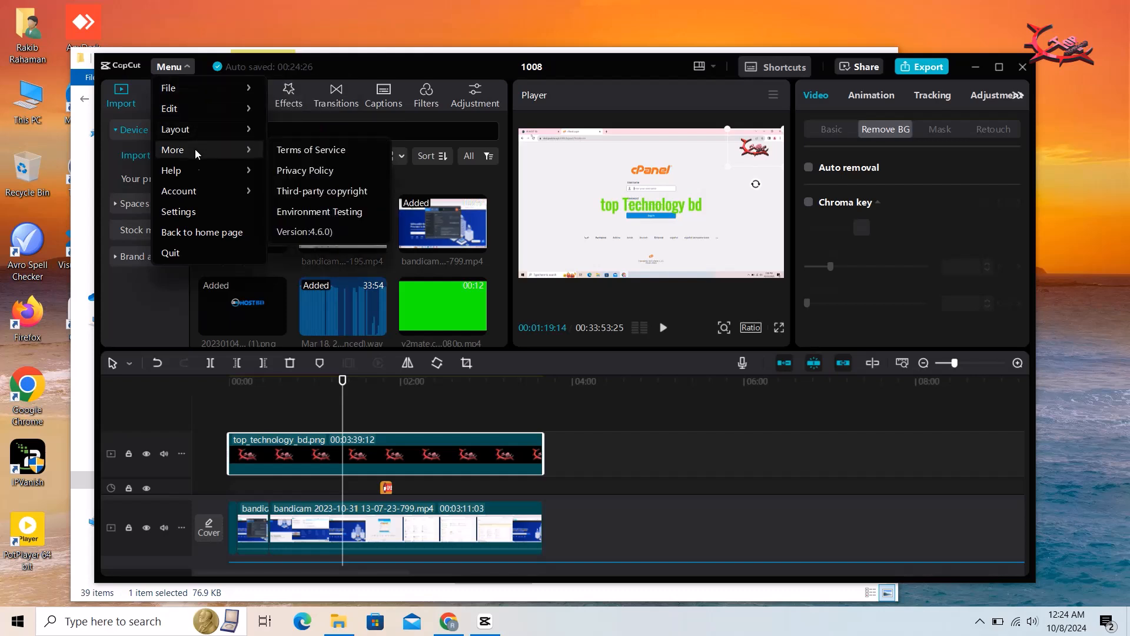
pyautogui.moveTo(196, 193)
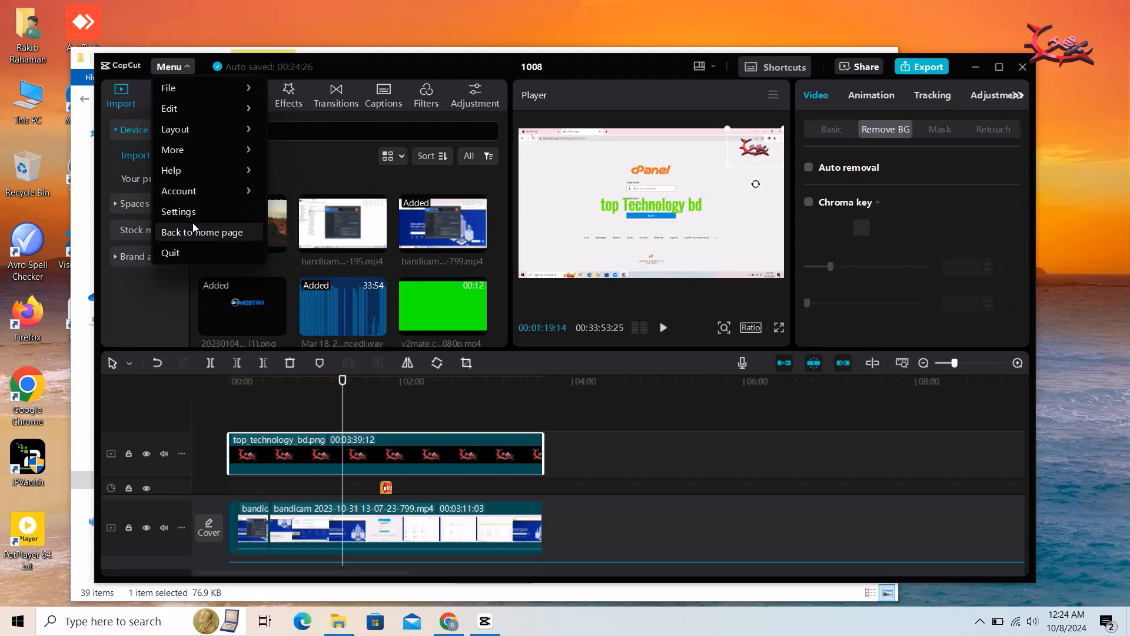
pyautogui.click(144, 292)
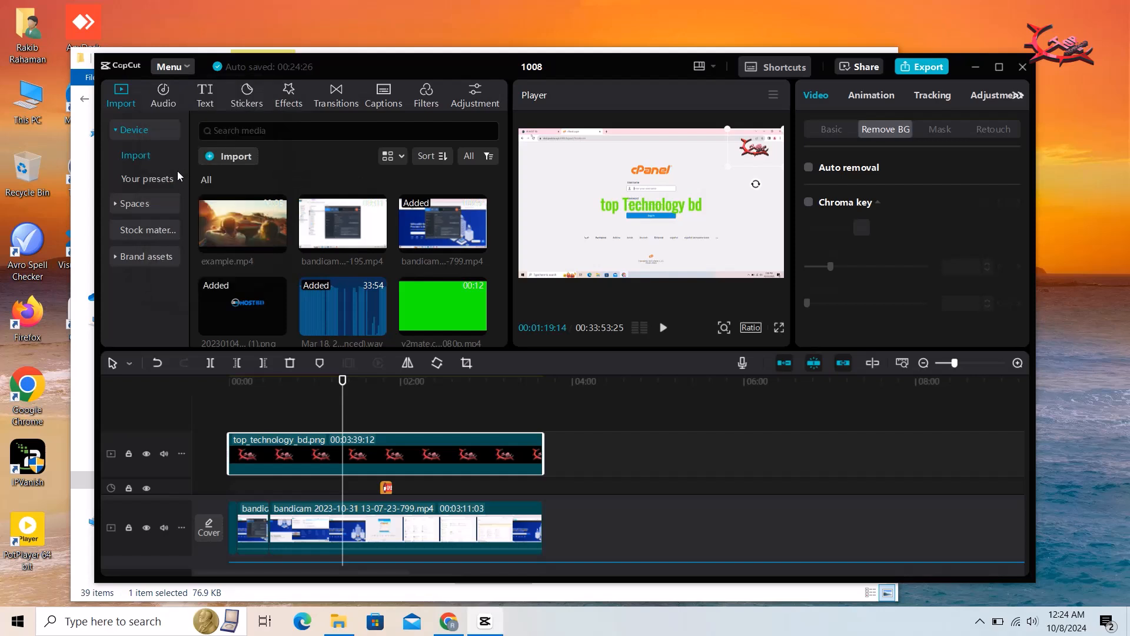
# - Export project 1008 as an mp4 video at 1080P and 30fps, with the H.264 codec and recommended bit rate
pyautogui.click(928, 68)
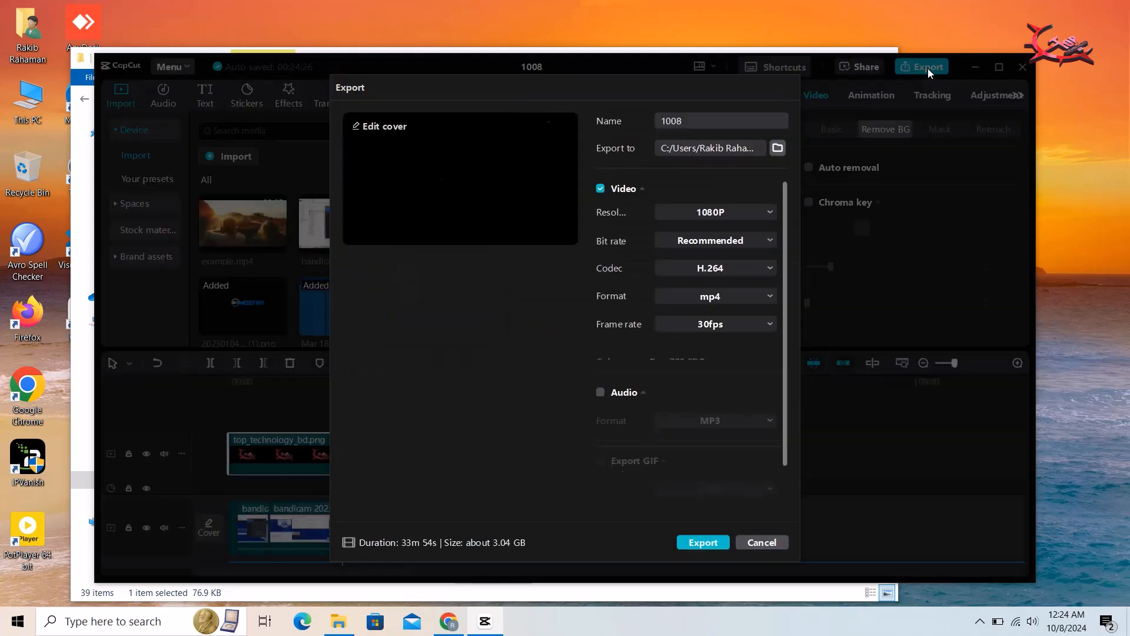
pyautogui.click(756, 215)
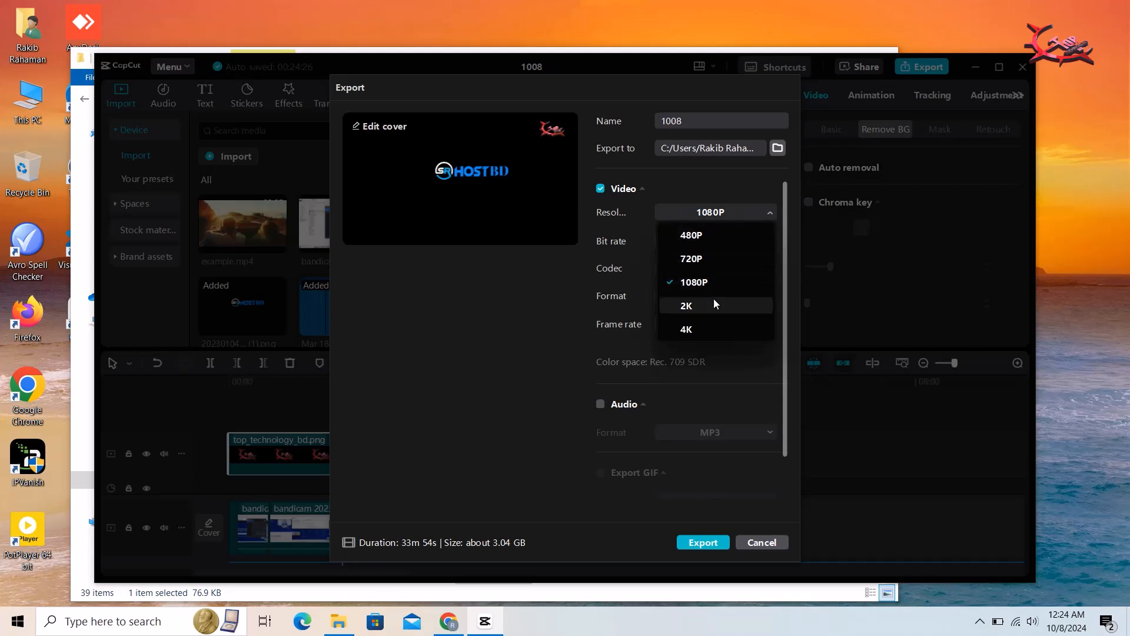
pyautogui.click(573, 375)
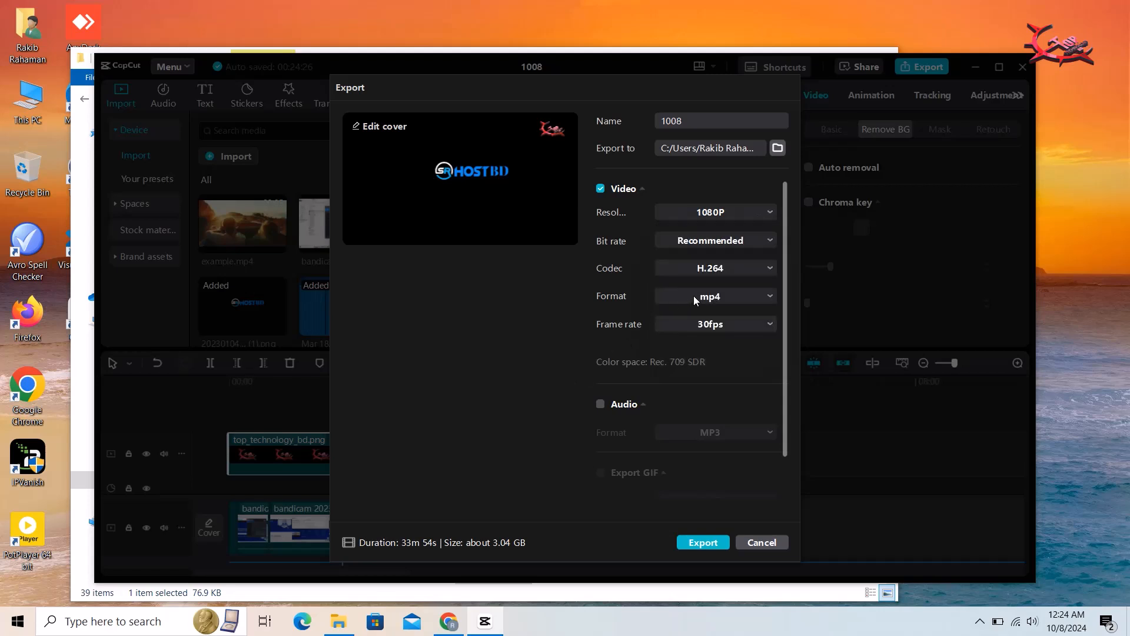
pyautogui.scroll(-1, 731, 379)
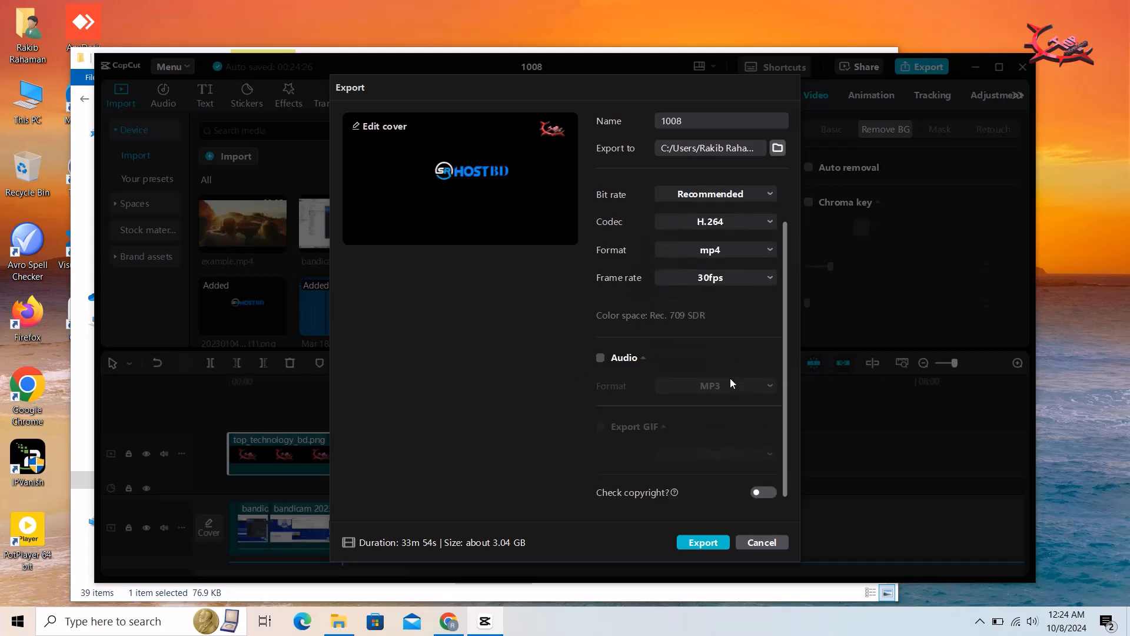
pyautogui.click(701, 543)
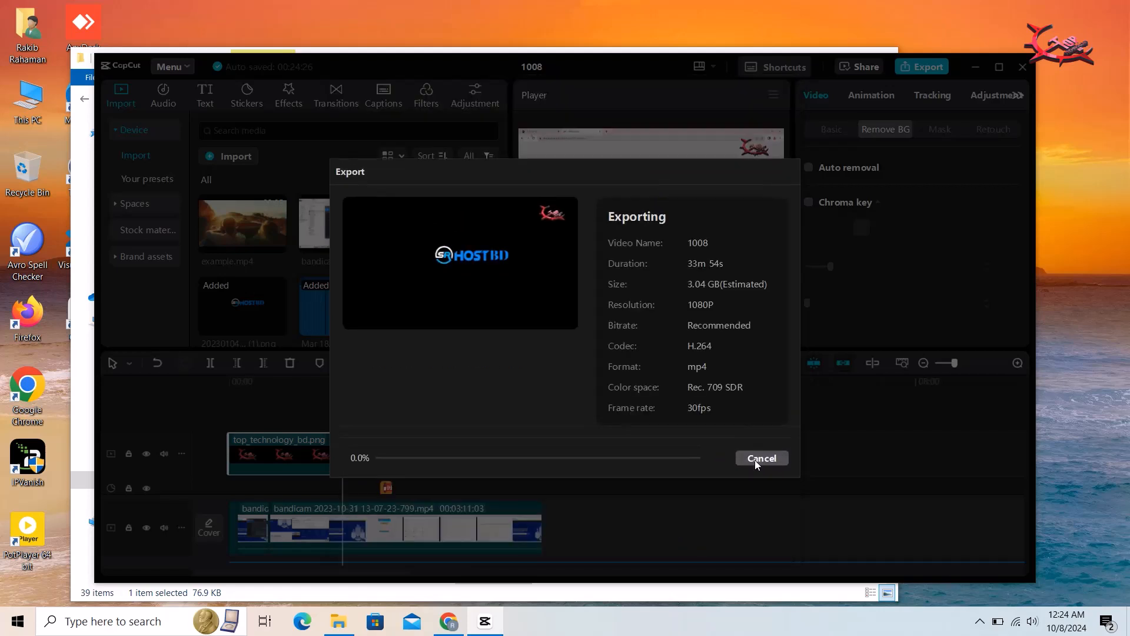